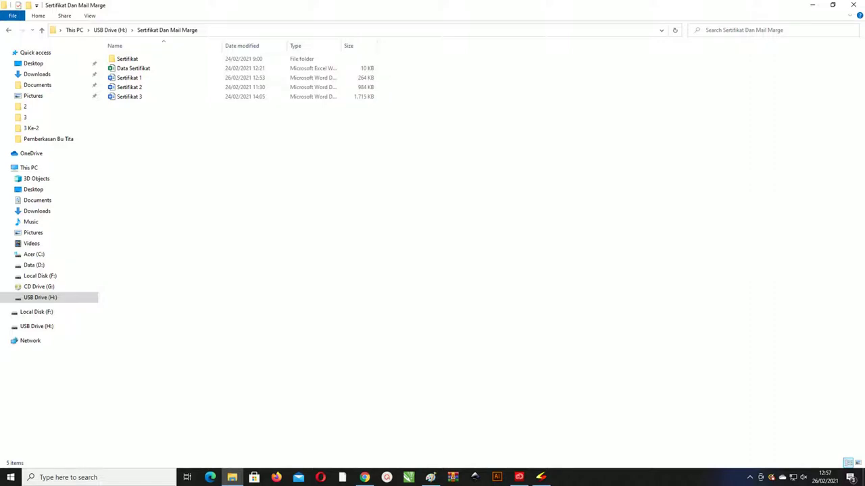
Switch File Explorer to large icons, select Sertifikat 1 through 3, and open all three in Word
{"action": "left_click", "coordinate": [139, 79]}
{"action": "key", "text": "Down"}
{"action": "key", "text": "Down"}
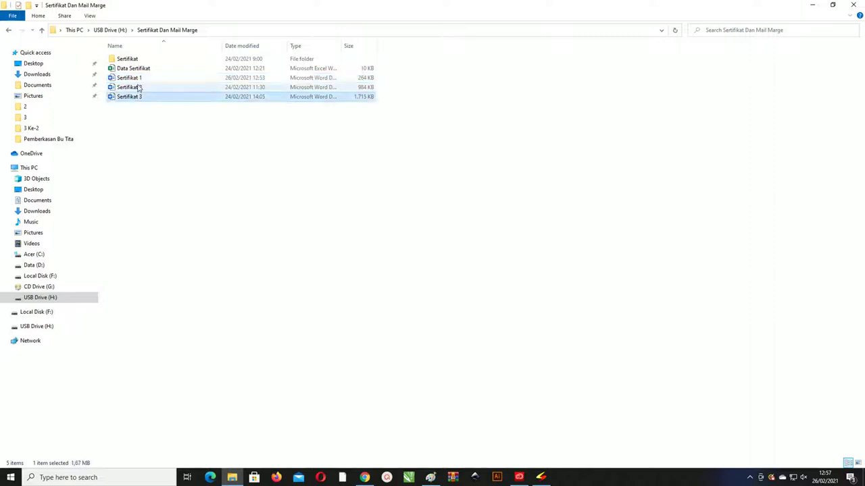
{"action": "left_click", "coordinate": [139, 79]}
{"action": "key", "text": "ctrl+shift+3"}
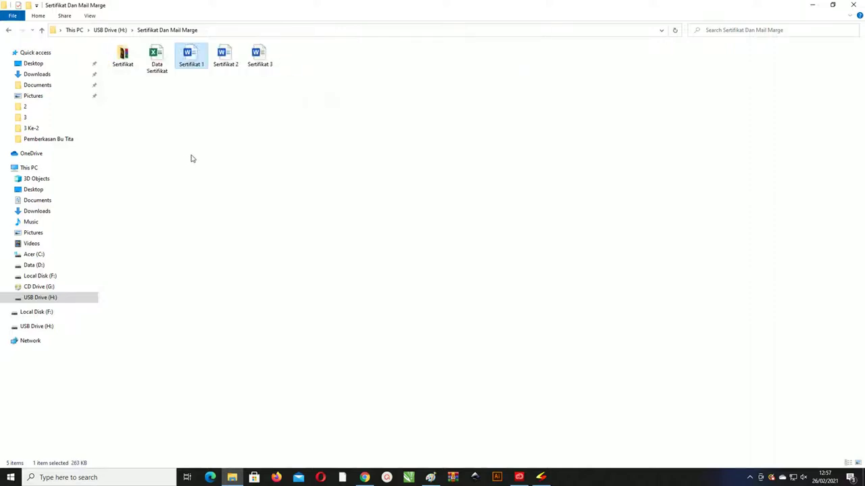
{"action": "scroll", "coordinate": [222, 147], "scroll_direction": "up", "scroll_amount": 1}
{"action": "scroll", "coordinate": [220, 147], "scroll_direction": "up", "scroll_amount": 2}
{"action": "scroll", "coordinate": [221, 147], "scroll_direction": "up", "scroll_amount": 2}
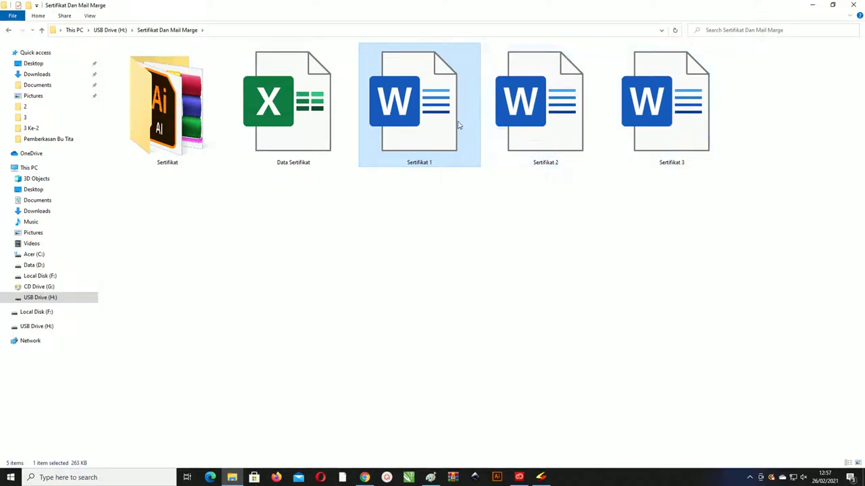
{"action": "left_click", "coordinate": [677, 100], "text": "shift"}
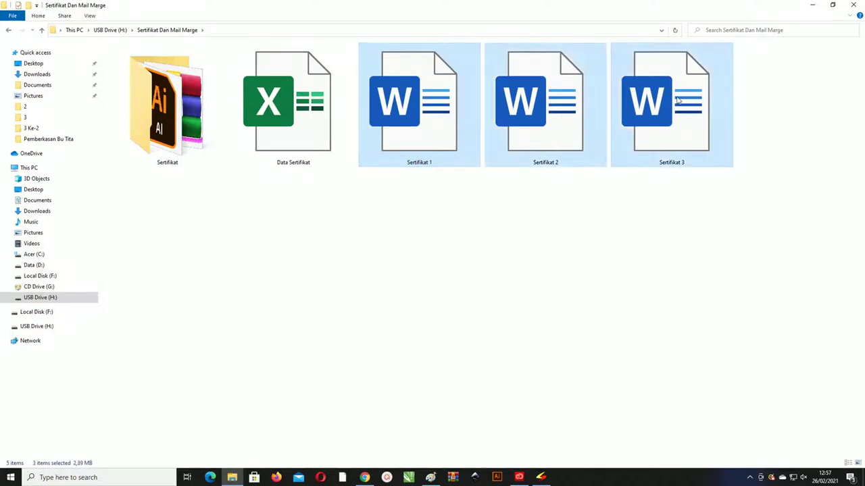
{"action": "right_click", "coordinate": [677, 101]}
{"action": "left_click", "coordinate": [693, 102]}
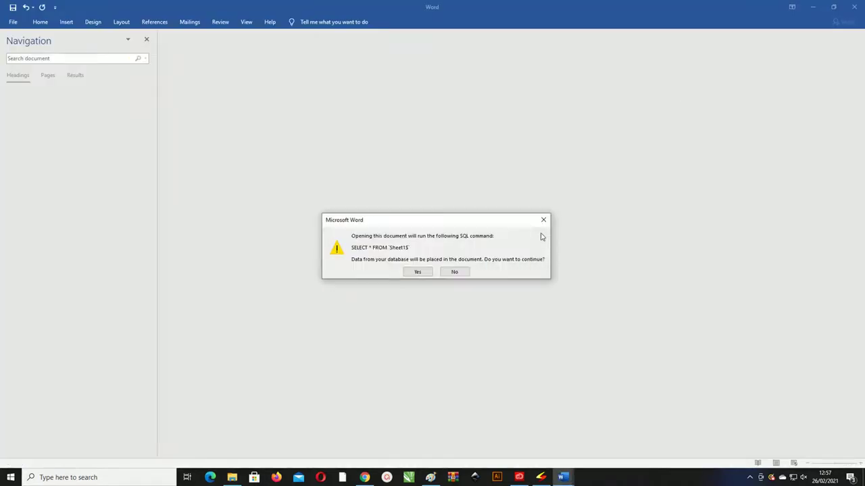
Decline running the SQL command SELECT * FROM 'Sheet1$' when Word asks
{"action": "left_click_drag", "start_coordinate": [494, 221], "coordinate": [441, 193]}
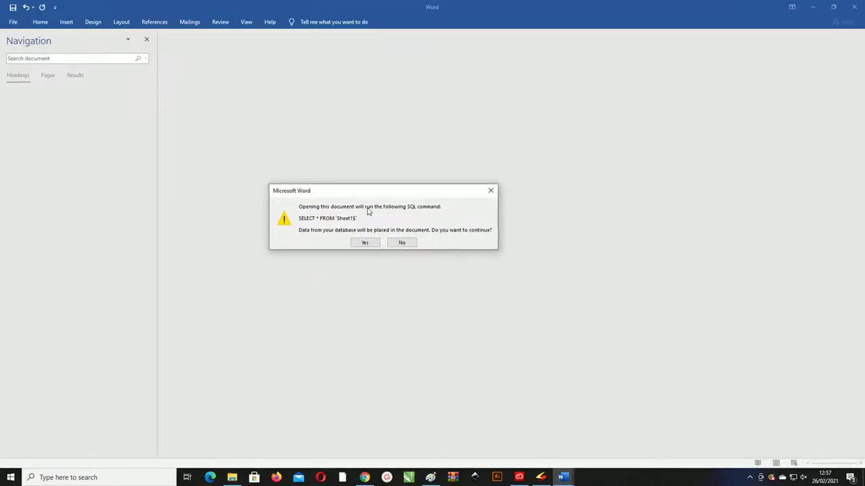
{"action": "left_click_drag", "start_coordinate": [360, 195], "coordinate": [357, 195]}
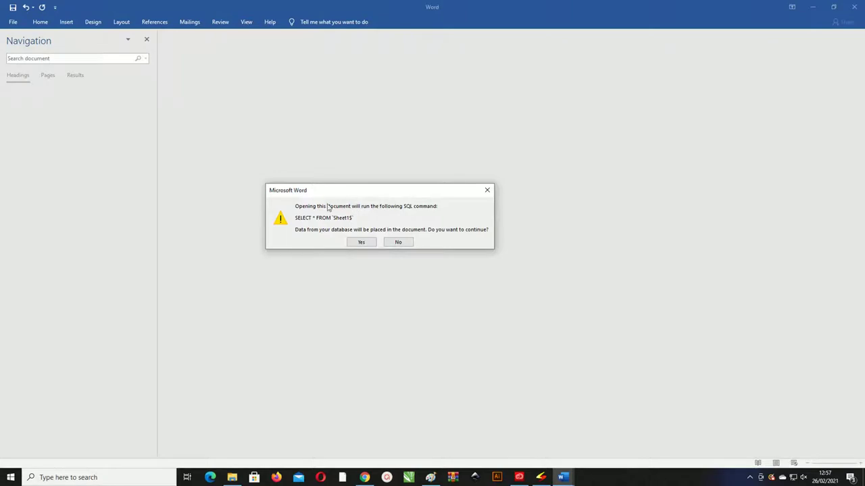
{"action": "left_click", "coordinate": [398, 244]}
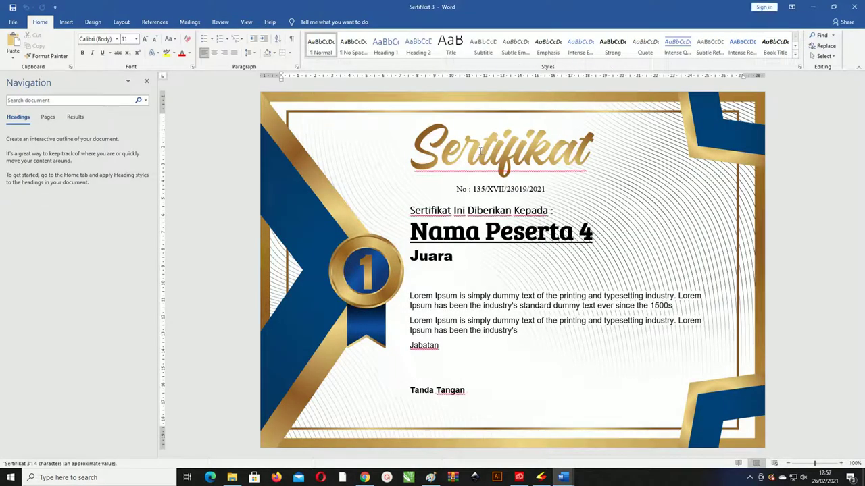
{"action": "mouse_move", "coordinate": [561, 478]}
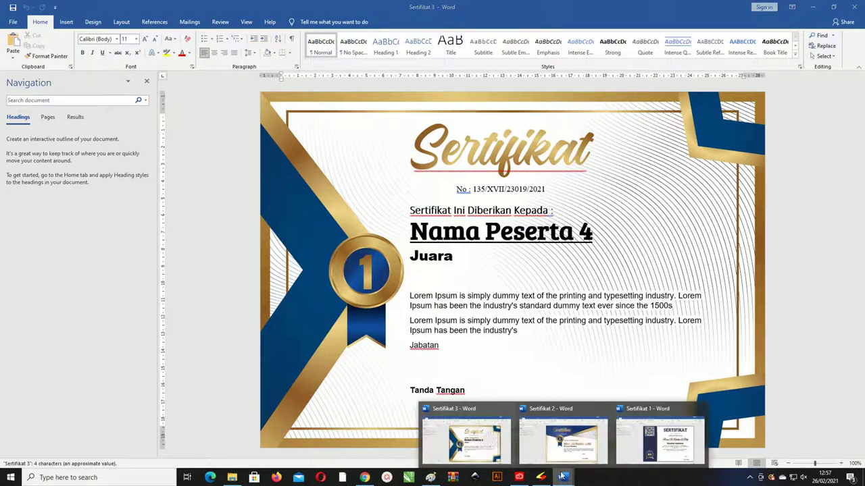
{"action": "left_click", "coordinate": [571, 433]}
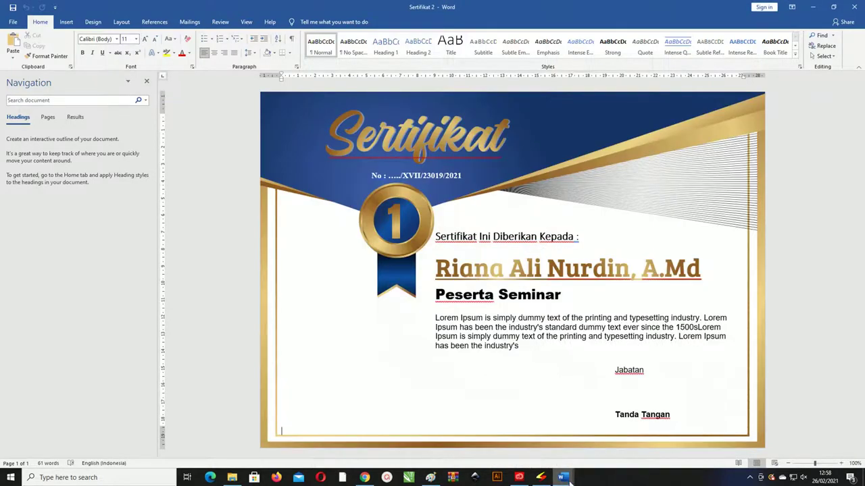
{"action": "left_click", "coordinate": [582, 449]}
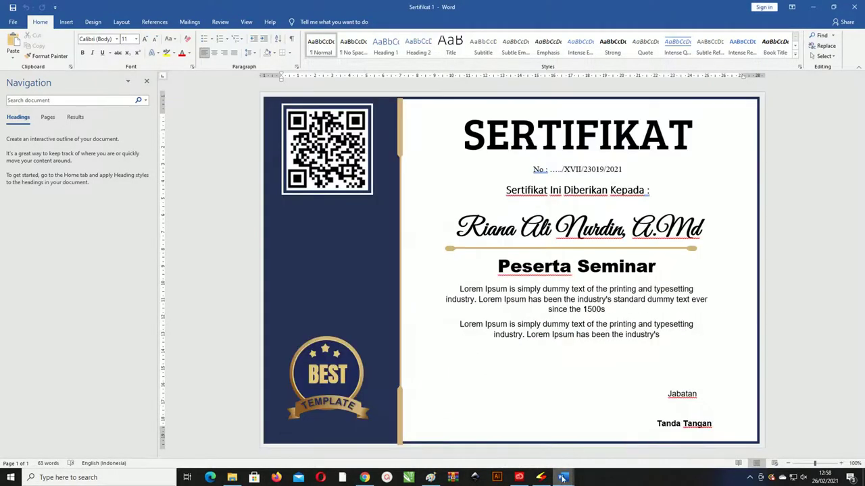
{"action": "left_click", "coordinate": [489, 440]}
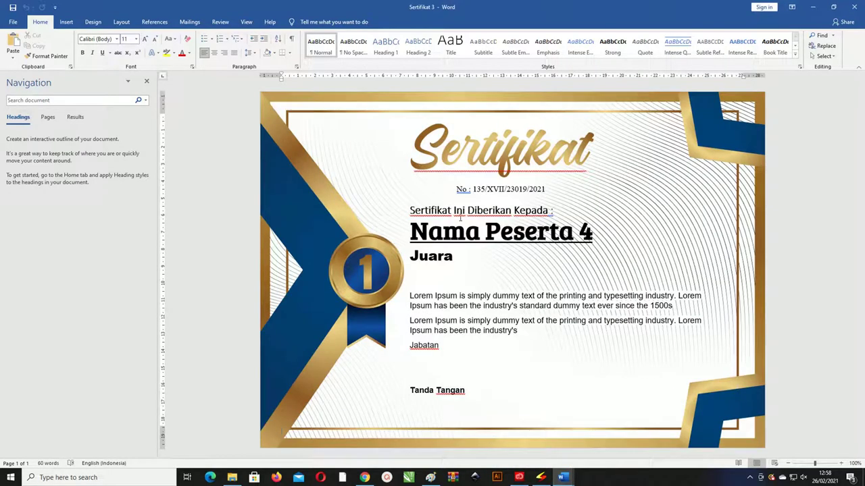
Inspect the certificate's title, number 135/XVII/23019/2021, recipient line, Nama Peserta 4 name and Juara text
{"action": "left_click", "coordinate": [429, 143]}
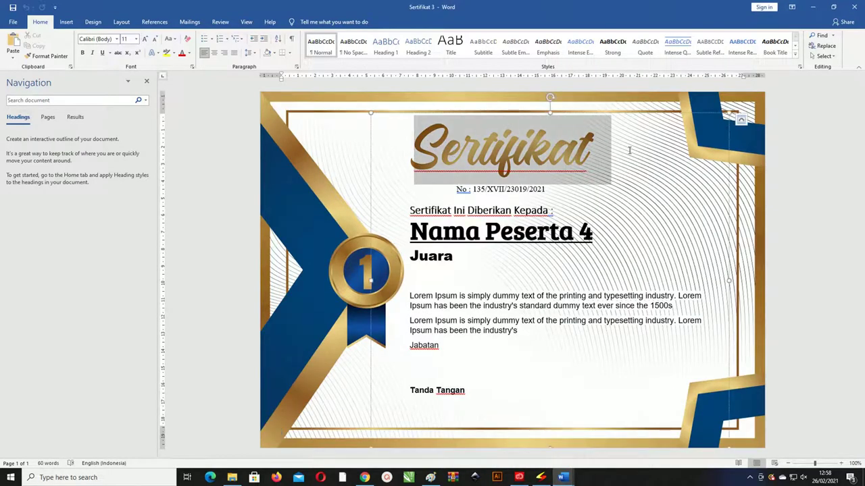
{"action": "left_click", "coordinate": [462, 215]}
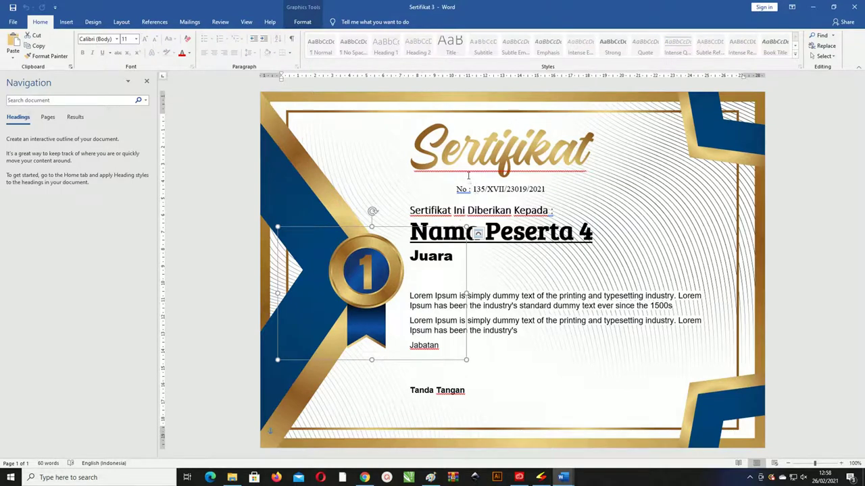
{"action": "left_click", "coordinate": [461, 152]}
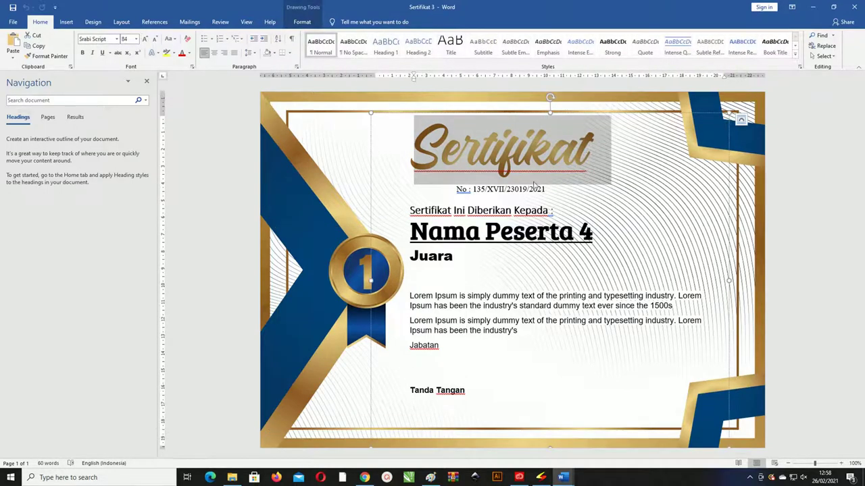
{"action": "left_click_drag", "start_coordinate": [473, 190], "coordinate": [547, 190]}
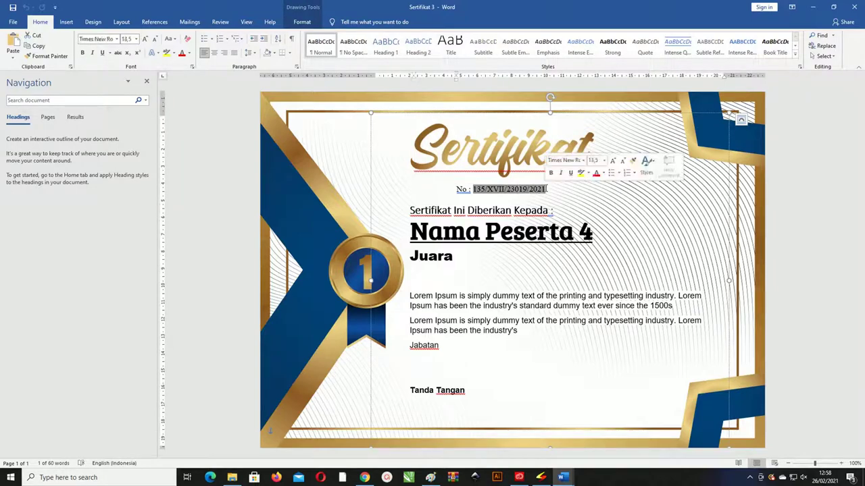
{"action": "double_click", "coordinate": [485, 192]}
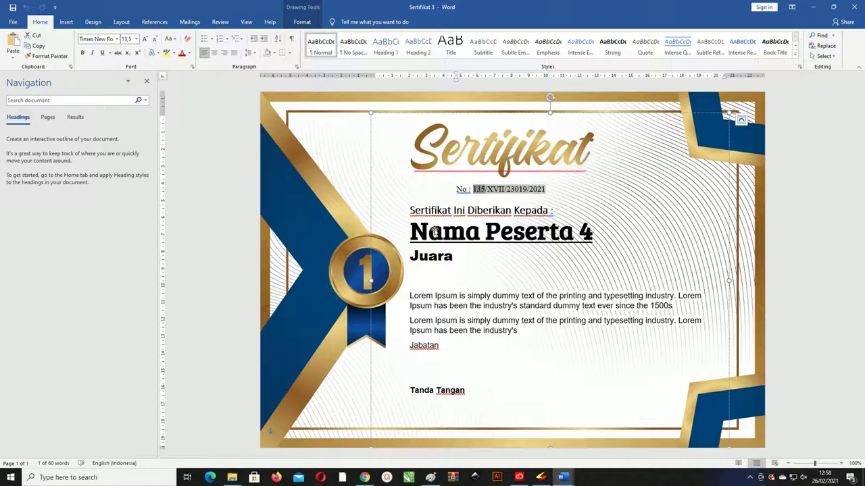
{"action": "left_click_drag", "start_coordinate": [411, 211], "coordinate": [553, 210]}
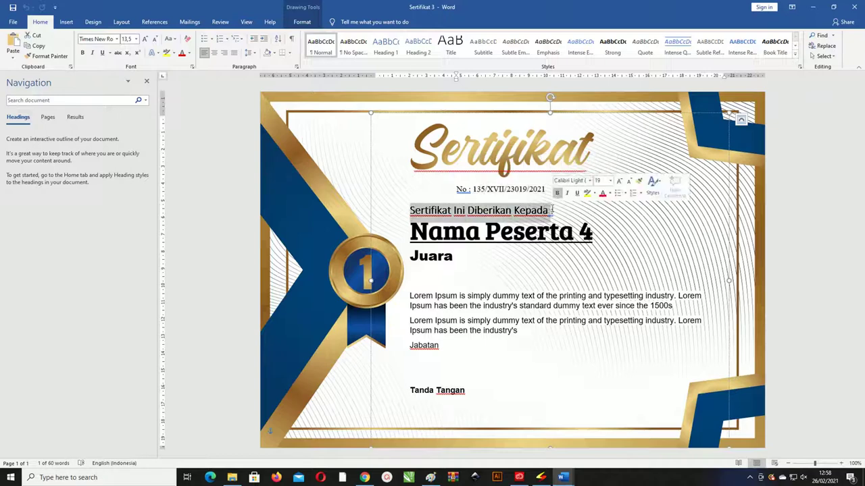
{"action": "left_click_drag", "start_coordinate": [411, 233], "coordinate": [593, 233]}
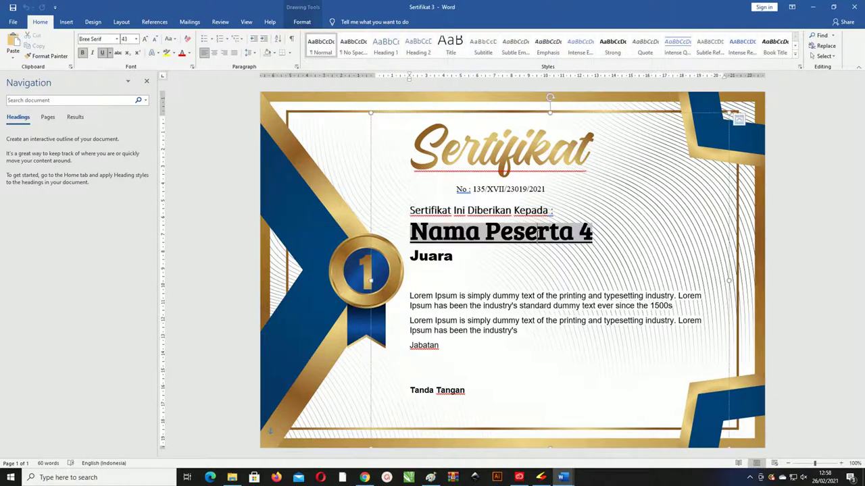
{"action": "left_click", "coordinate": [458, 258]}
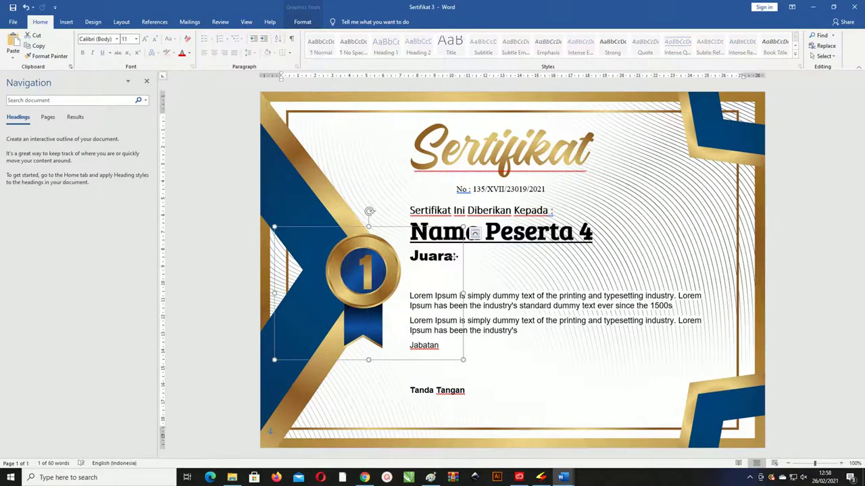
{"action": "left_click", "coordinate": [484, 236]}
{"action": "key", "text": "Down"}
{"action": "key", "text": "shift+Home"}
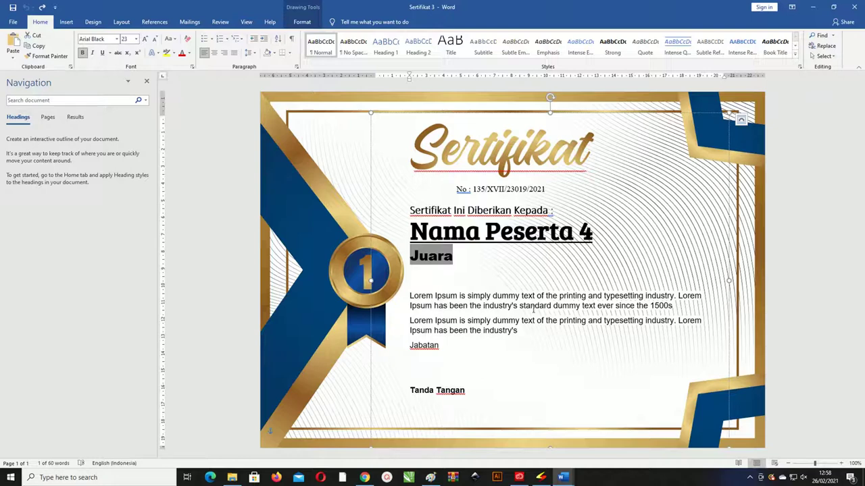
Select both Lorem Ipsum body paragraphs below Juara
{"action": "left_click_drag", "start_coordinate": [651, 306], "coordinate": [636, 293]}
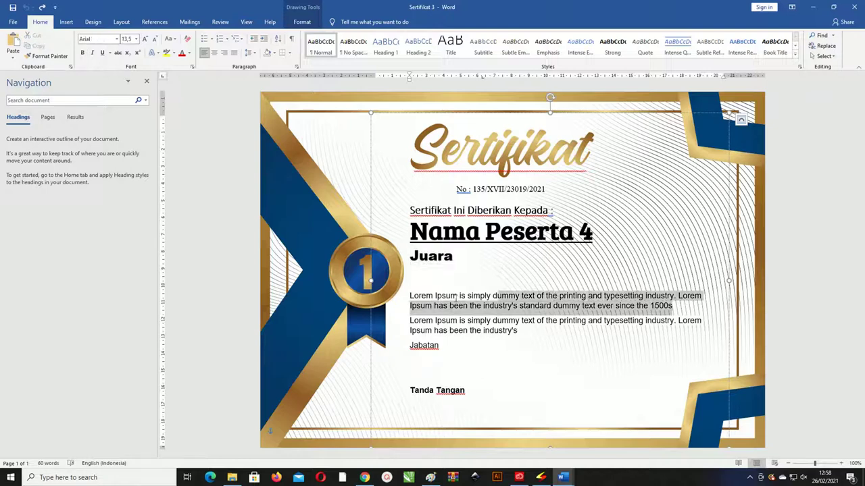
{"action": "left_click_drag", "start_coordinate": [637, 292], "coordinate": [435, 296]}
{"action": "left_click", "coordinate": [488, 334]}
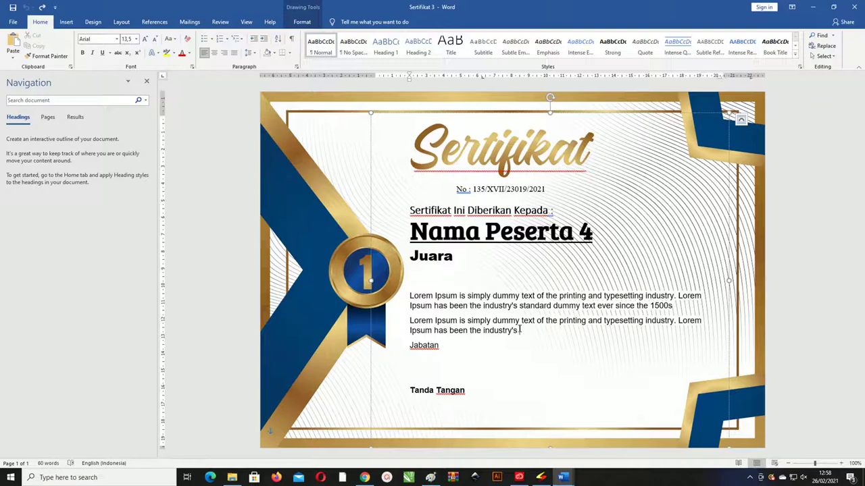
{"action": "key", "text": "ctrl+shift+Up"}
{"action": "key", "text": "ctrl+shift+Up"}
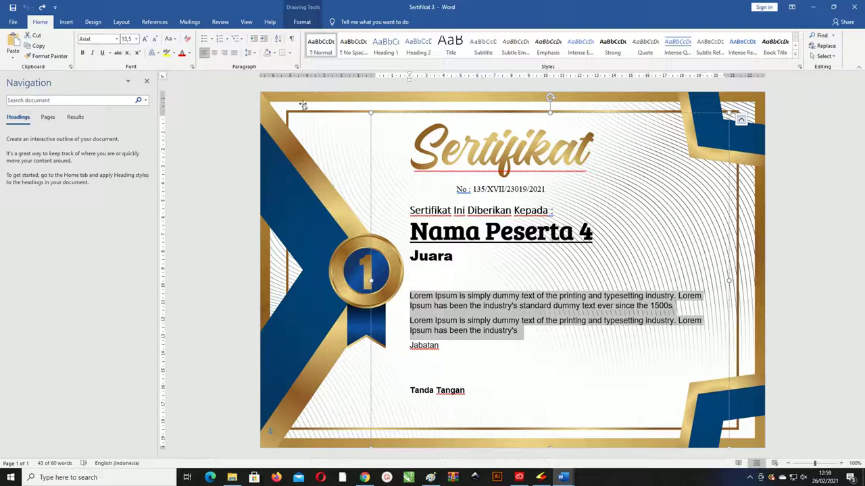
Remove the shading from the two Lorem Ipsum paragraphs and reselect them
{"action": "left_click", "coordinate": [274, 53]}
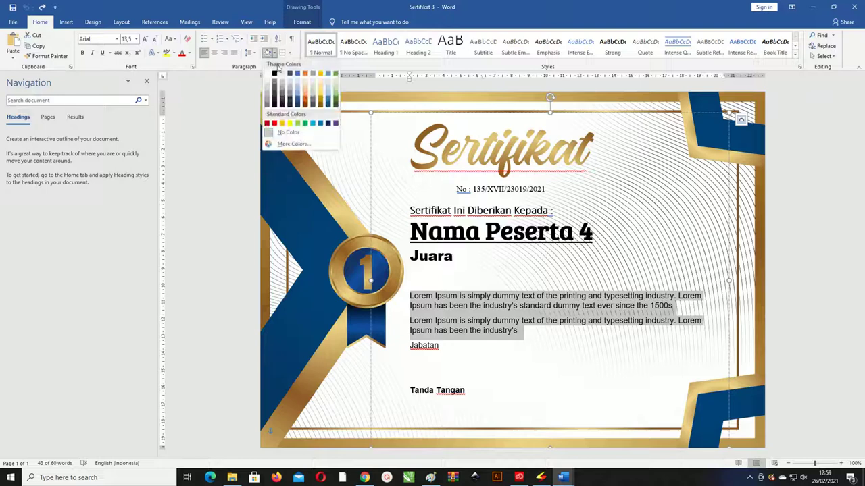
{"action": "left_click", "coordinate": [287, 133]}
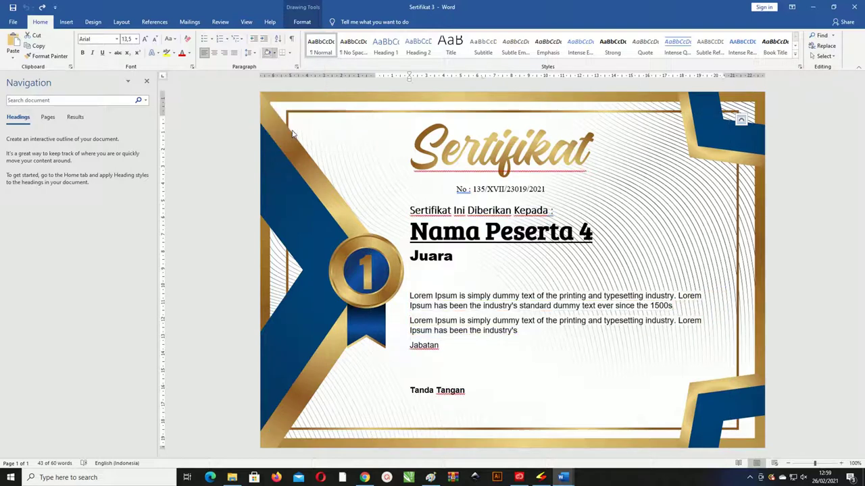
{"action": "left_click", "coordinate": [569, 323]}
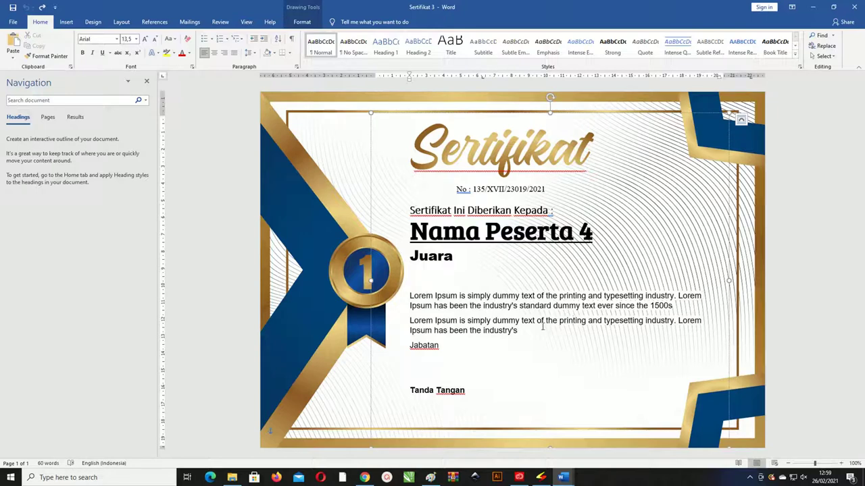
{"action": "key", "text": "ctrl+z"}
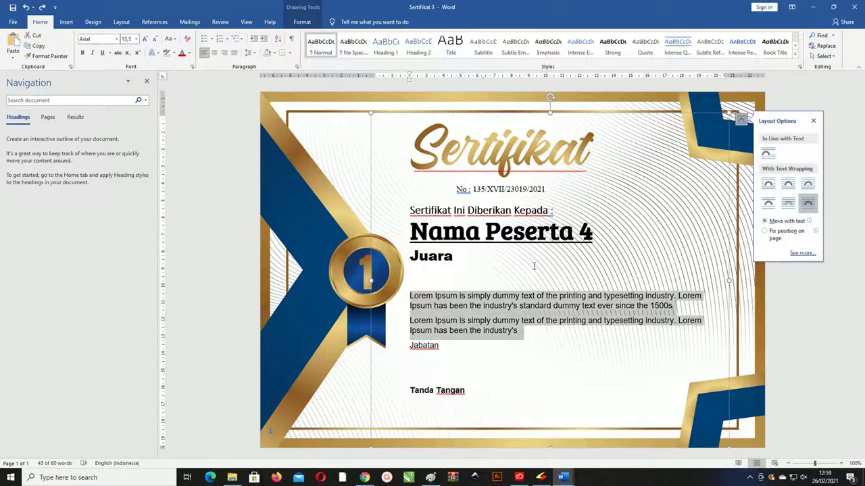
{"action": "left_click", "coordinate": [534, 298]}
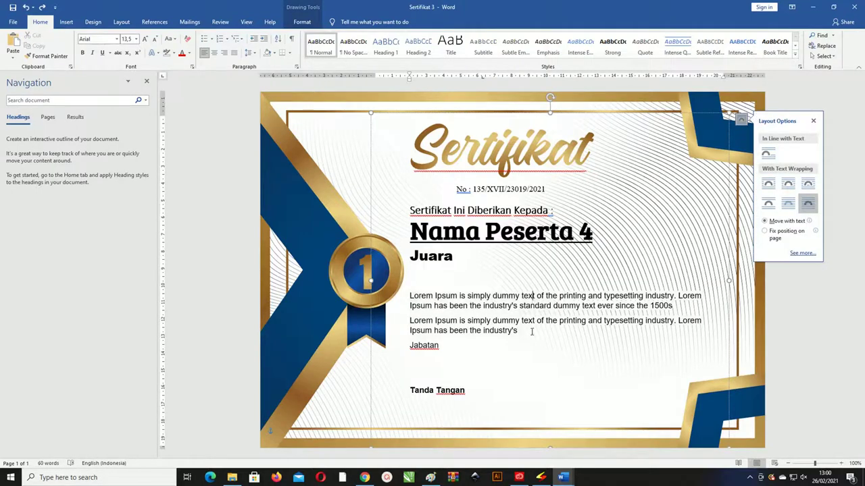
{"action": "left_click_drag", "start_coordinate": [521, 331], "coordinate": [410, 295]}
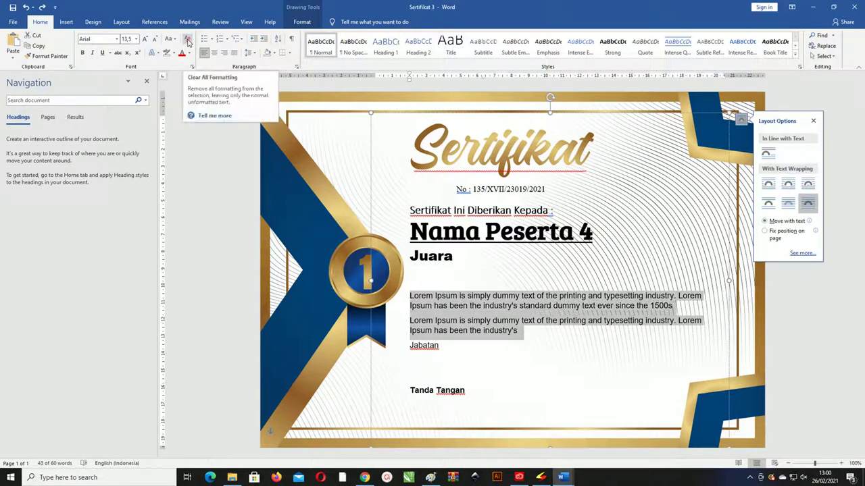
Clear the paragraphs' formatting, set them to 14 pt, and indent them right under Juara
{"action": "left_click", "coordinate": [189, 42]}
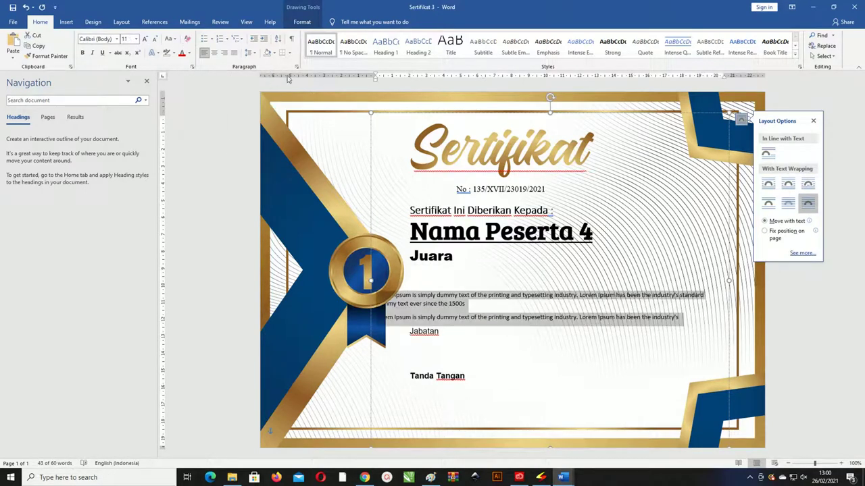
{"action": "left_click", "coordinate": [135, 38]}
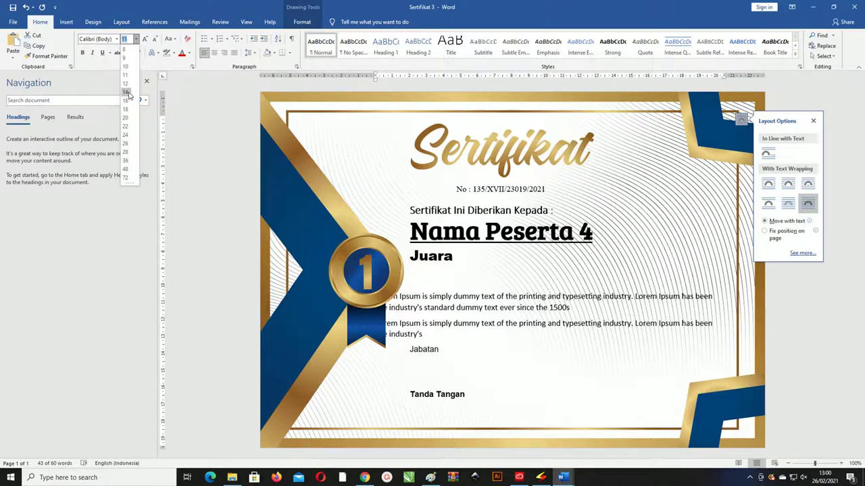
{"action": "left_click", "coordinate": [127, 95]}
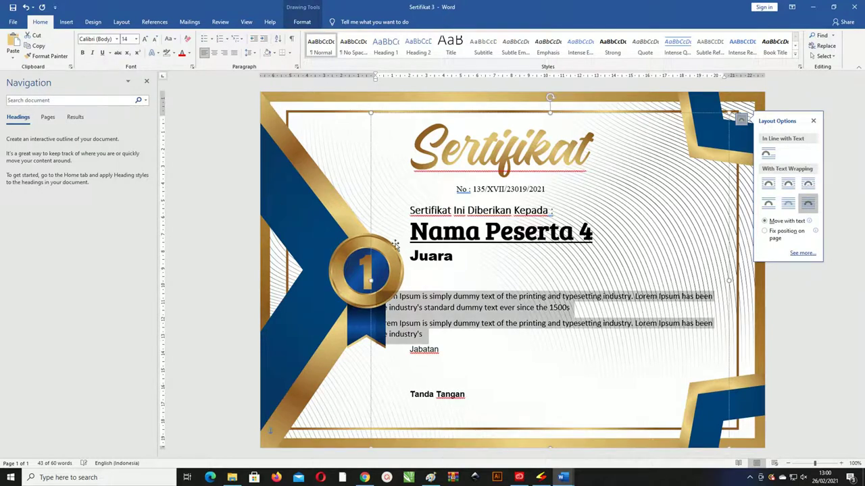
{"action": "left_click", "coordinate": [381, 81]}
{"action": "left_click_drag", "start_coordinate": [381, 81], "coordinate": [413, 81]}
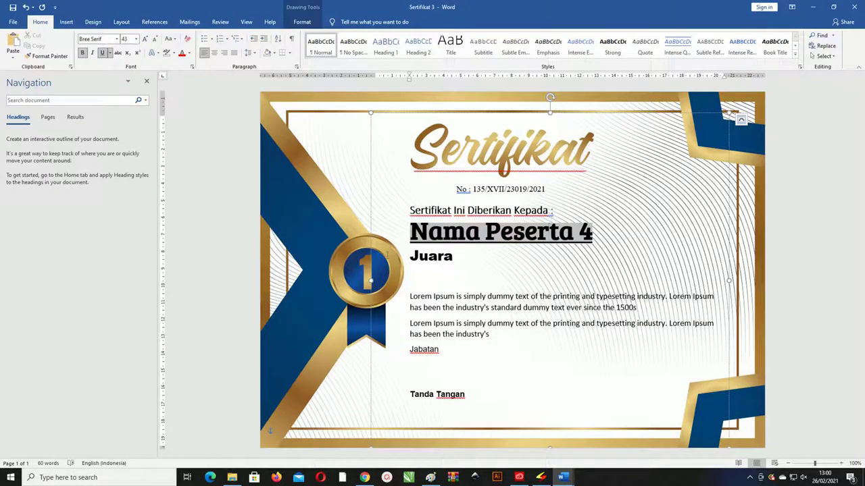
{"action": "left_click", "coordinate": [370, 279]}
{"action": "double_click", "coordinate": [367, 272]}
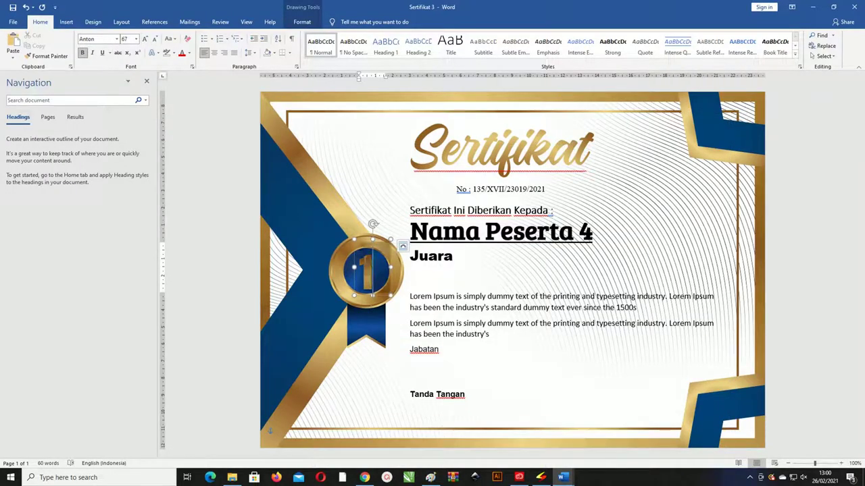
{"action": "left_click", "coordinate": [332, 273]}
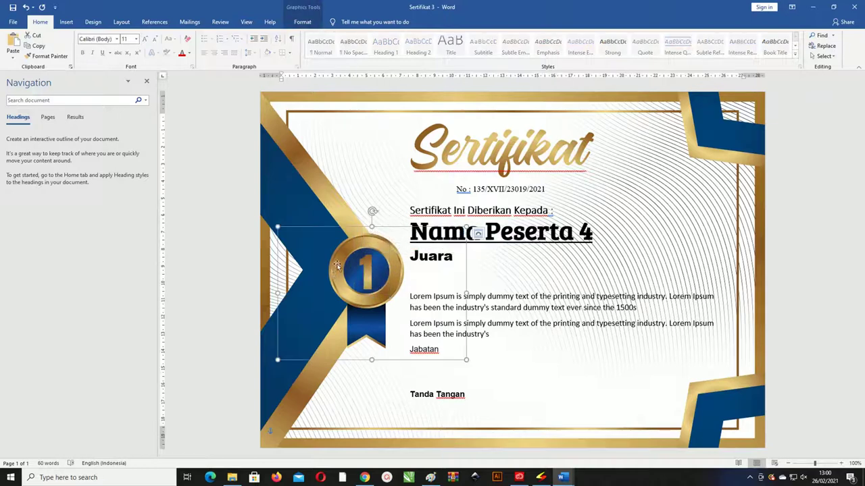
{"action": "mouse_move", "coordinate": [332, 273]}
{"action": "left_mouse_down"}
{"action": "mouse_move", "coordinate": [321, 287]}
{"action": "mouse_move", "coordinate": [319, 152]}
{"action": "left_mouse_up"}
{"action": "left_click", "coordinate": [463, 254]}
{"action": "left_click", "coordinate": [499, 331]}
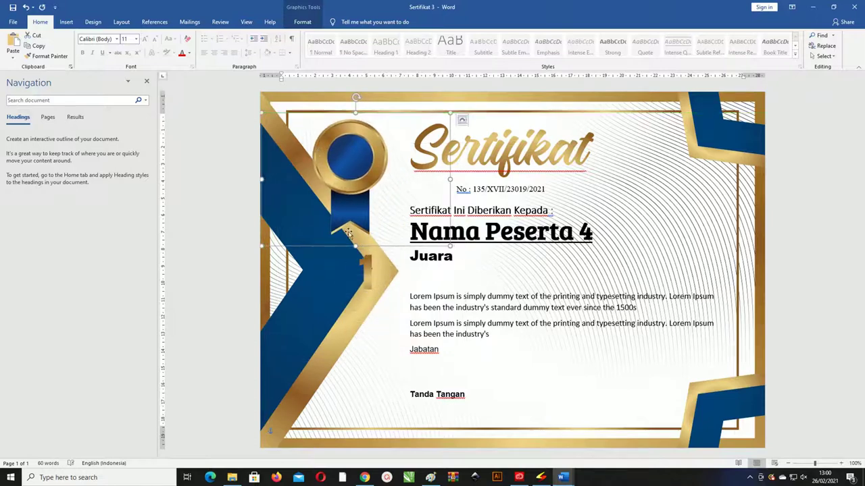
{"action": "key", "text": "ctrl+z"}
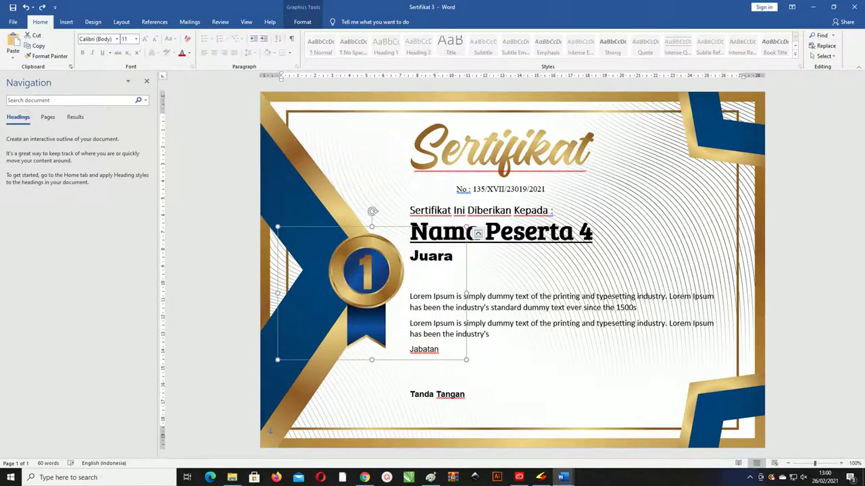
{"action": "double_click", "coordinate": [370, 268]}
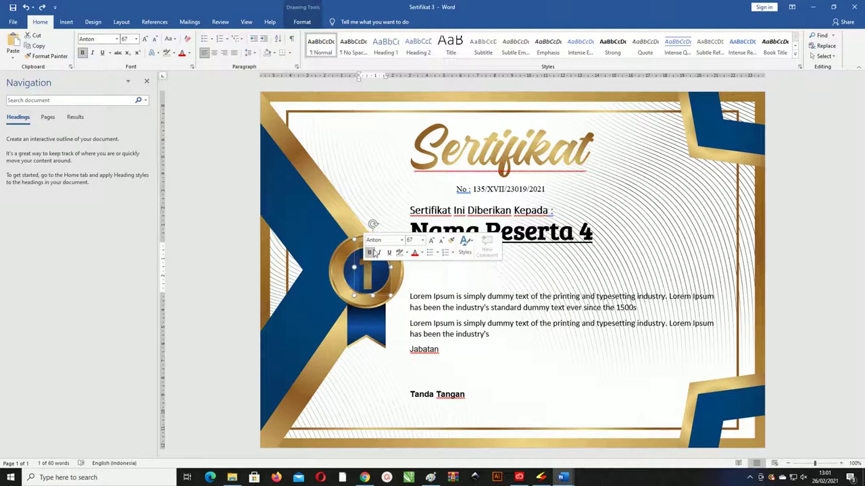
{"action": "type", "text": "6"}
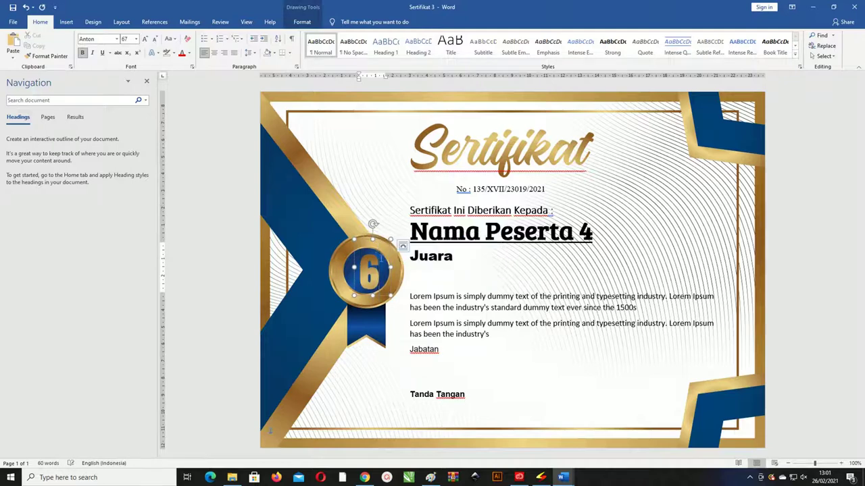
{"action": "key", "text": "ctrl+z"}
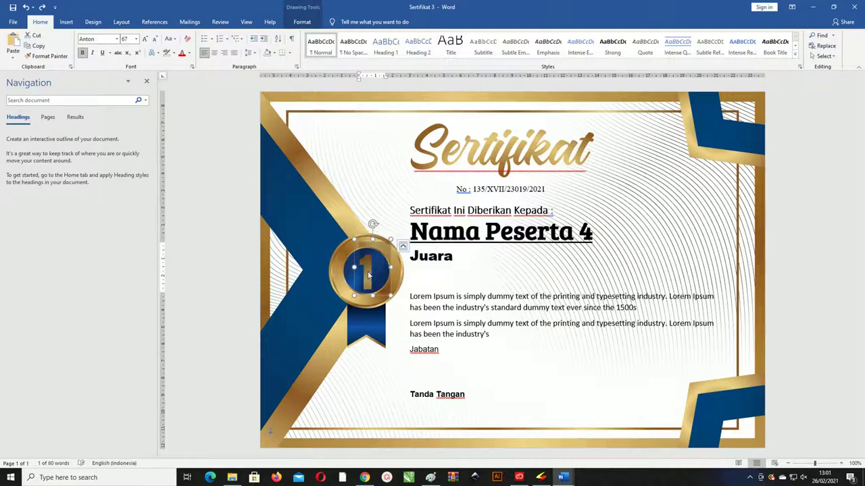
{"action": "key", "text": "Right"}
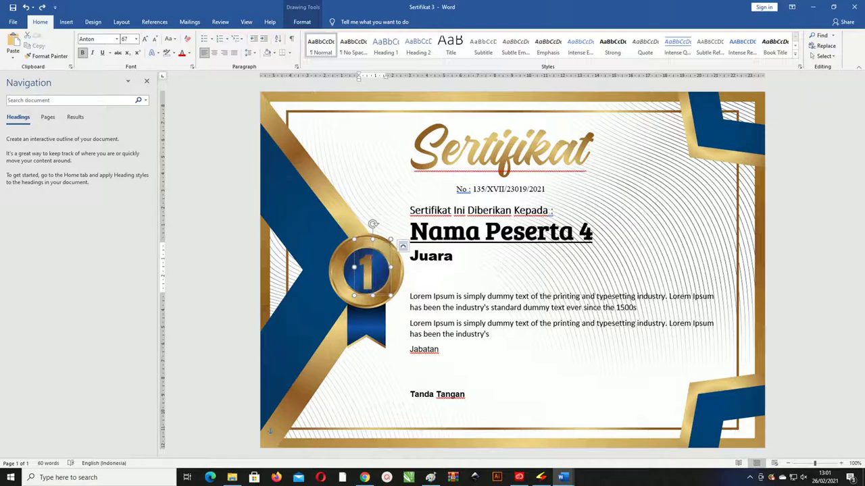
{"action": "left_click", "coordinate": [301, 172]}
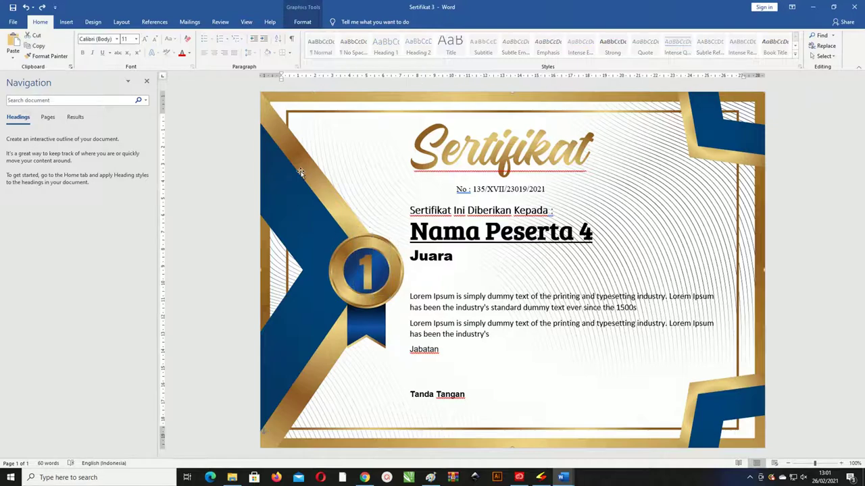
{"action": "scroll", "coordinate": [312, 175], "scroll_direction": "up", "scroll_amount": 8, "text": "ctrl"}
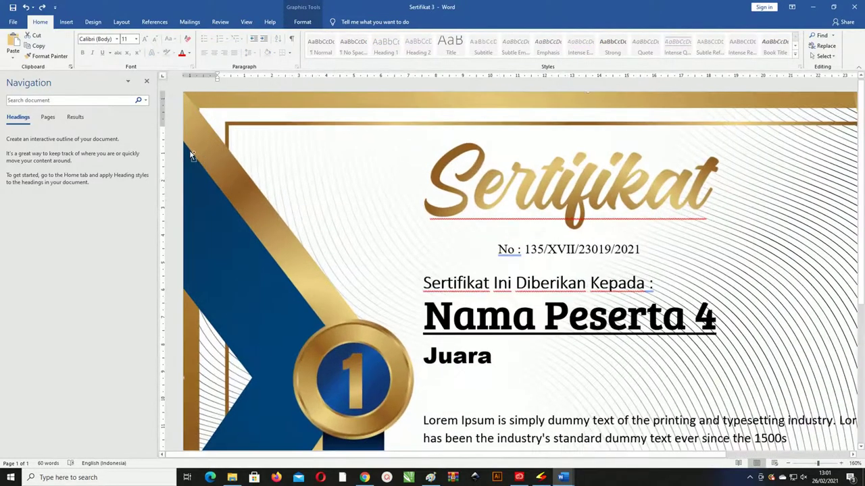
{"action": "scroll", "coordinate": [190, 150], "scroll_direction": "up", "scroll_amount": 10, "text": "ctrl"}
{"action": "scroll", "coordinate": [190, 153], "scroll_direction": "up", "scroll_amount": 6, "text": "ctrl"}
{"action": "scroll", "coordinate": [191, 153], "scroll_direction": "up", "scroll_amount": 5, "text": "ctrl"}
{"action": "scroll", "coordinate": [191, 152], "scroll_direction": "up", "scroll_amount": 5, "text": "ctrl"}
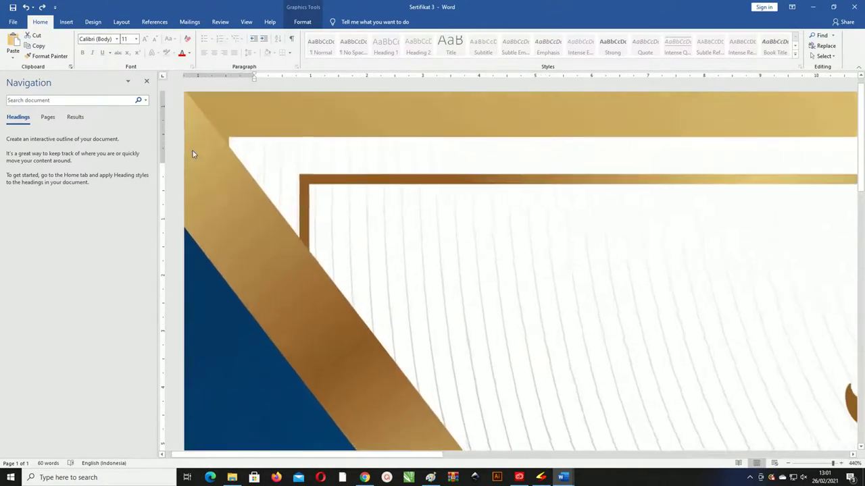
{"action": "scroll", "coordinate": [192, 153], "scroll_direction": "up", "scroll_amount": 6, "text": "ctrl"}
{"action": "scroll", "coordinate": [196, 157], "scroll_direction": "down", "scroll_amount": 6, "text": "ctrl"}
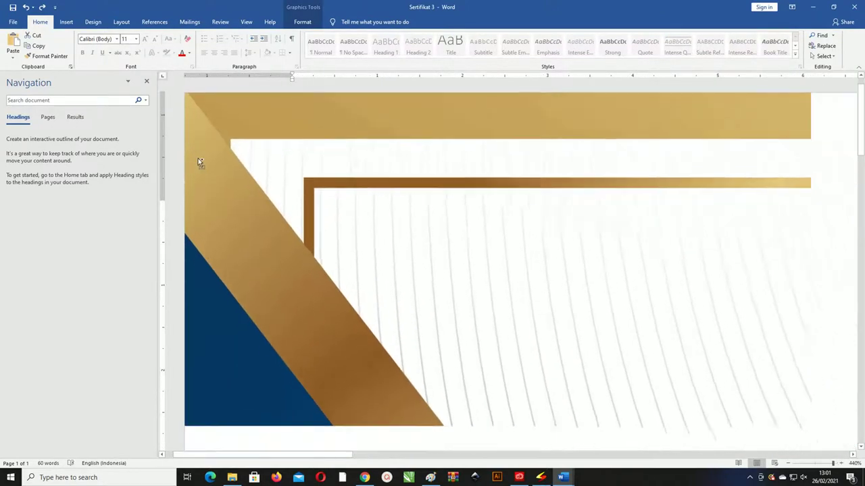
{"action": "scroll", "coordinate": [201, 163], "scroll_direction": "down", "scroll_amount": 8, "text": "ctrl"}
{"action": "scroll", "coordinate": [207, 161], "scroll_direction": "down", "scroll_amount": 8, "text": "ctrl"}
{"action": "scroll", "coordinate": [209, 165], "scroll_direction": "down", "scroll_amount": 8, "text": "ctrl"}
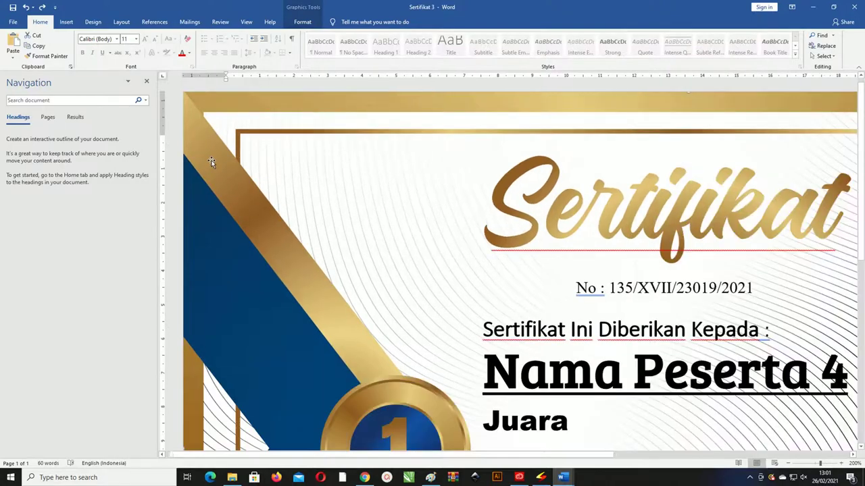
{"action": "scroll", "coordinate": [211, 162], "scroll_direction": "down", "scroll_amount": 11, "text": "ctrl"}
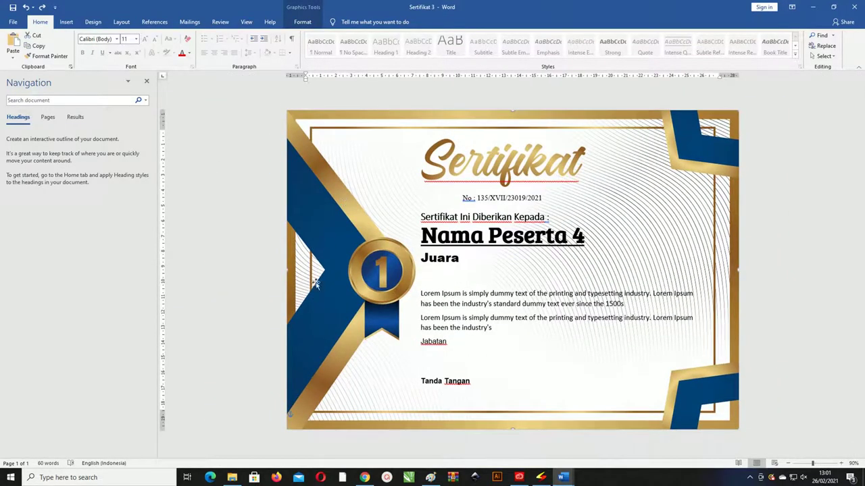
{"action": "left_click", "coordinate": [320, 324]}
{"action": "scroll", "coordinate": [321, 324], "scroll_direction": "up", "scroll_amount": 8, "text": "ctrl"}
{"action": "scroll", "coordinate": [373, 273], "scroll_direction": "up", "scroll_amount": 8, "text": "ctrl"}
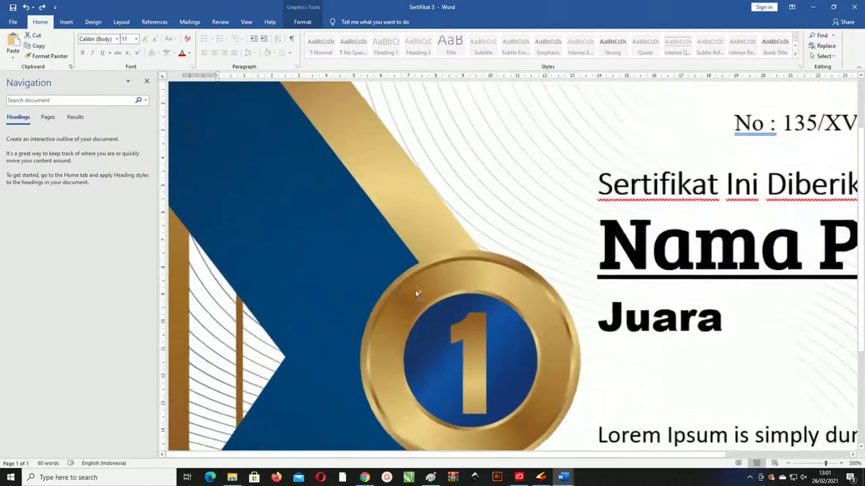
{"action": "scroll", "coordinate": [374, 273], "scroll_direction": "up", "scroll_amount": 8, "text": "ctrl"}
{"action": "scroll", "coordinate": [373, 274], "scroll_direction": "up", "scroll_amount": 8, "text": "ctrl"}
{"action": "scroll", "coordinate": [685, 378], "scroll_direction": "up", "scroll_amount": 9, "text": "ctrl"}
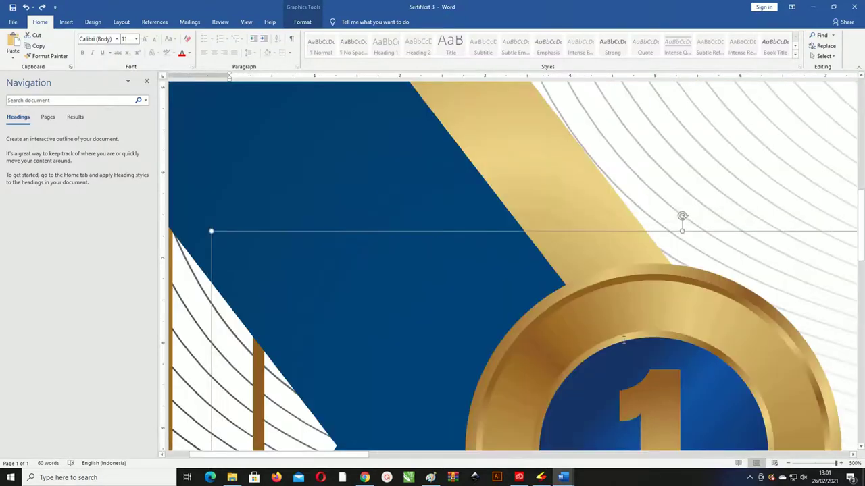
{"action": "scroll", "coordinate": [540, 243], "scroll_direction": "down", "scroll_amount": 4}
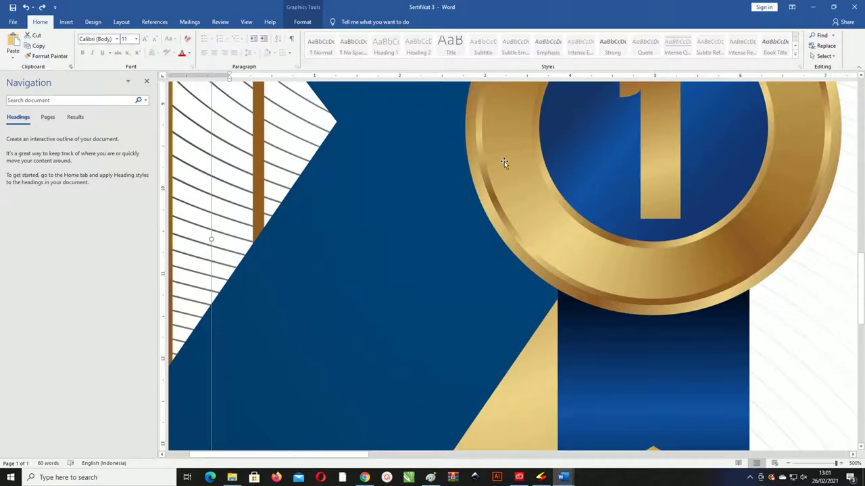
{"action": "scroll", "coordinate": [451, 189], "scroll_direction": "down", "scroll_amount": 8, "text": "ctrl"}
{"action": "scroll", "coordinate": [461, 218], "scroll_direction": "down", "scroll_amount": 8, "text": "ctrl"}
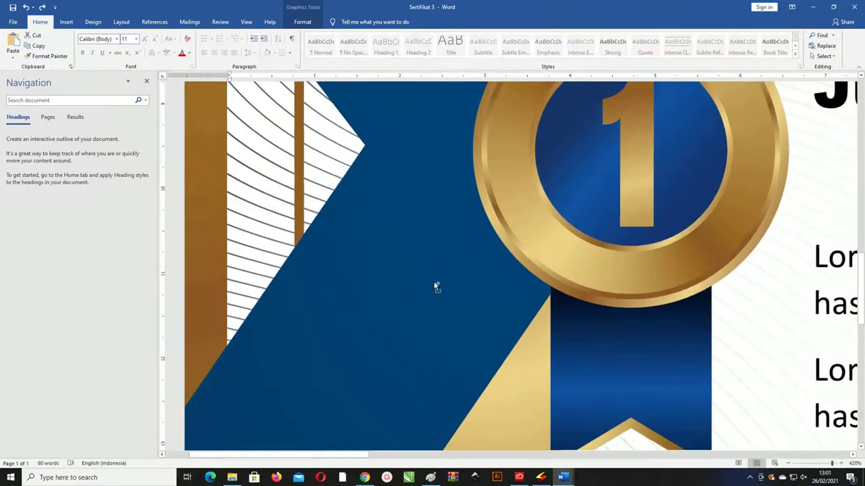
{"action": "scroll", "coordinate": [436, 286], "scroll_direction": "down", "scroll_amount": 8, "text": "ctrl"}
{"action": "scroll", "coordinate": [442, 282], "scroll_direction": "down", "scroll_amount": 8, "text": "ctrl"}
{"action": "scroll", "coordinate": [447, 282], "scroll_direction": "down", "scroll_amount": 6, "text": "ctrl"}
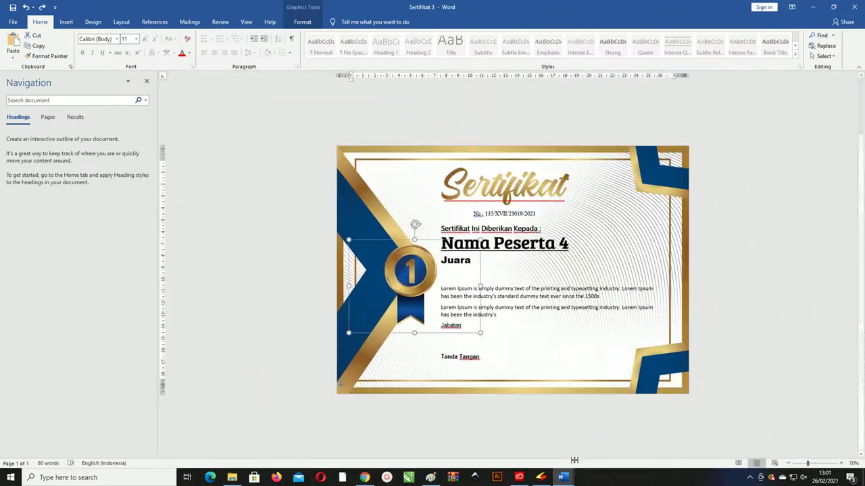
{"action": "mouse_move", "coordinate": [562, 478]}
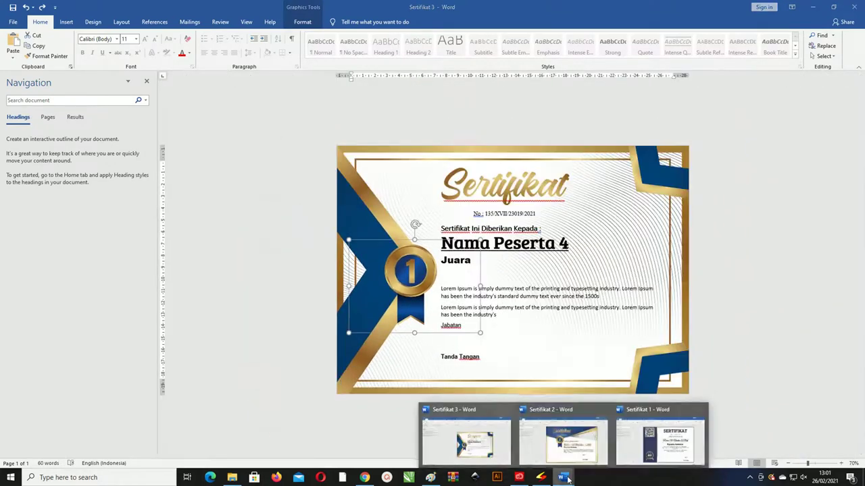
Switch to Sertifikat 2 and select the Sertifikat title text in its box
{"action": "left_click", "coordinate": [579, 435]}
{"action": "left_click", "coordinate": [400, 216]}
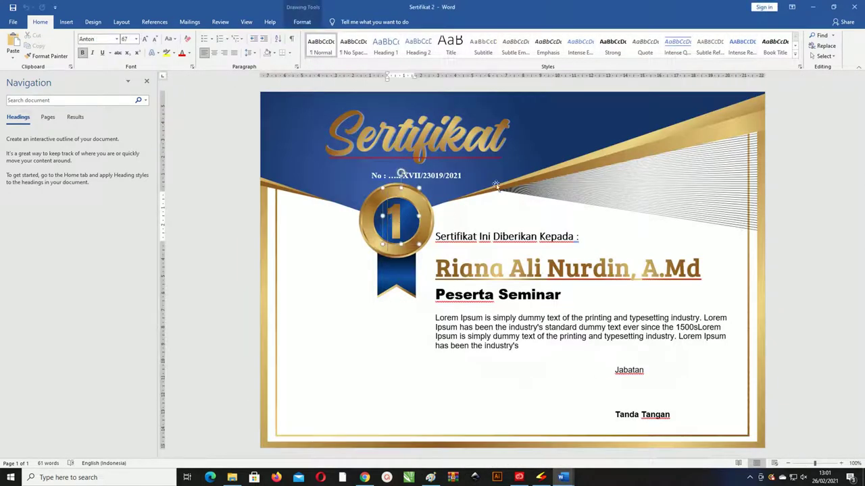
{"action": "left_click", "coordinate": [519, 153]}
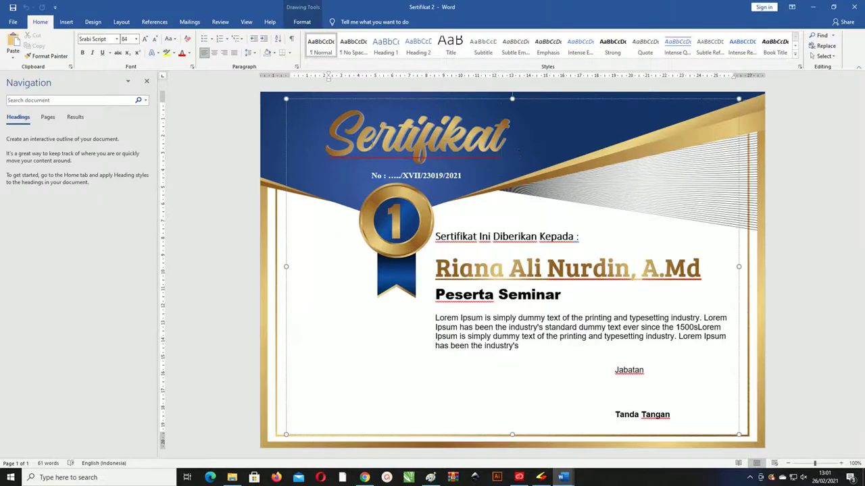
{"action": "left_click_drag", "start_coordinate": [329, 125], "coordinate": [526, 135]}
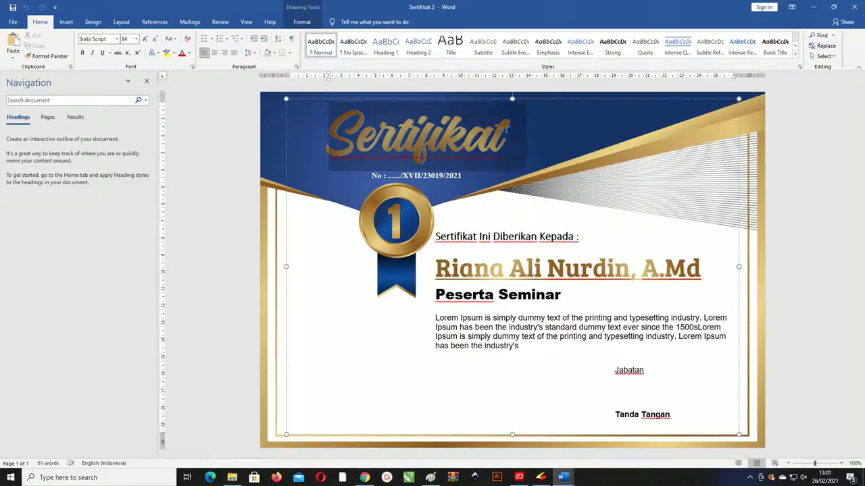
Preview the Bevel shape effects without applying one, then bring up the Shape Fill colours
{"action": "left_click", "coordinate": [304, 23]}
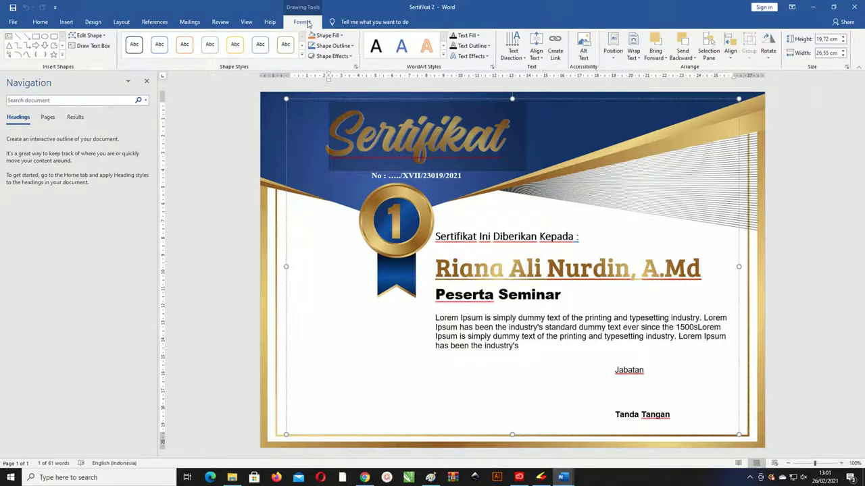
{"action": "left_click", "coordinate": [346, 55]}
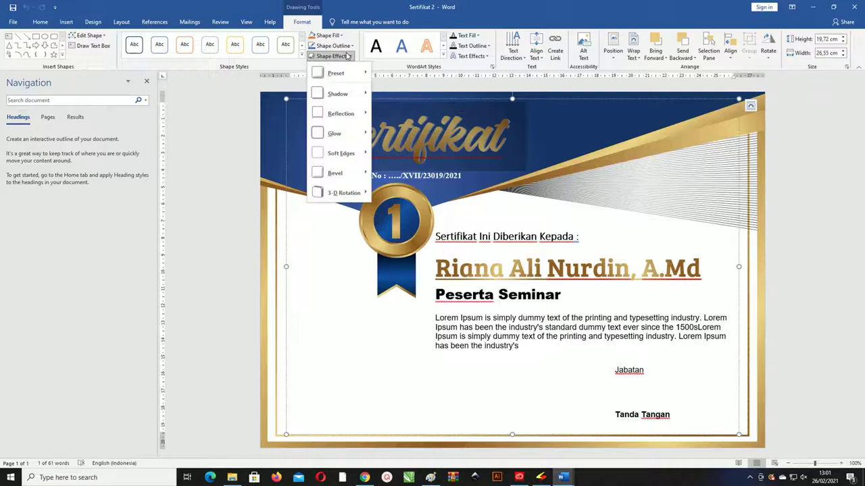
{"action": "mouse_move", "coordinate": [346, 72]}
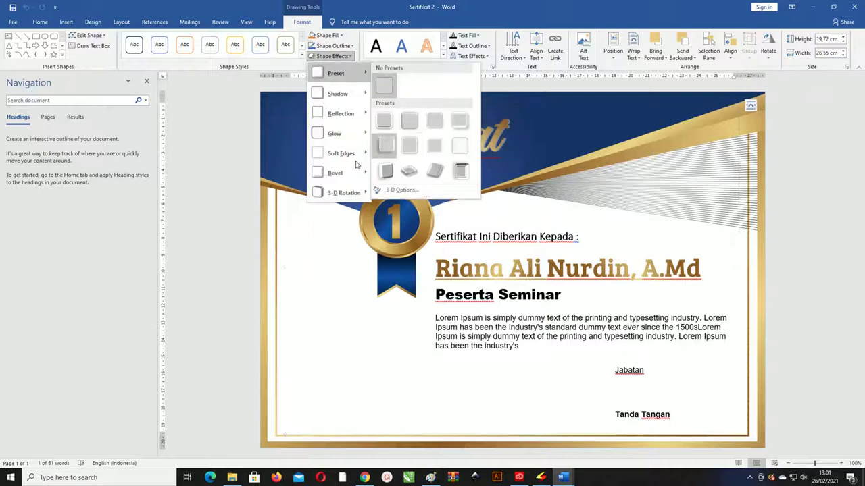
{"action": "mouse_move", "coordinate": [343, 173]}
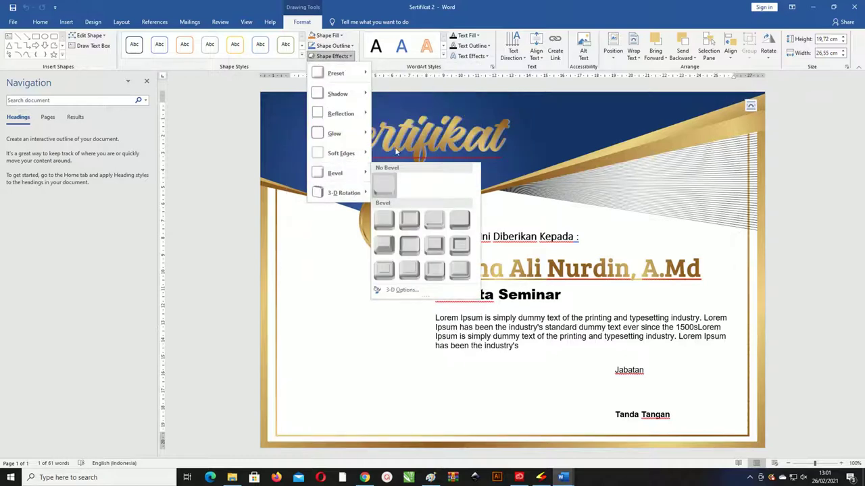
{"action": "key", "text": "Escape"}
{"action": "key", "text": "Escape"}
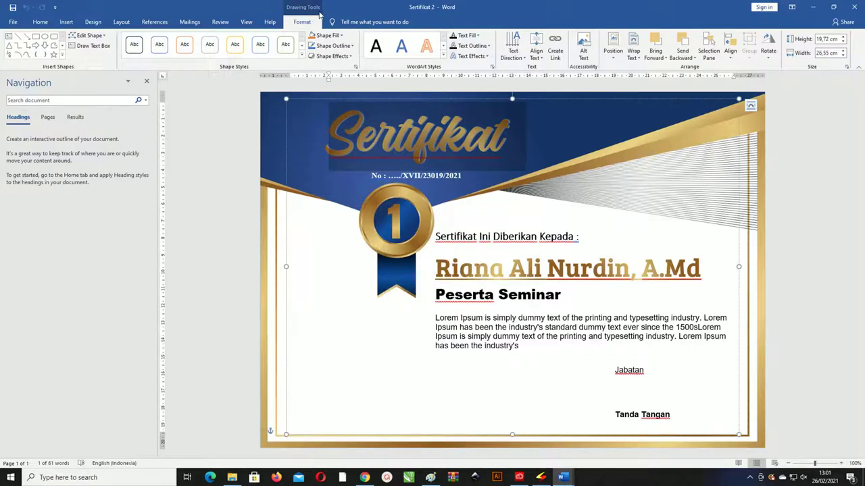
{"action": "left_click", "coordinate": [327, 35]}
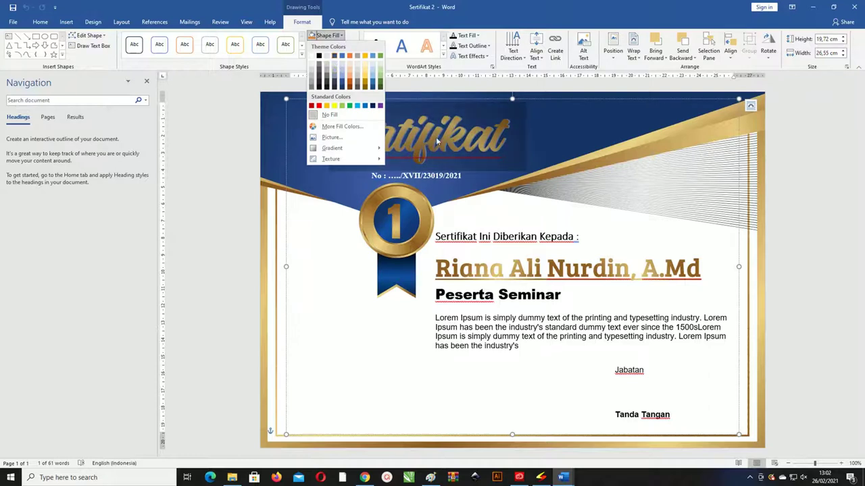
Apply a silver-grey preset gradient to the Sertifikat title text, then undo it to keep gold
{"action": "left_click", "coordinate": [357, 41]}
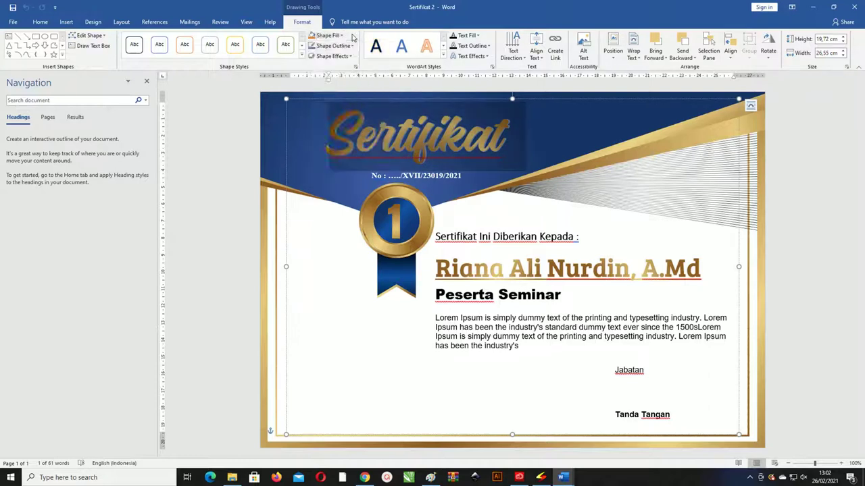
{"action": "left_click", "coordinate": [472, 38]}
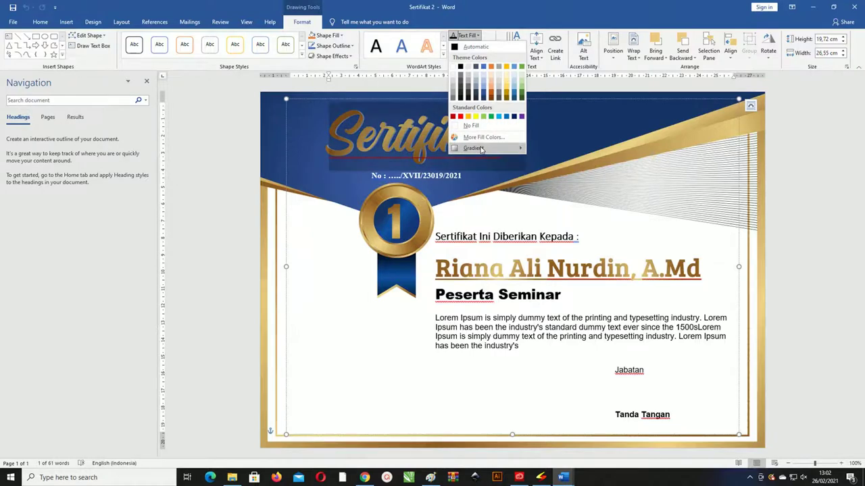
{"action": "mouse_move", "coordinate": [476, 148]}
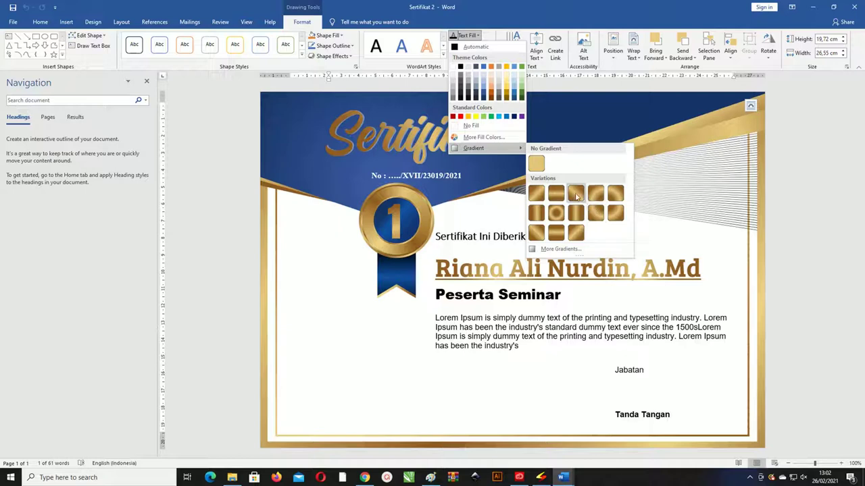
{"action": "left_click", "coordinate": [576, 248]}
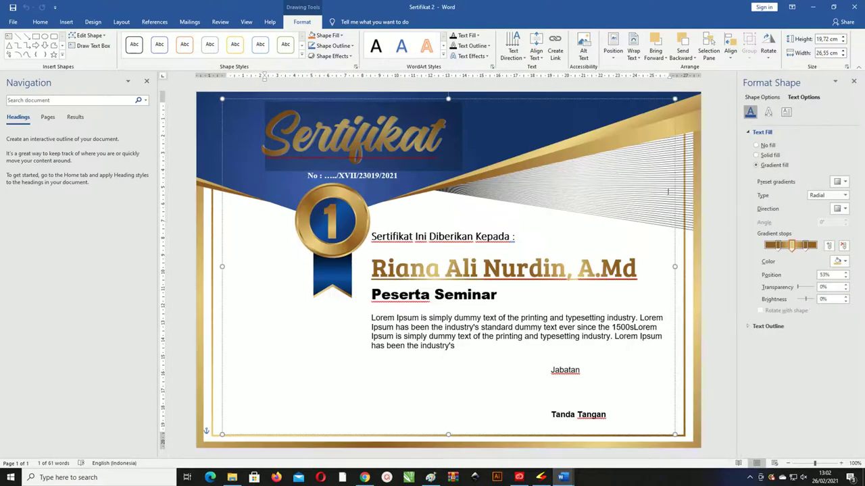
{"action": "left_click", "coordinate": [845, 181]}
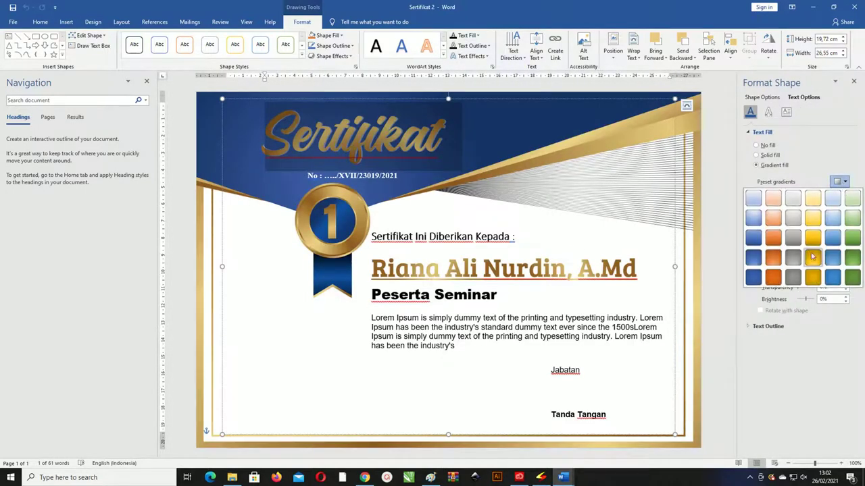
{"action": "left_click", "coordinate": [794, 238]}
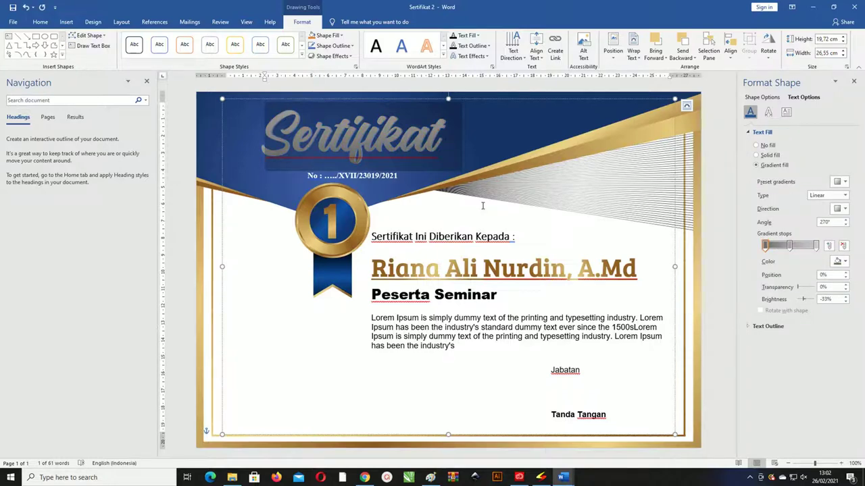
{"action": "key", "text": "ctrl+z"}
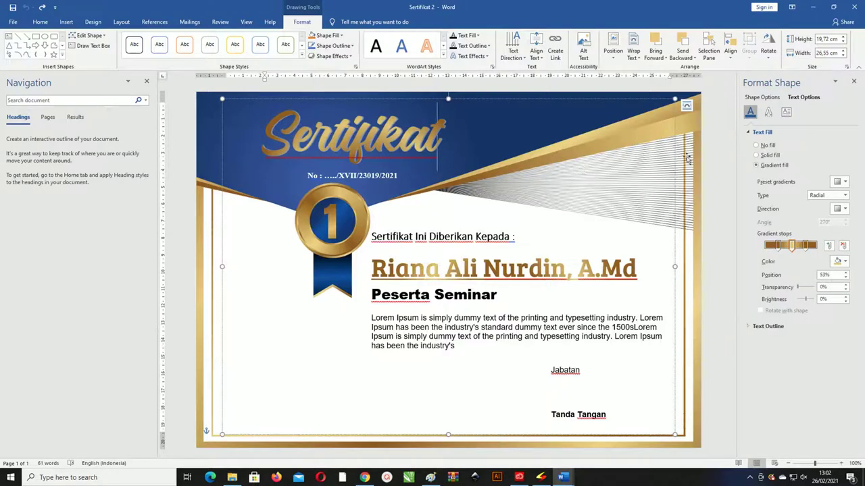
{"action": "left_click", "coordinate": [709, 144]}
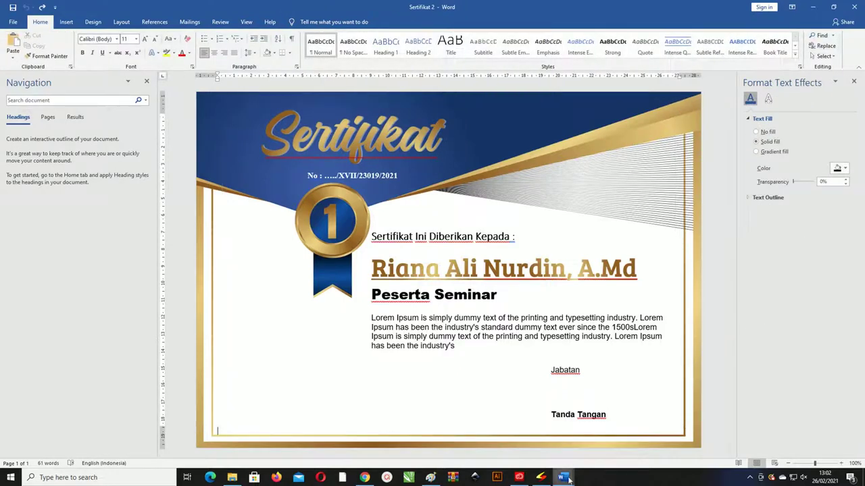
Switch to Sertifikat 1 and check fonts of BEST, TEMPLATE, Peserta Seminar, the name line and QR code
{"action": "mouse_move", "coordinate": [563, 477]}
{"action": "left_click", "coordinate": [468, 435]}
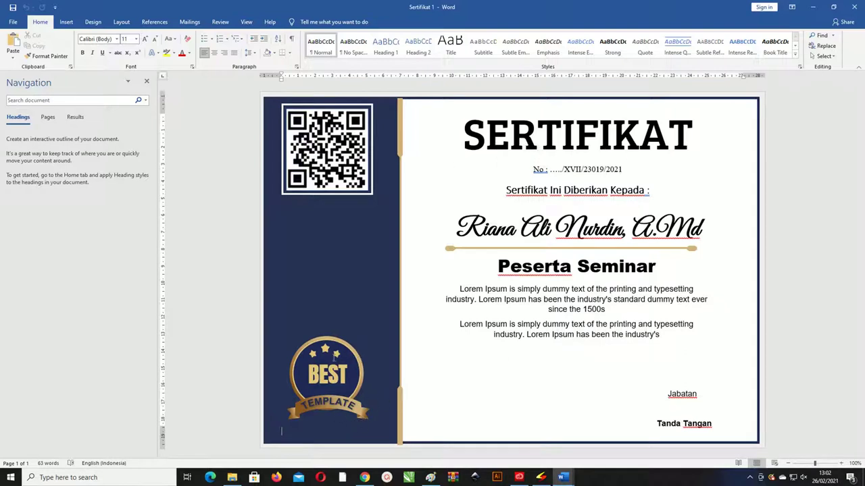
{"action": "left_click", "coordinate": [324, 372]}
{"action": "double_click", "coordinate": [324, 375]}
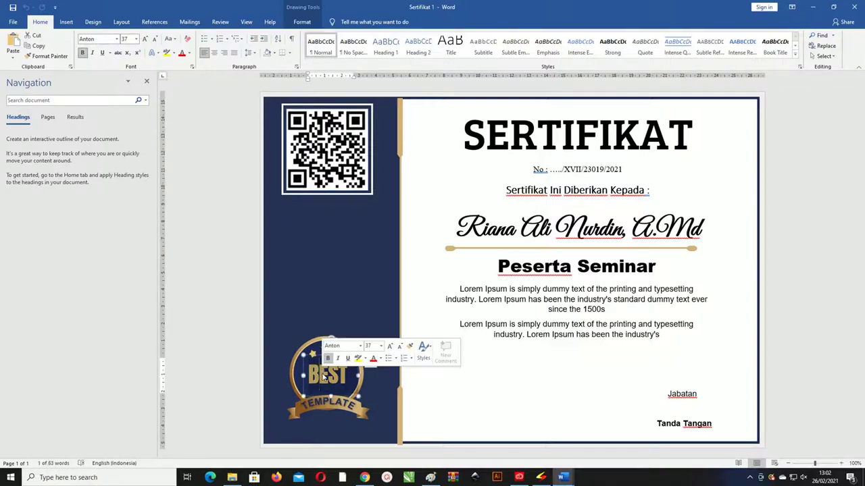
{"action": "double_click", "coordinate": [336, 408]}
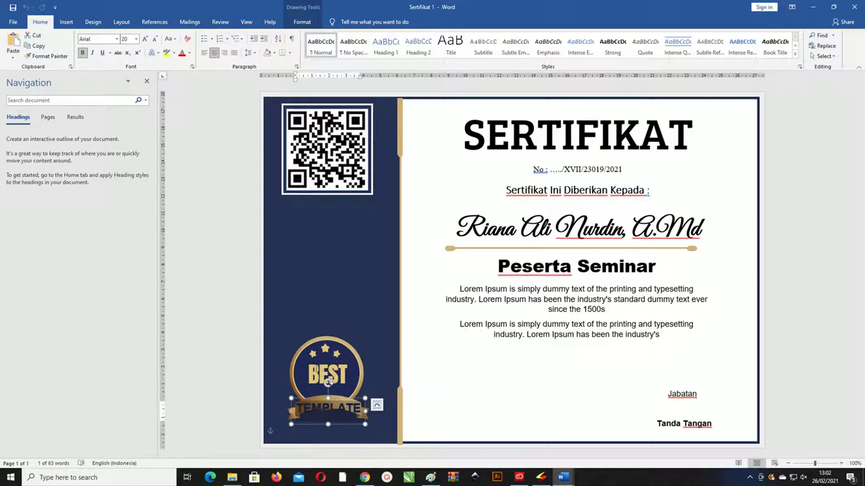
{"action": "left_click", "coordinate": [486, 271]}
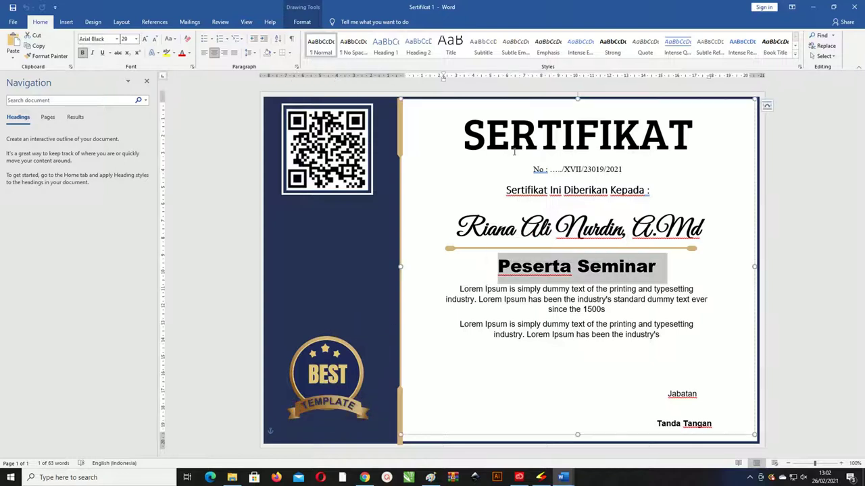
{"action": "left_click", "coordinate": [448, 254]}
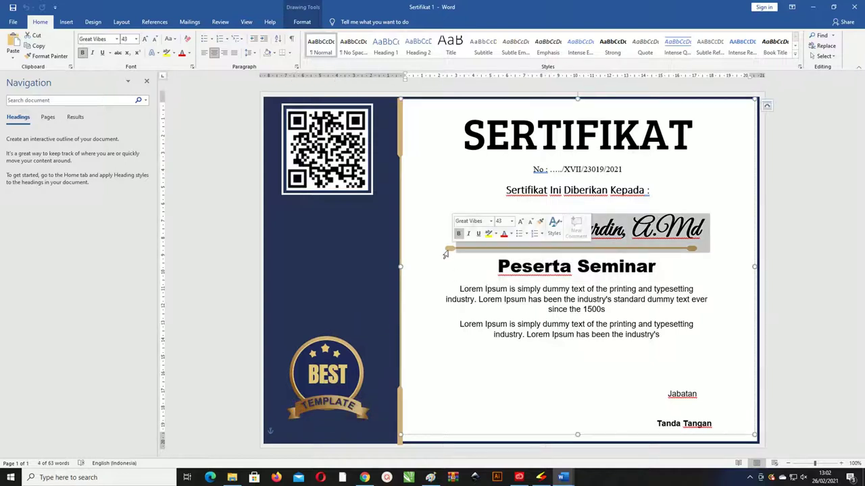
{"action": "left_click", "coordinate": [339, 143]}
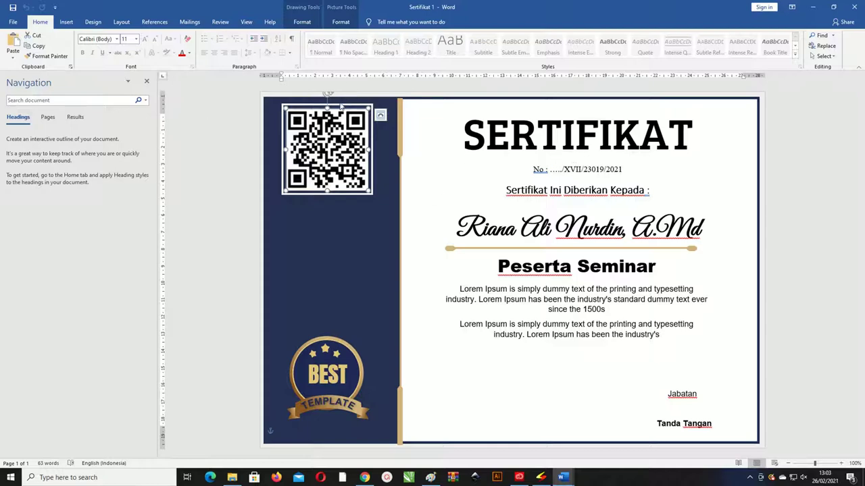
{"action": "left_click", "coordinate": [302, 22]}
{"action": "left_click", "coordinate": [327, 35]}
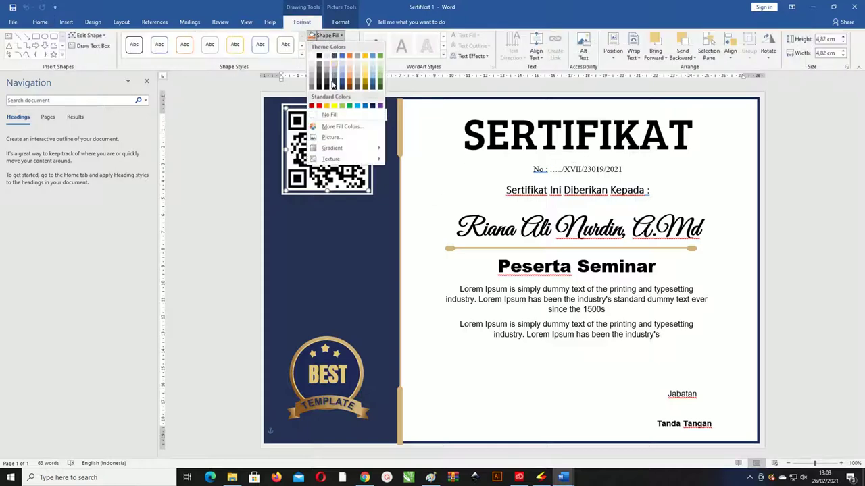
{"action": "left_click", "coordinate": [332, 137]}
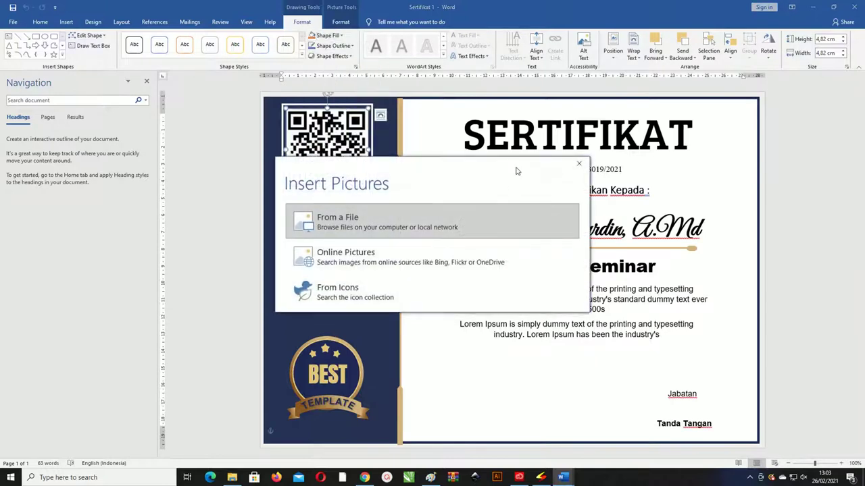
{"action": "left_click", "coordinate": [365, 223]}
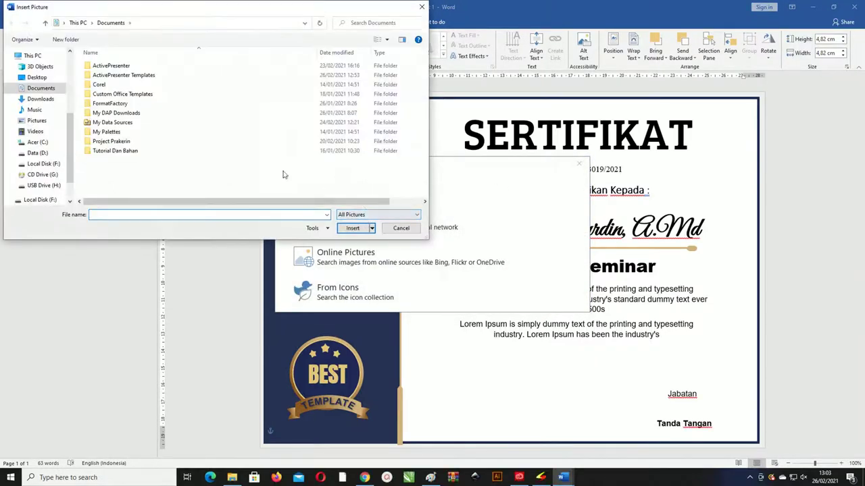
{"action": "left_click", "coordinate": [403, 228]}
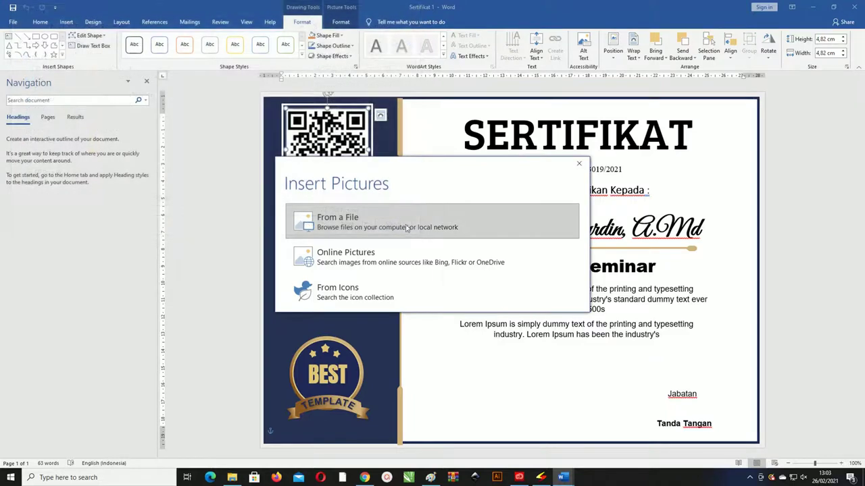
{"action": "left_click", "coordinate": [578, 163]}
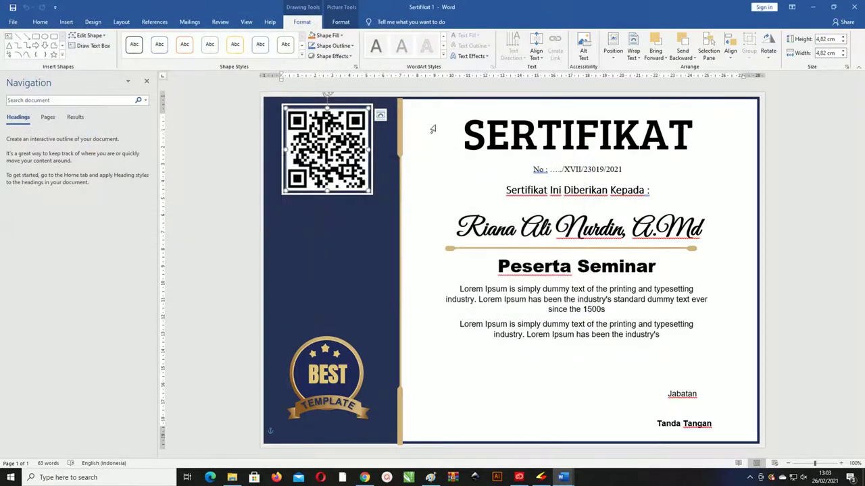
{"action": "left_click", "coordinate": [565, 145]}
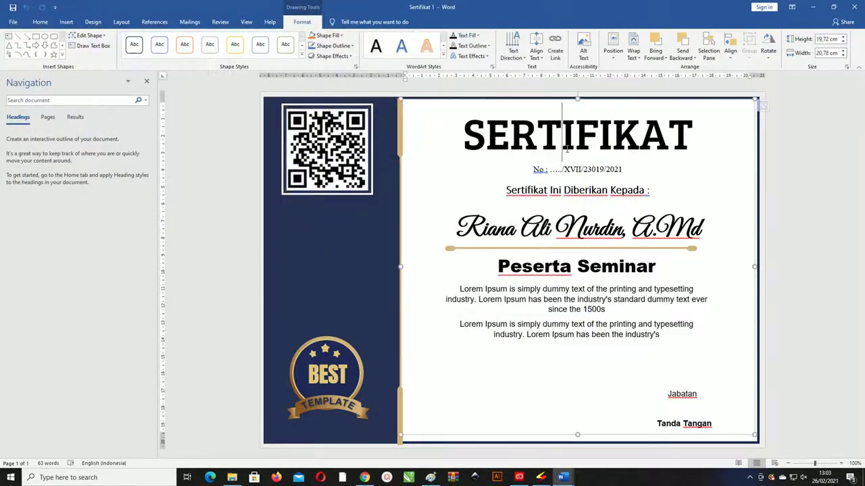
{"action": "left_click", "coordinate": [511, 135]}
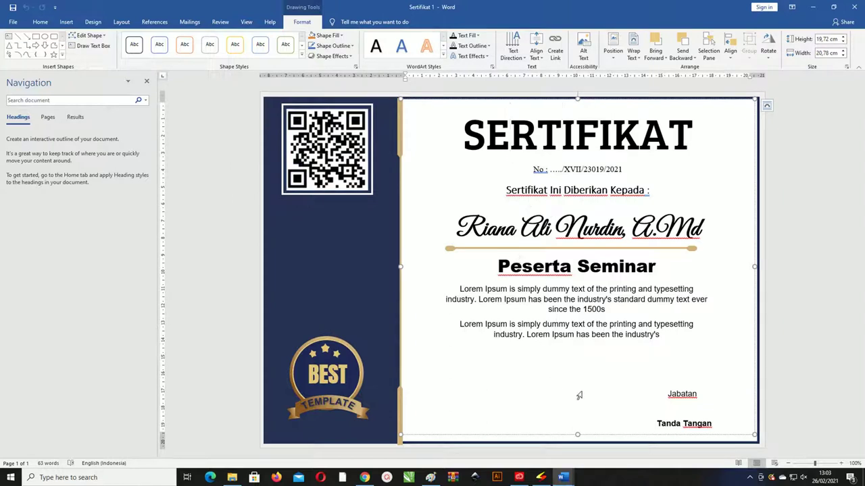
{"action": "mouse_move", "coordinate": [564, 478]}
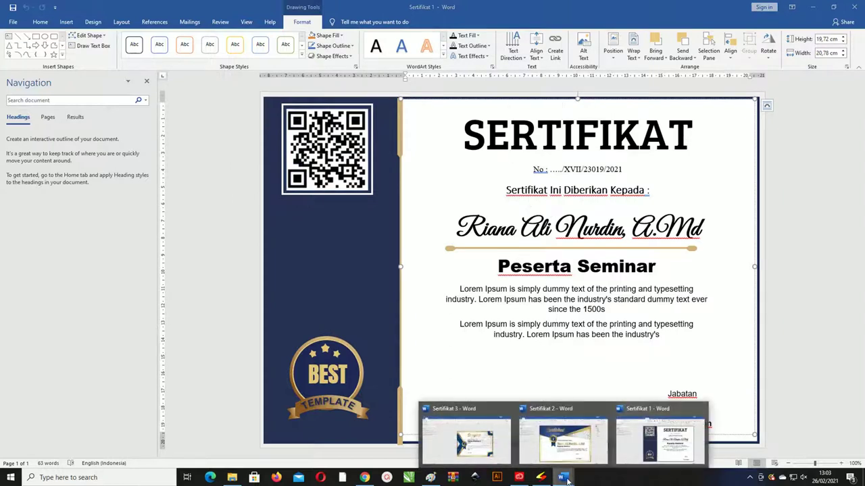
Close Sertifikat 3 with Don't Save, then close the remaining certificate windows
{"action": "left_click", "coordinate": [486, 446]}
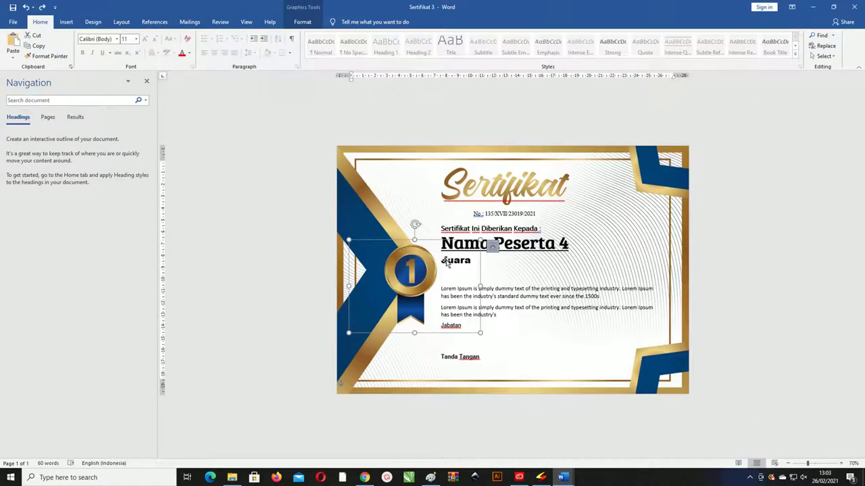
{"action": "left_click", "coordinate": [426, 223]}
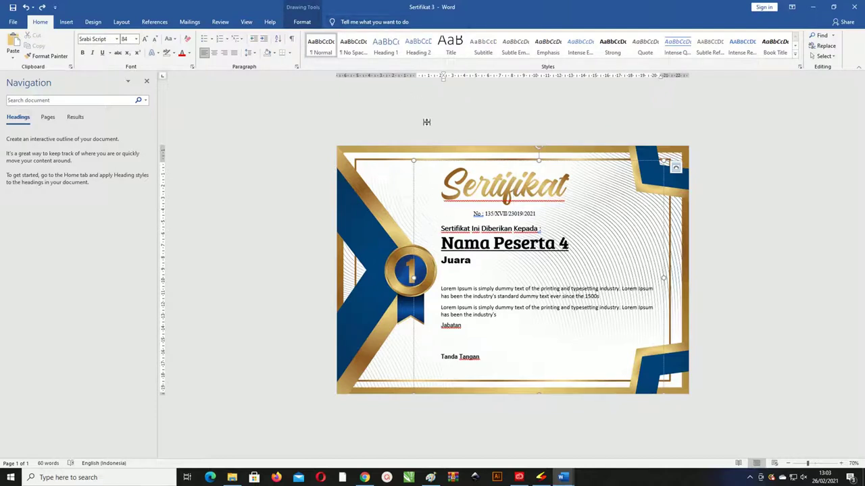
{"action": "left_click", "coordinate": [855, 7]}
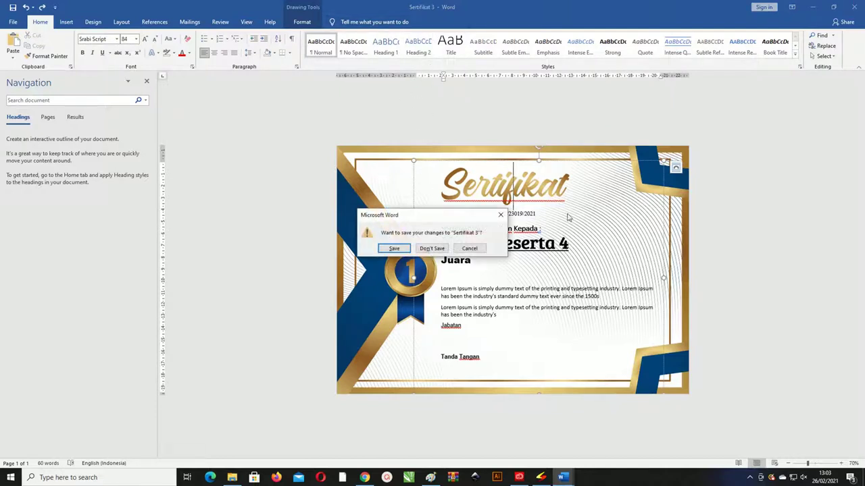
{"action": "left_click", "coordinate": [432, 248]}
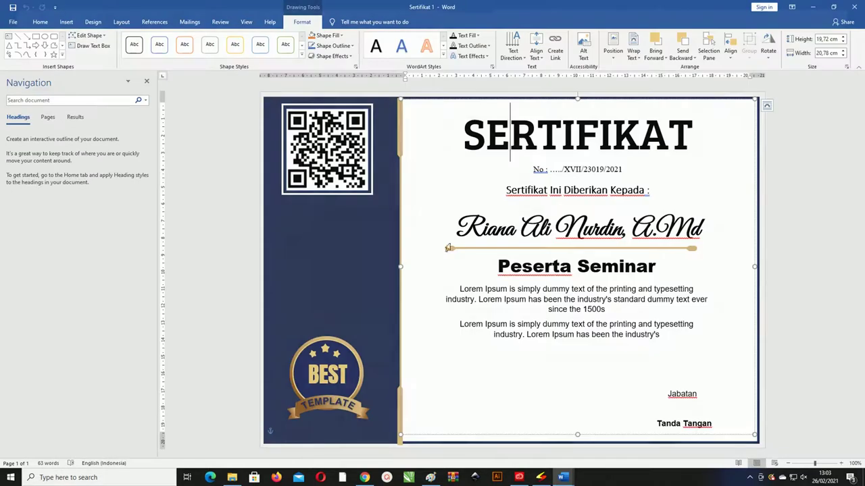
{"action": "left_click", "coordinate": [859, 5]}
Close the last Word window and reopen only Sertifikat 1 from File Explorer
{"action": "left_click", "coordinate": [856, 5]}
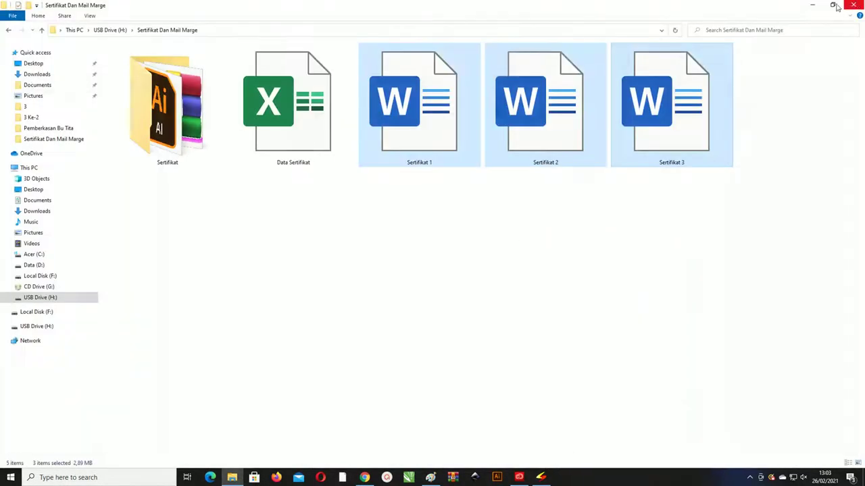
{"action": "left_click", "coordinate": [570, 234]}
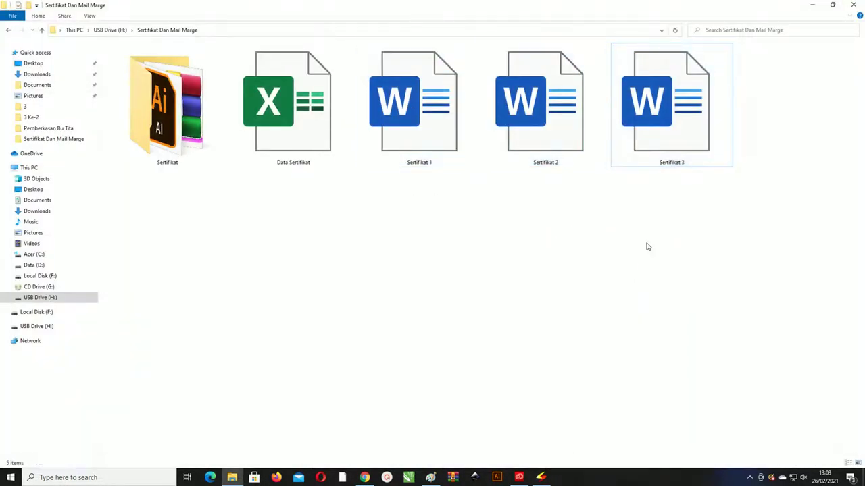
{"action": "double_click", "coordinate": [423, 118]}
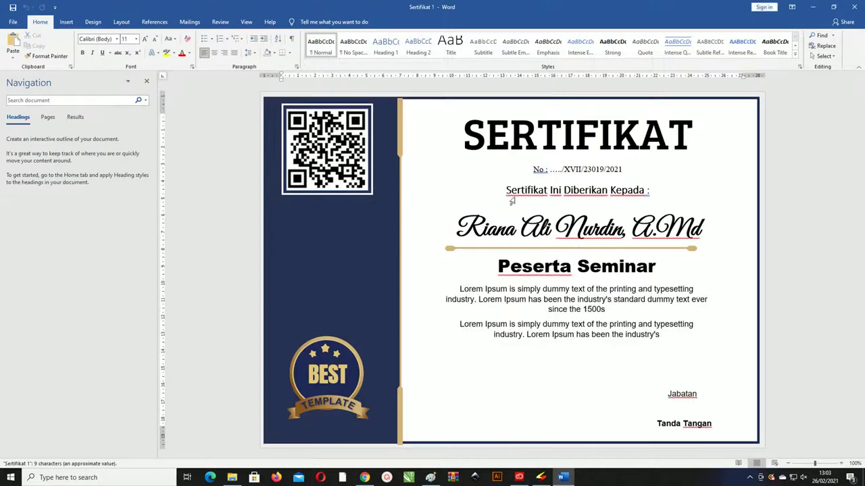
Select the SERTIFIKAT title text and show the Mailings tab commands
{"action": "left_click_drag", "start_coordinate": [464, 133], "coordinate": [695, 139]}
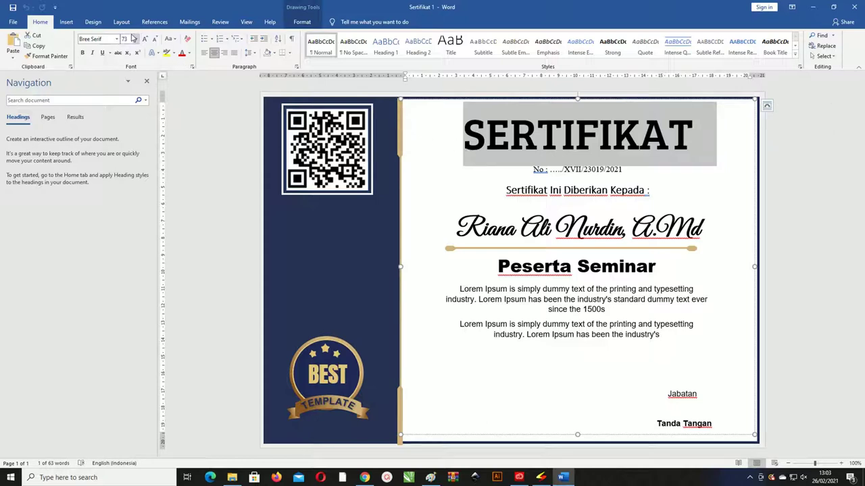
{"action": "left_click", "coordinate": [189, 27]}
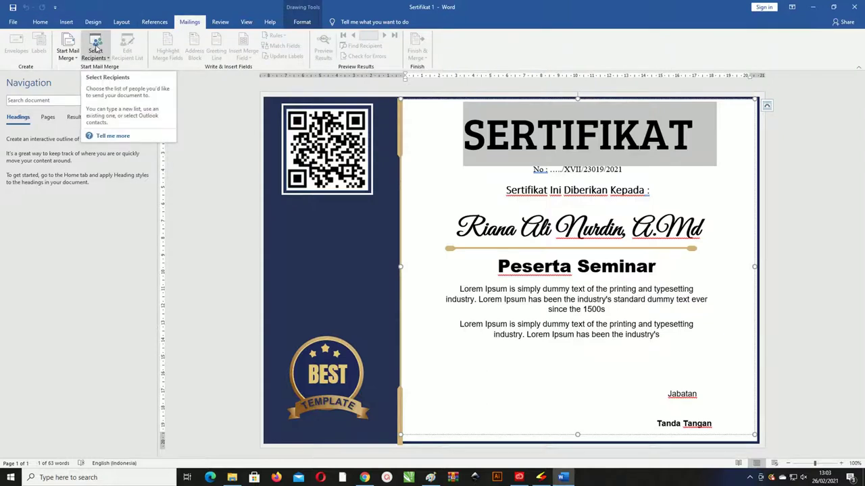
Use Sheet1$ of Data Sertifikat on USB Drive (H:) as the certificate's mail-merge recipient list
{"action": "left_click", "coordinate": [96, 49]}
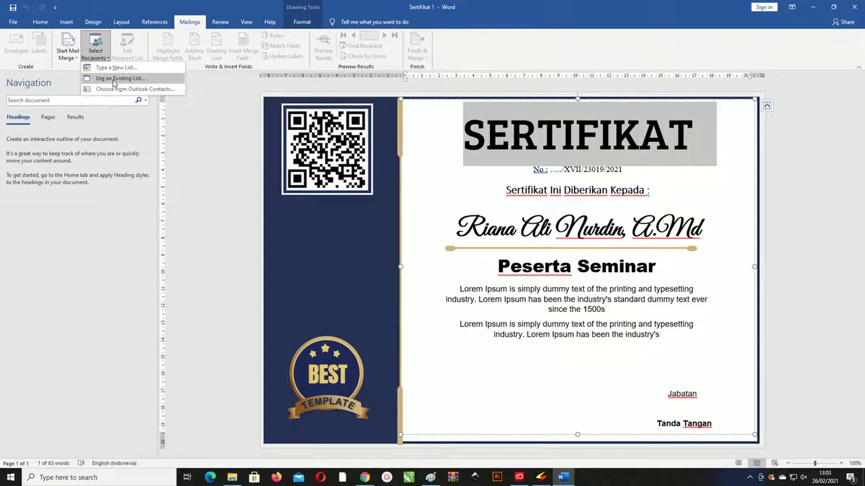
{"action": "left_click", "coordinate": [114, 80]}
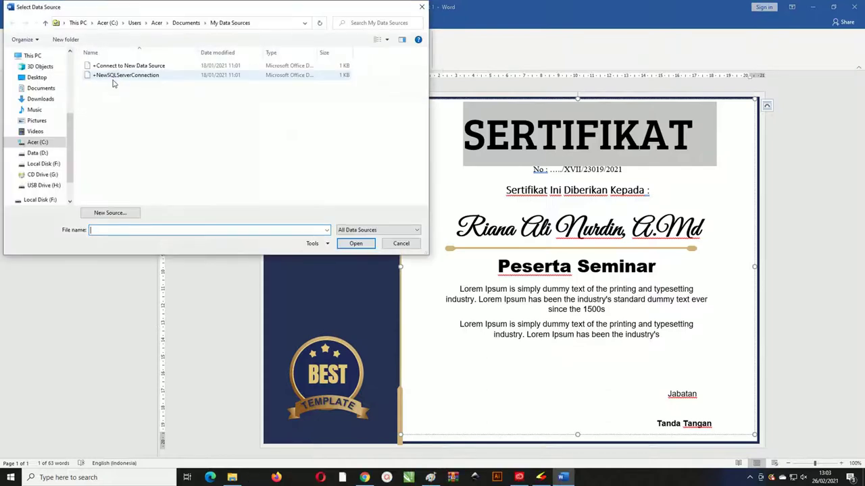
{"action": "left_click_drag", "start_coordinate": [158, 10], "coordinate": [231, 22]}
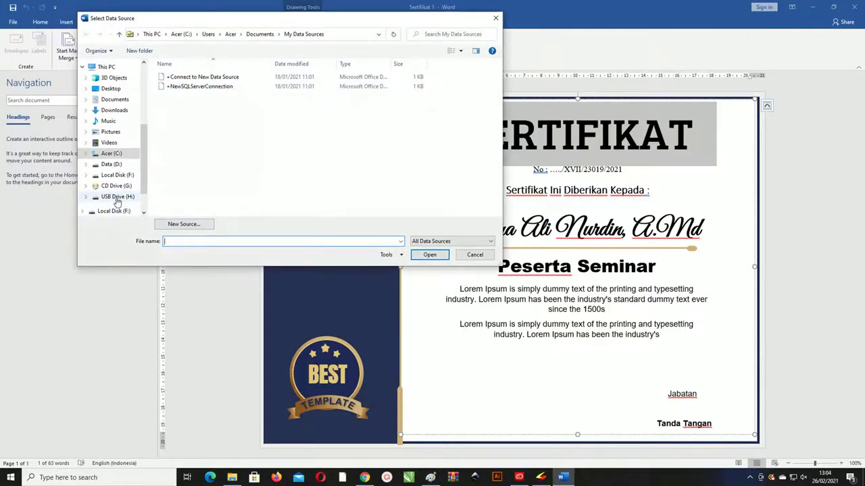
{"action": "left_click", "coordinate": [125, 196]}
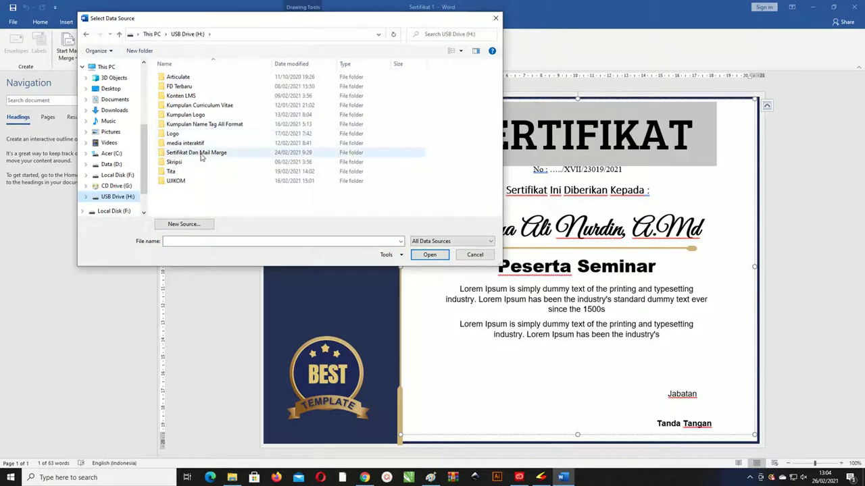
{"action": "double_click", "coordinate": [201, 152]}
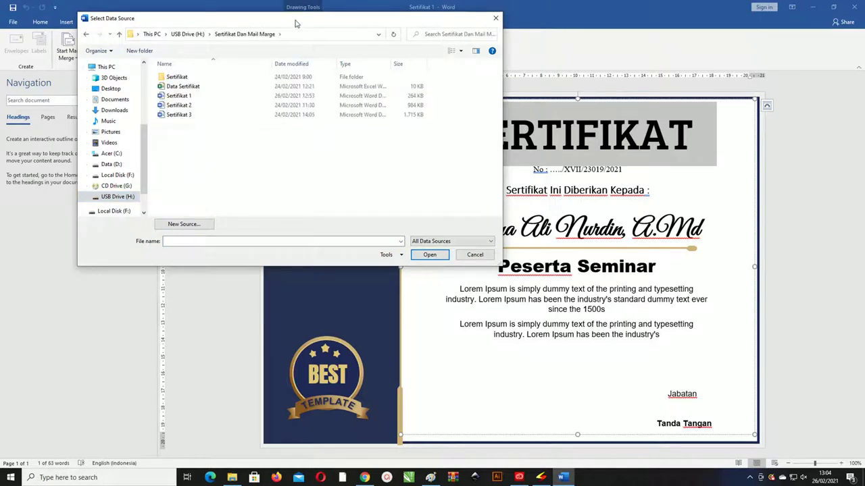
{"action": "left_click_drag", "start_coordinate": [298, 20], "coordinate": [311, 22]}
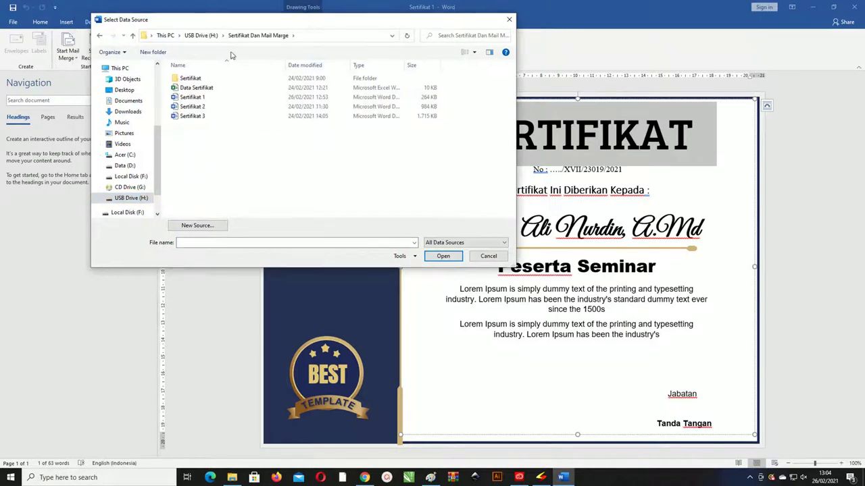
{"action": "left_click", "coordinate": [177, 88]}
{"action": "left_click", "coordinate": [440, 257]}
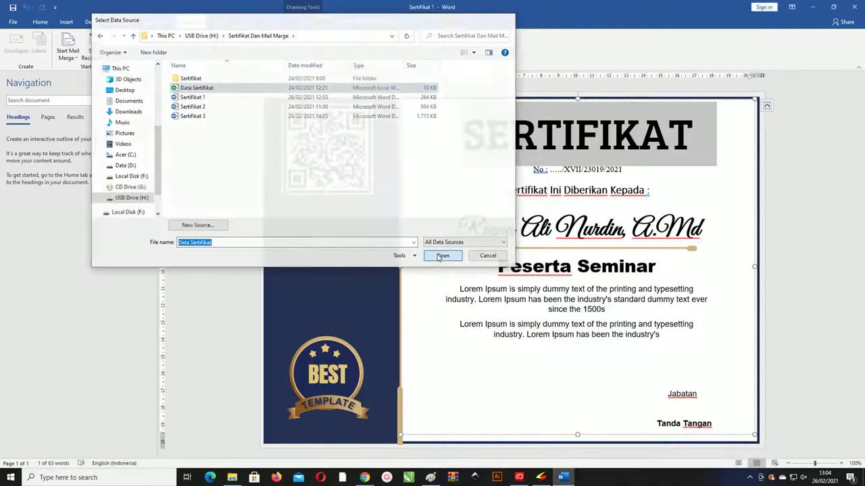
{"action": "left_click_drag", "start_coordinate": [355, 188], "coordinate": [250, 168]}
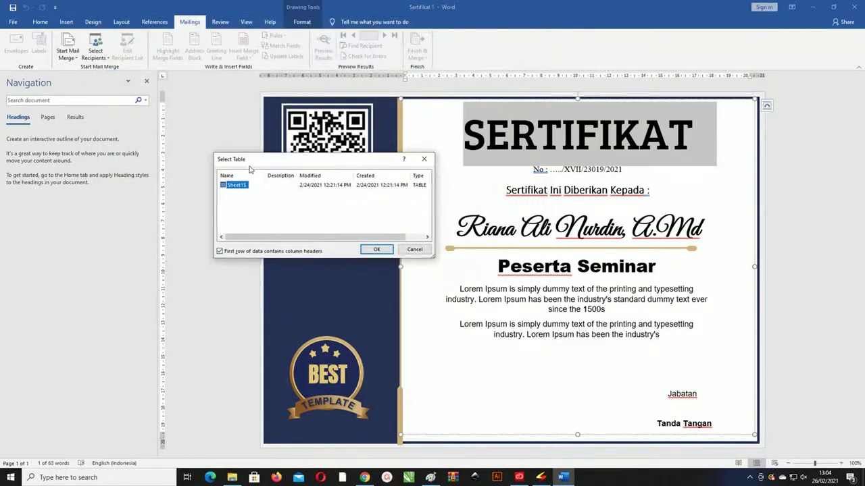
{"action": "mouse_move", "coordinate": [247, 237]}
{"action": "left_mouse_down"}
{"action": "mouse_move", "coordinate": [310, 238]}
{"action": "mouse_move", "coordinate": [260, 238]}
{"action": "left_mouse_up"}
{"action": "left_click", "coordinate": [373, 249]}
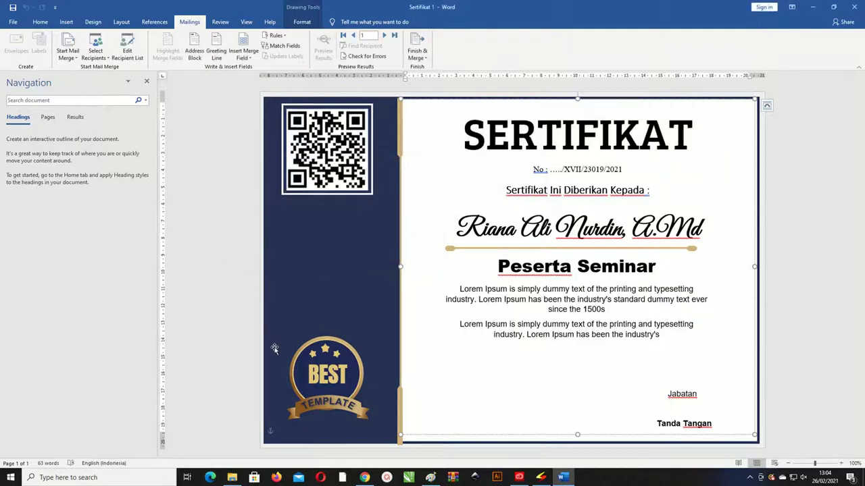
Open Data Sertifikat.xlsx in Excel from the Sertifikat Dan Mail Marge folder in File Explorer
{"action": "left_click", "coordinate": [232, 477]}
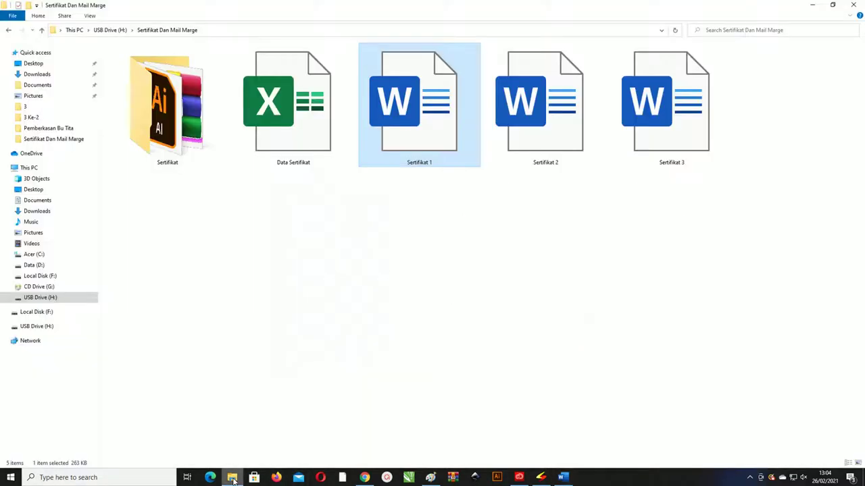
{"action": "left_click", "coordinate": [311, 134]}
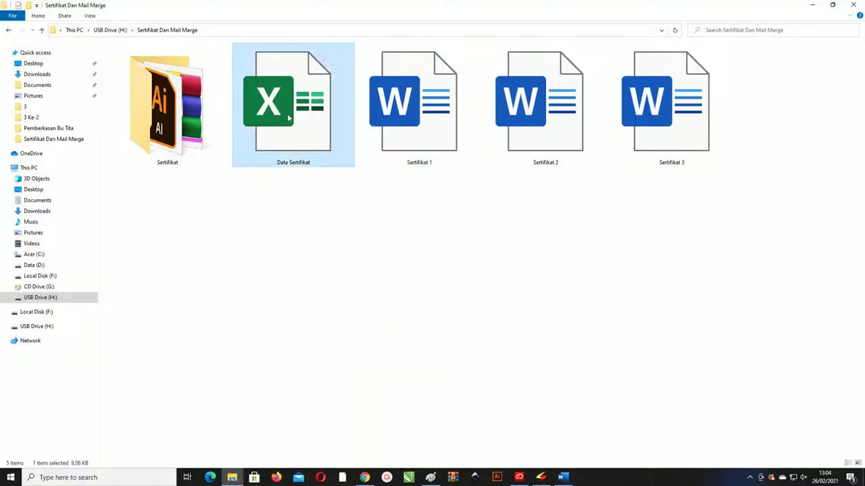
{"action": "right_click", "coordinate": [288, 118]}
{"action": "left_click", "coordinate": [294, 121]}
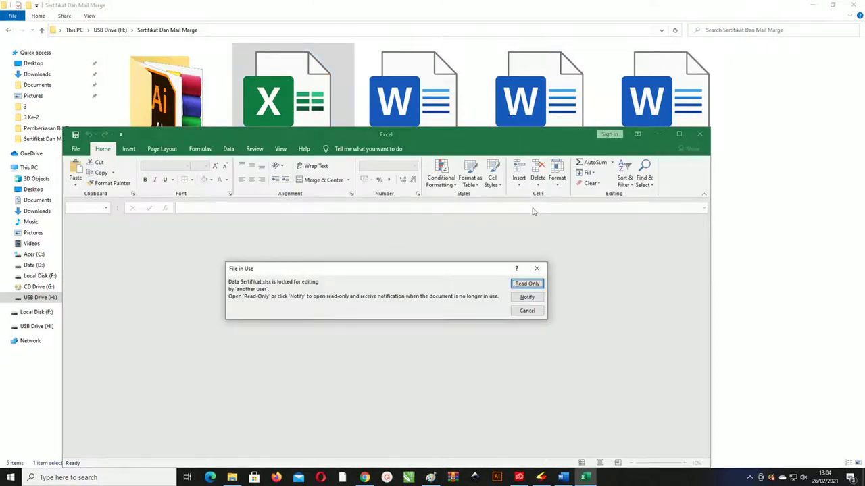
Open the locked Data Sertifikat workbook read-only and maximize the Excel window
{"action": "left_click_drag", "start_coordinate": [373, 272], "coordinate": [321, 219]}
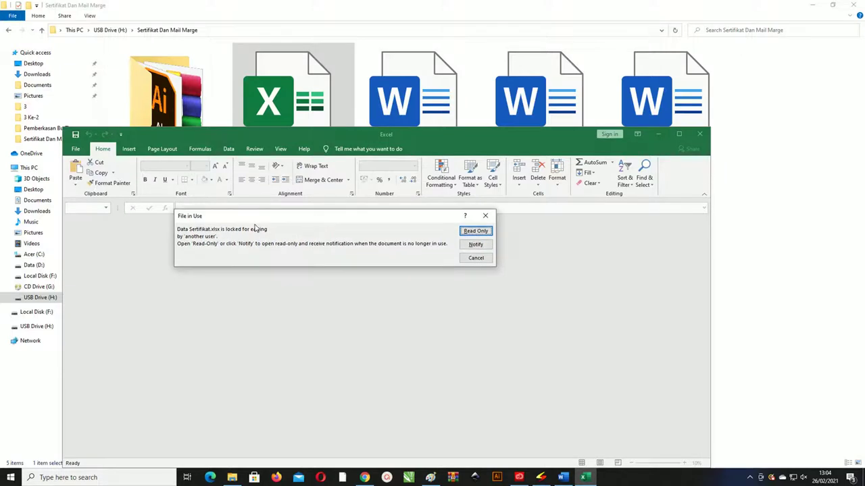
{"action": "left_click_drag", "start_coordinate": [446, 218], "coordinate": [457, 227]}
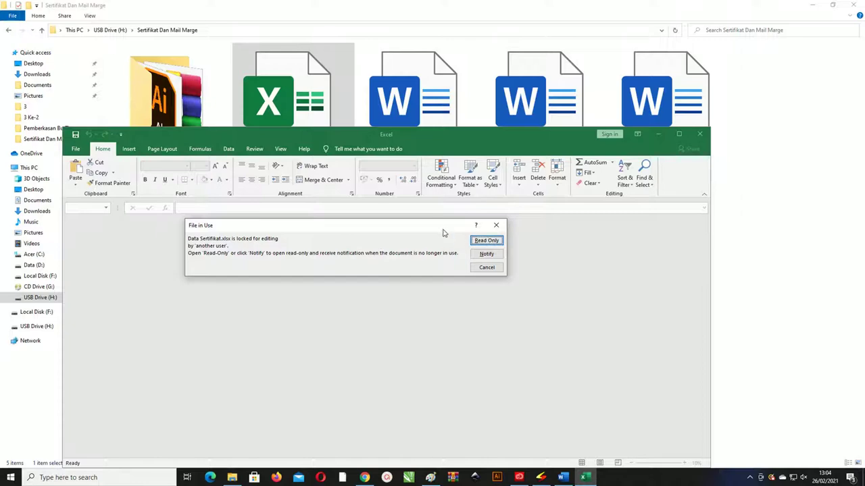
{"action": "left_click", "coordinate": [486, 241]}
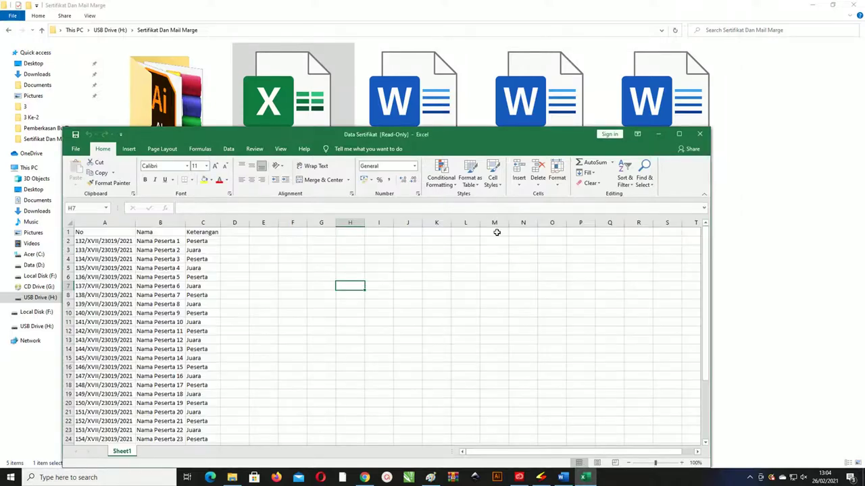
{"action": "left_click", "coordinate": [679, 133]}
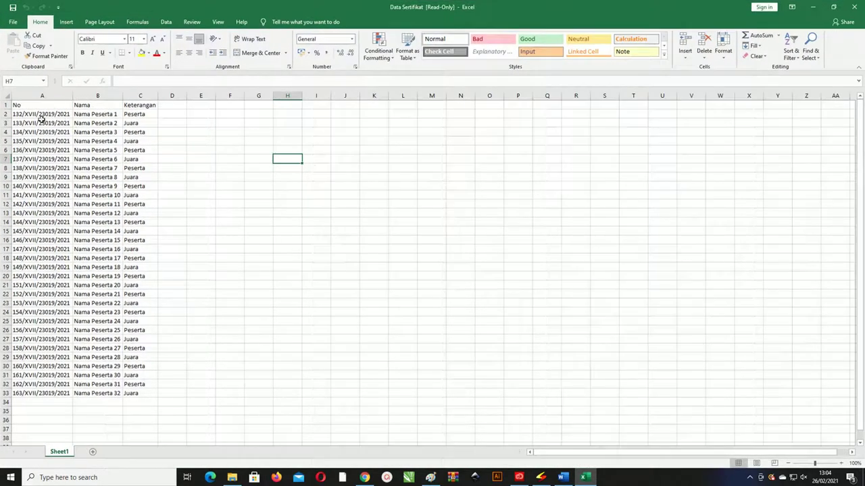
Check the No, Nama and Keterangan column headers, then go back to the Word certificate
{"action": "left_click", "coordinate": [49, 107]}
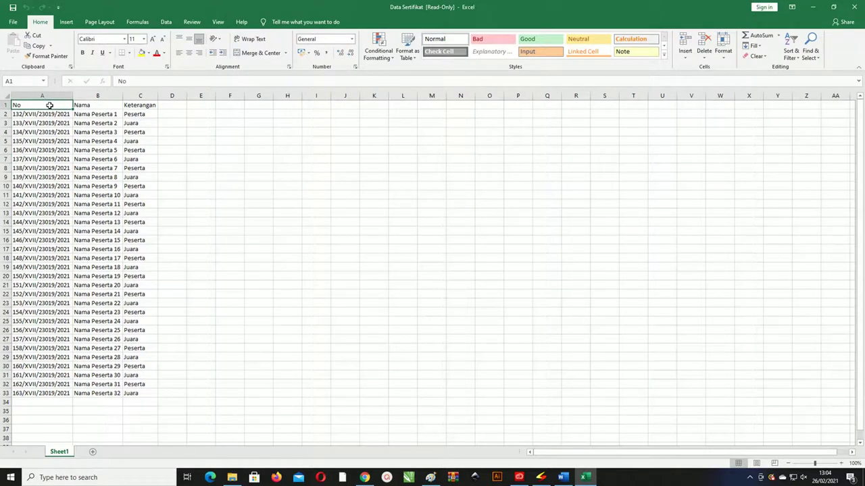
{"action": "left_click", "coordinate": [80, 109]}
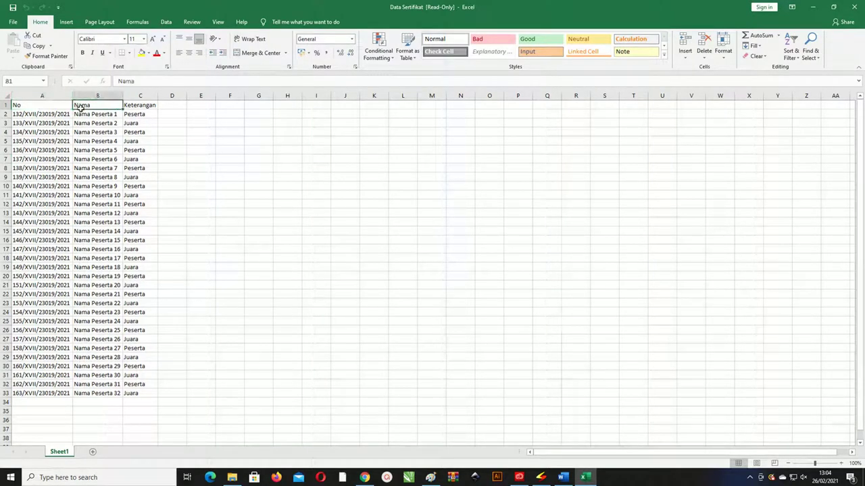
{"action": "left_click", "coordinate": [138, 109]}
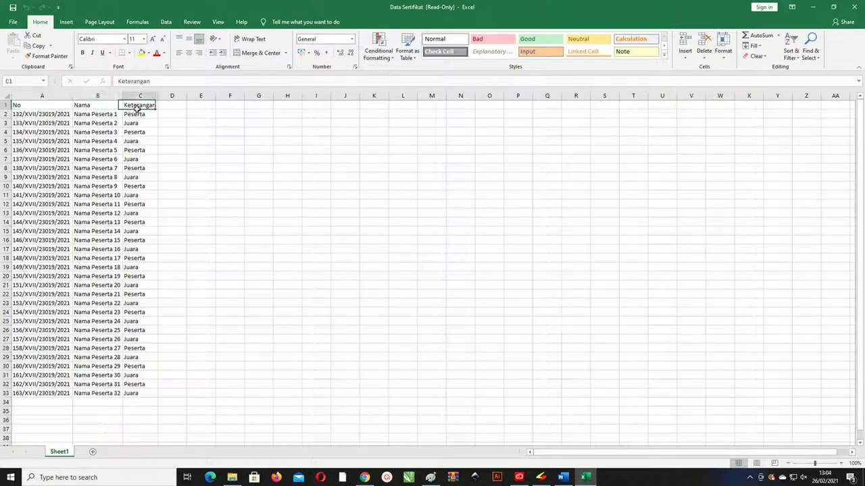
{"action": "left_click", "coordinate": [563, 478]}
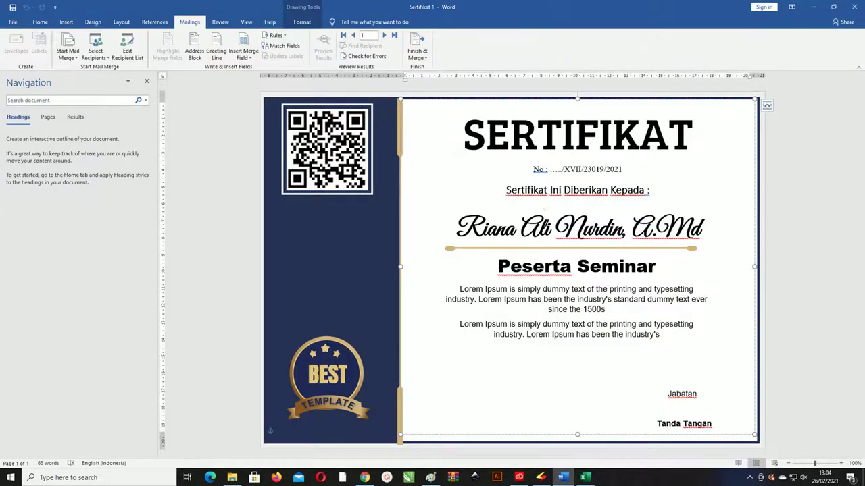
Highlight the sample number, recipient name and Peserta Seminar line to locate the placeholders
{"action": "left_click_drag", "start_coordinate": [549, 168], "coordinate": [625, 168]}
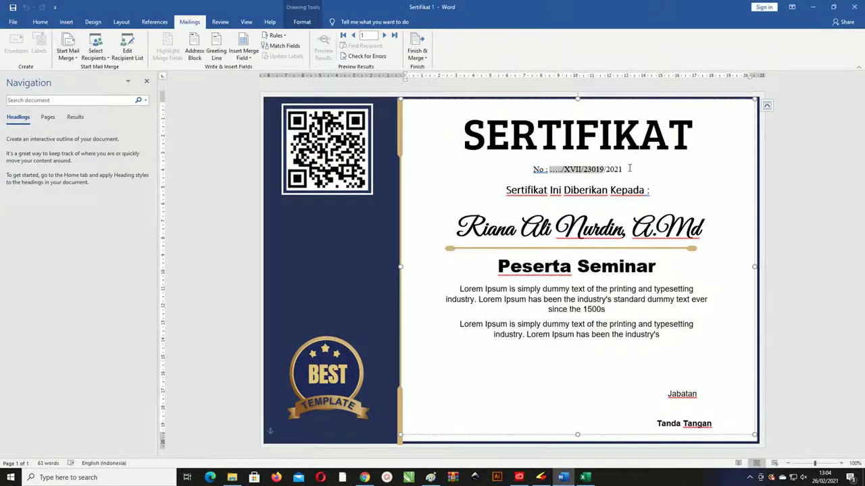
{"action": "left_click", "coordinate": [514, 229]}
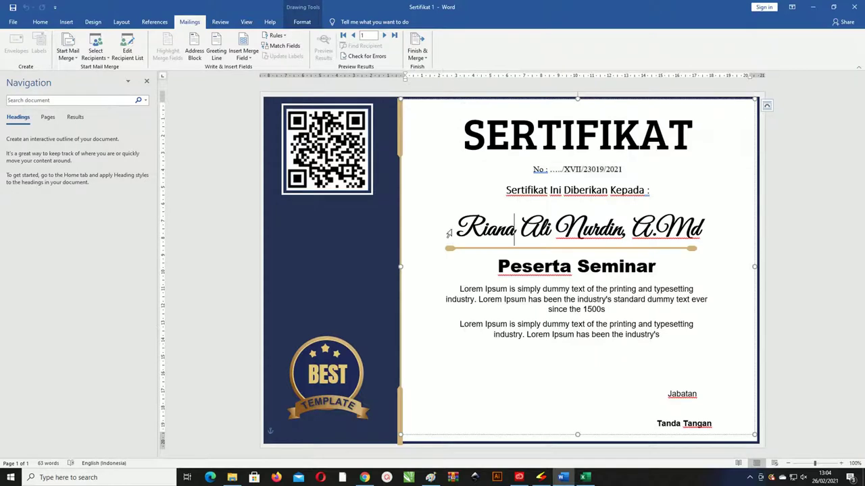
{"action": "left_click_drag", "start_coordinate": [450, 231], "coordinate": [694, 225]}
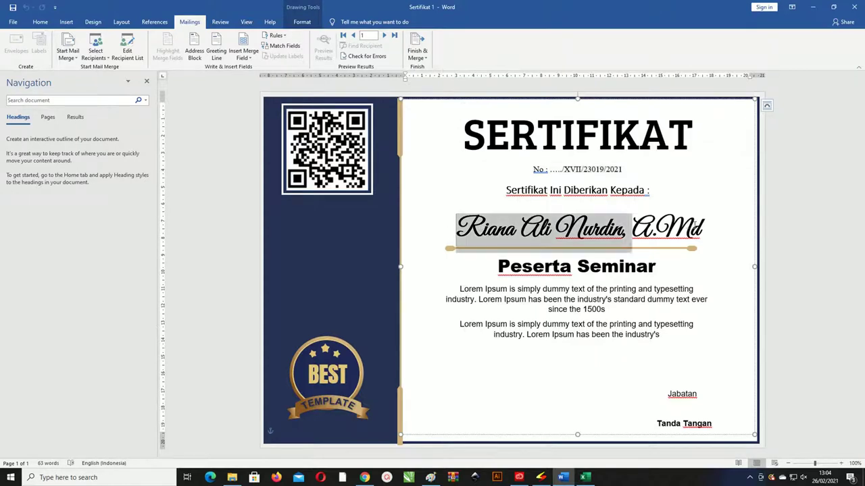
{"action": "left_click", "coordinate": [601, 267]}
{"action": "left_click_drag", "start_coordinate": [498, 267], "coordinate": [667, 272]}
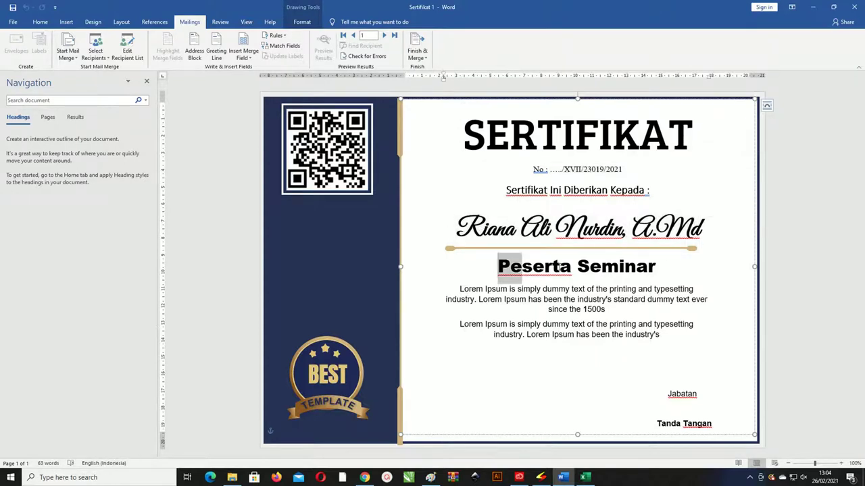
{"action": "left_click", "coordinate": [537, 226]}
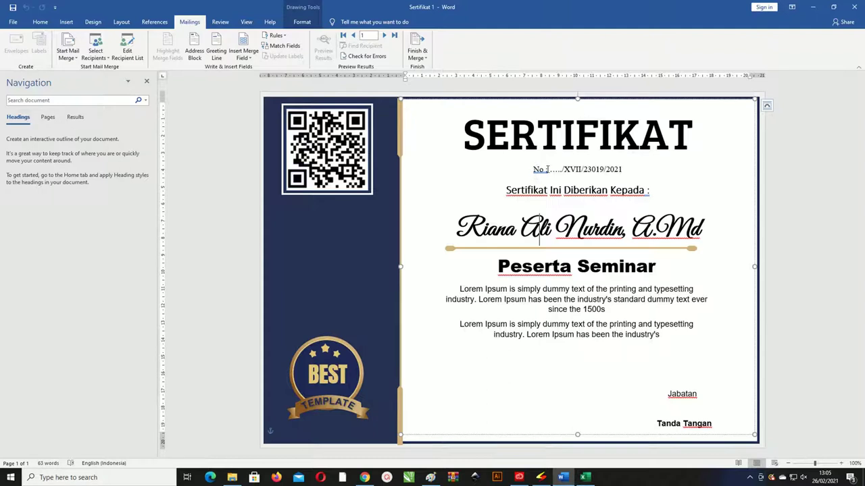
Replace the sample certificate number after 'No :' with the «No» merge field
{"action": "left_click_drag", "start_coordinate": [547, 169], "coordinate": [623, 170]}
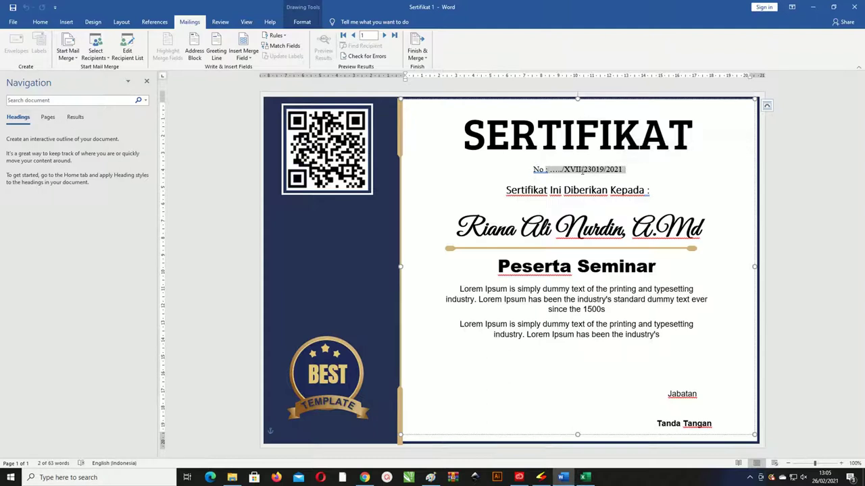
{"action": "key", "text": "shift+Right"}
{"action": "left_click", "coordinate": [582, 173]}
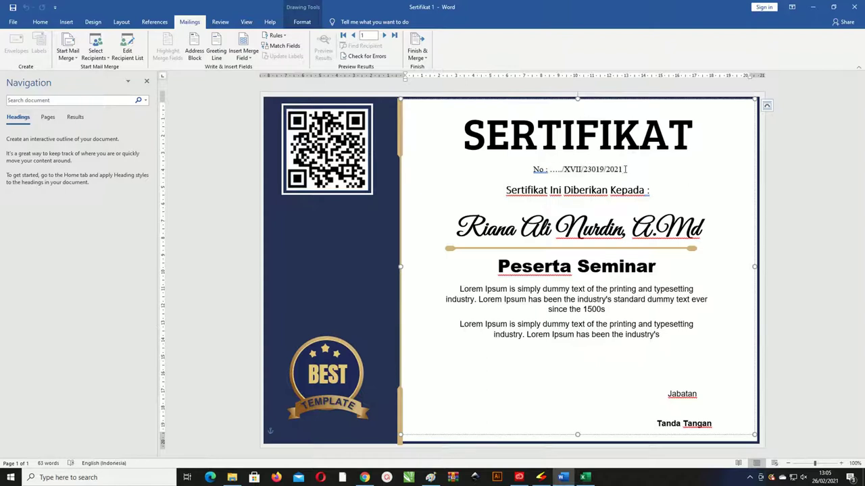
{"action": "left_click", "coordinate": [557, 172]}
{"action": "left_click_drag", "start_coordinate": [557, 171], "coordinate": [623, 170]}
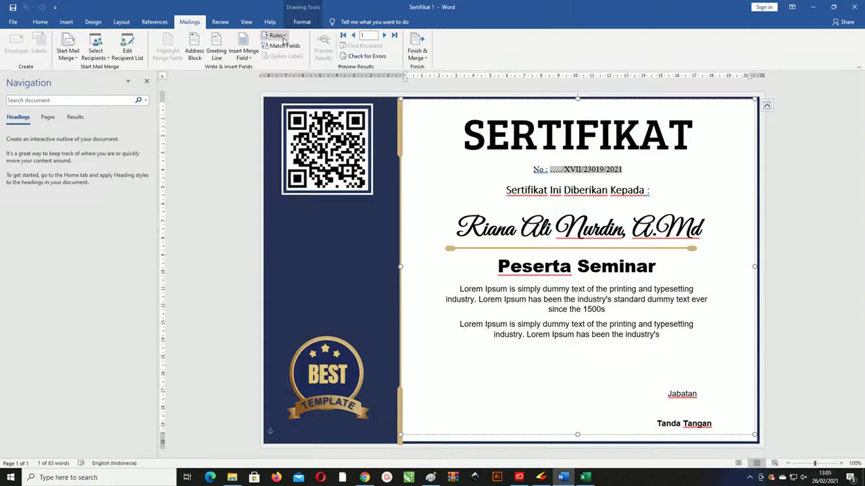
{"action": "left_click", "coordinate": [243, 54]}
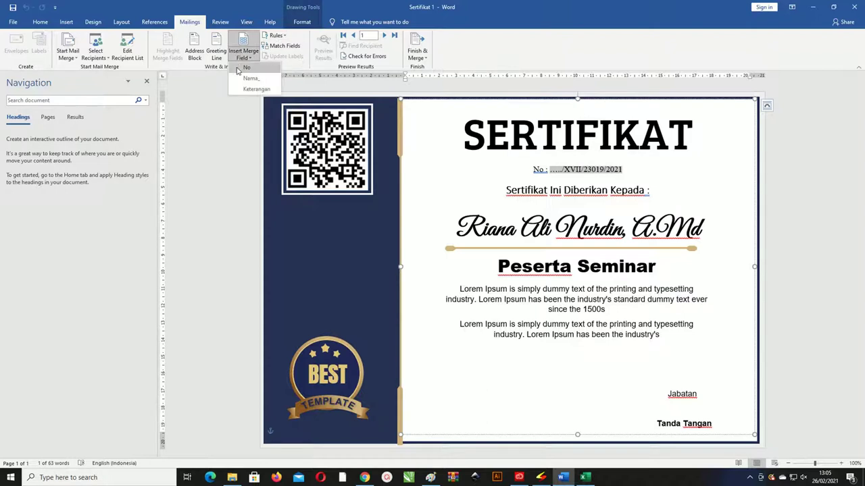
{"action": "left_click", "coordinate": [248, 71]}
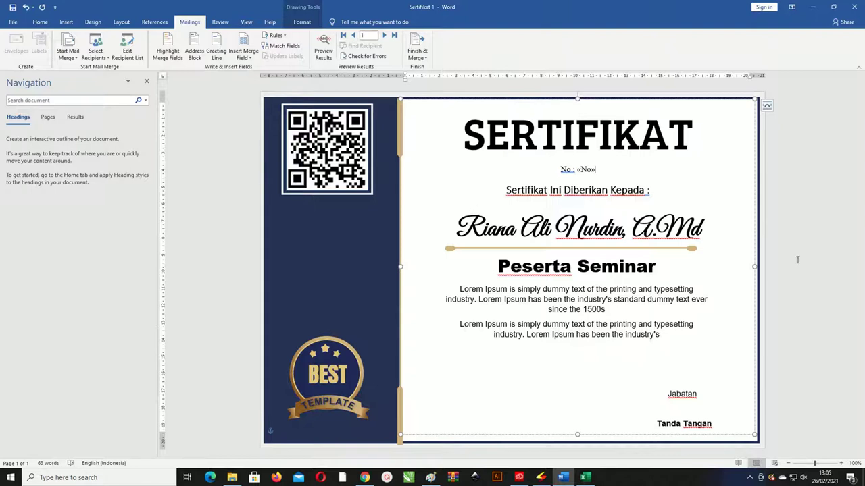
Replace the recipient name with «Nama_» and Peserta Seminar with «Keterangan», restoring the line break
{"action": "left_click_drag", "start_coordinate": [705, 225], "coordinate": [456, 230]}
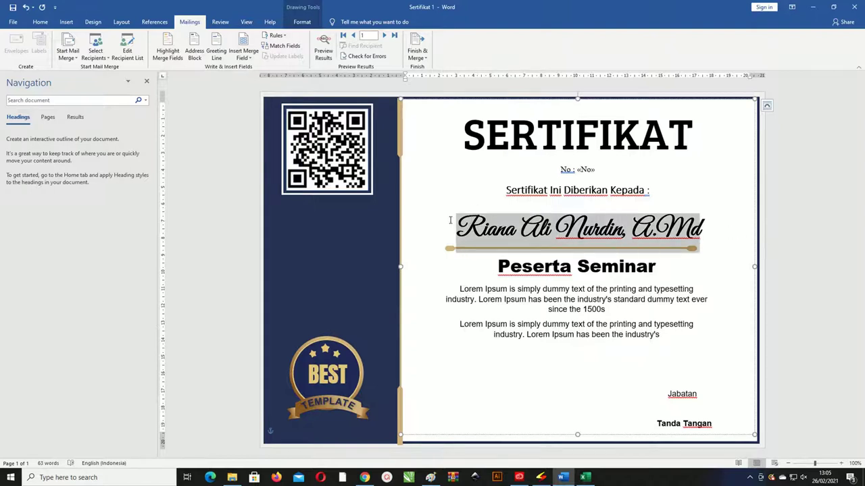
{"action": "left_click", "coordinate": [249, 58]}
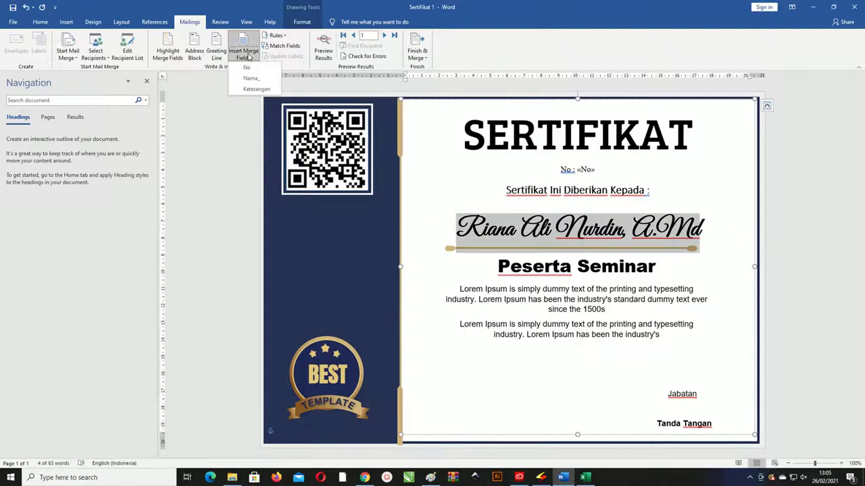
{"action": "left_click", "coordinate": [250, 79]}
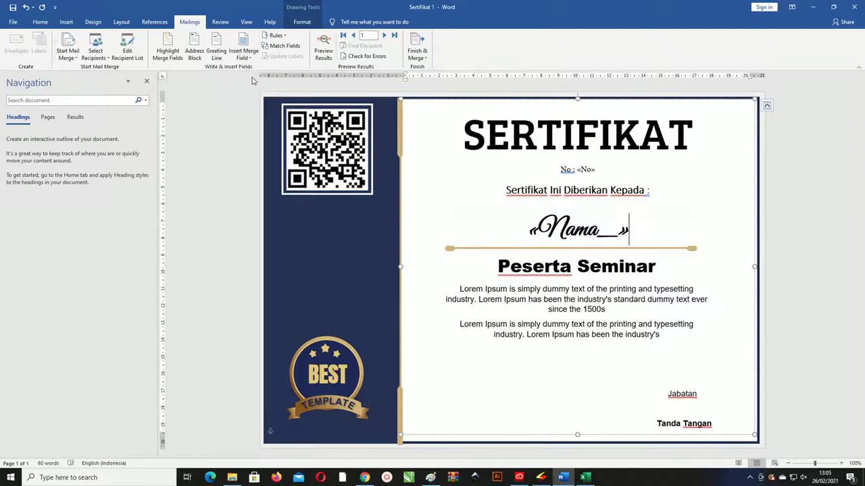
{"action": "left_click_drag", "start_coordinate": [658, 268], "coordinate": [517, 262]}
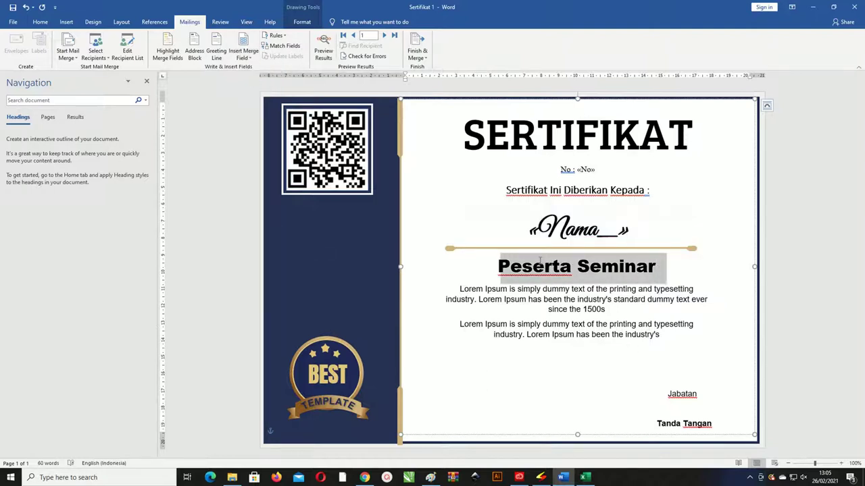
{"action": "left_click", "coordinate": [243, 56]}
{"action": "left_click", "coordinate": [249, 89]}
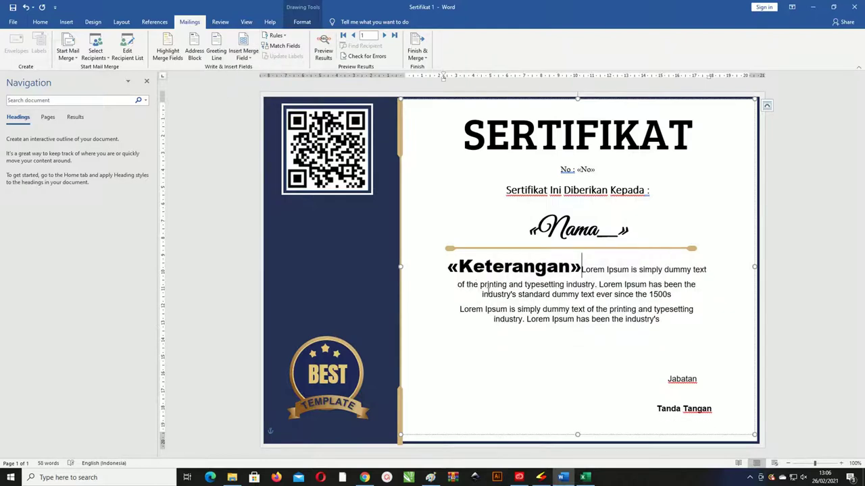
{"action": "key", "text": "Return"}
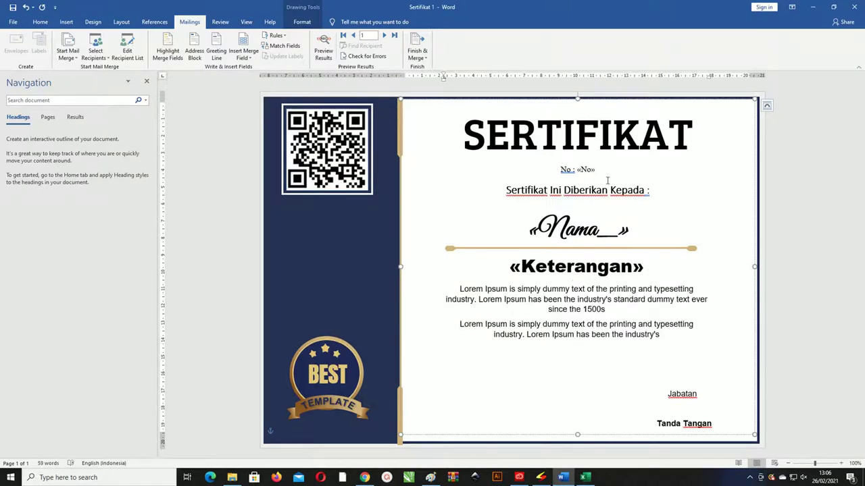
Verify the «No», «Nama_» and «Keterangan» fields, preview the first participant's certificate, then switch to Excel
{"action": "left_click", "coordinate": [632, 231]}
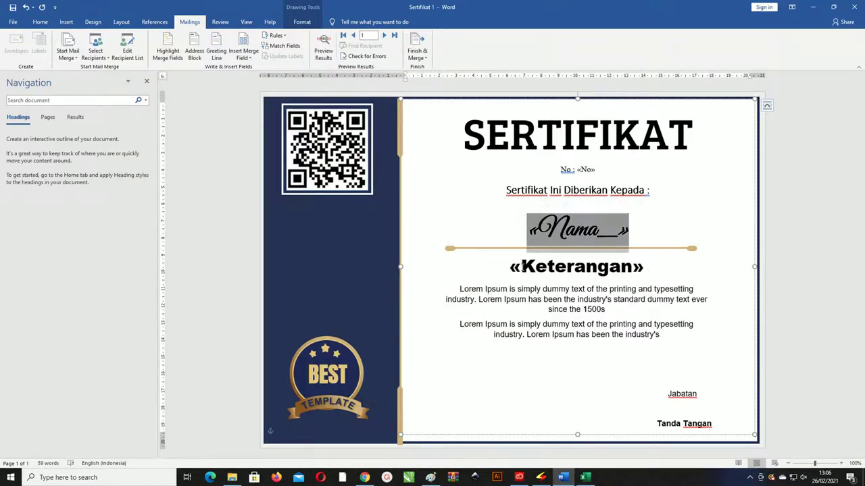
{"action": "left_click", "coordinate": [520, 267]}
{"action": "left_click", "coordinate": [572, 237]}
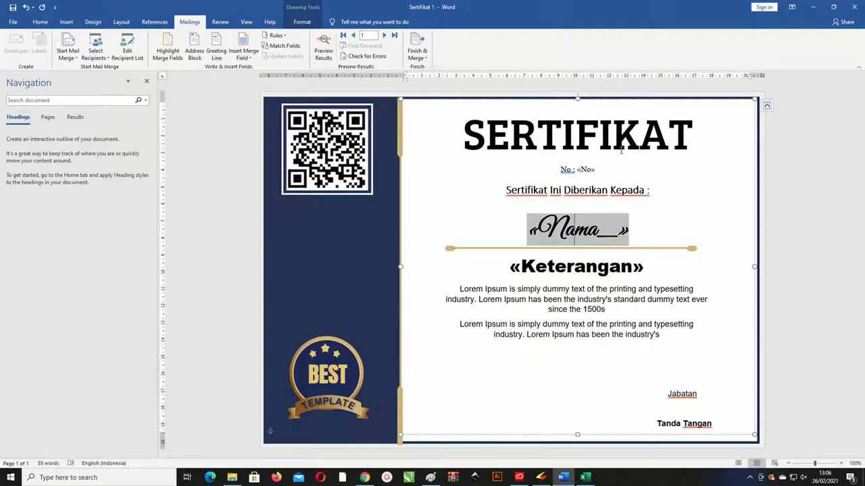
{"action": "left_click", "coordinate": [589, 170]}
{"action": "left_click", "coordinate": [588, 226]}
{"action": "left_click", "coordinate": [585, 170]}
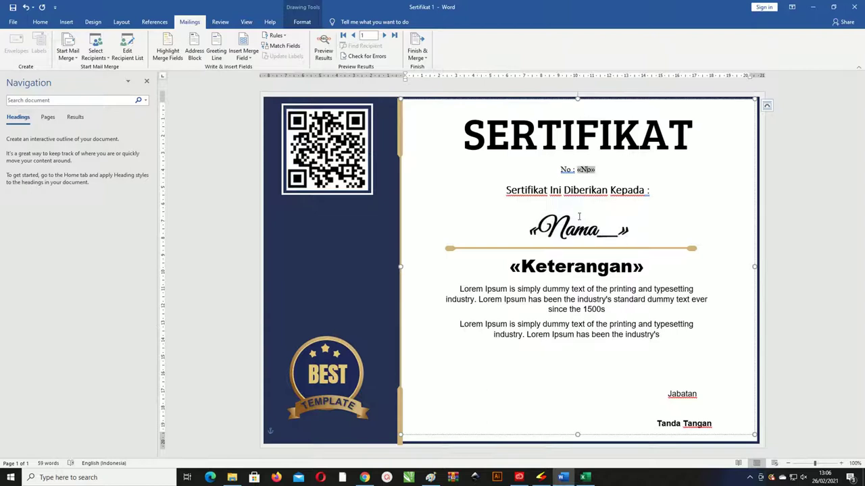
{"action": "left_click", "coordinate": [579, 226]}
{"action": "left_click", "coordinate": [575, 266]}
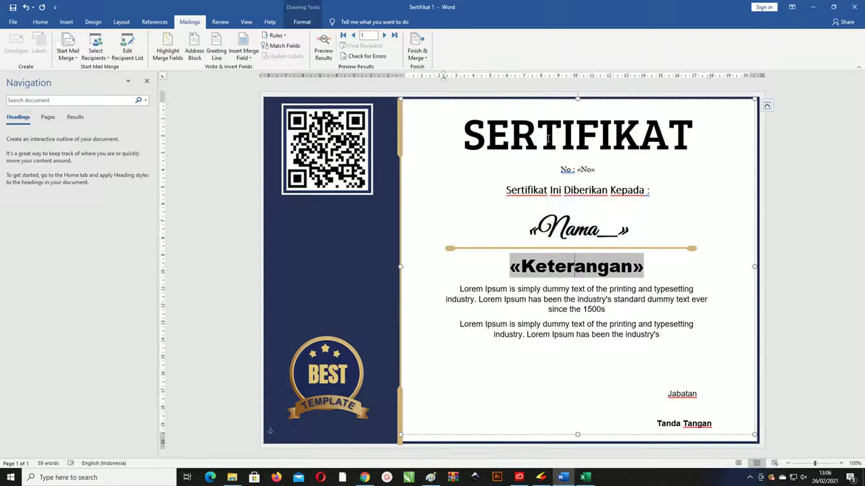
{"action": "left_click", "coordinate": [322, 43]}
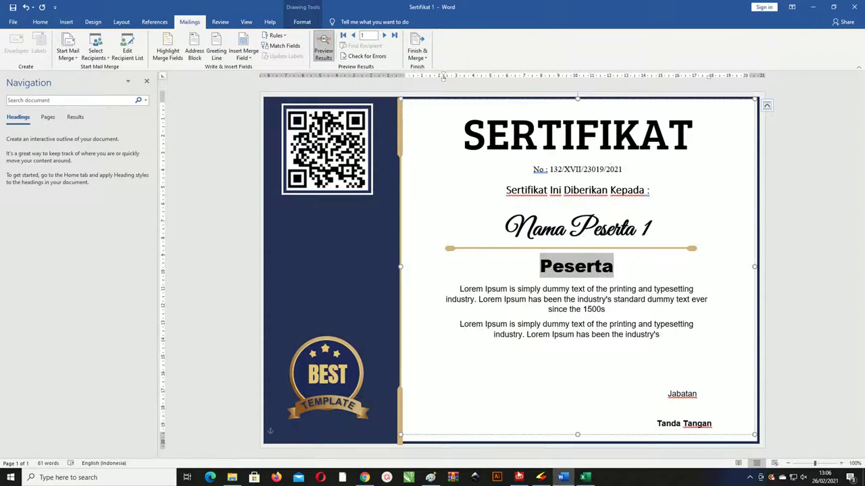
{"action": "left_click", "coordinate": [582, 478]}
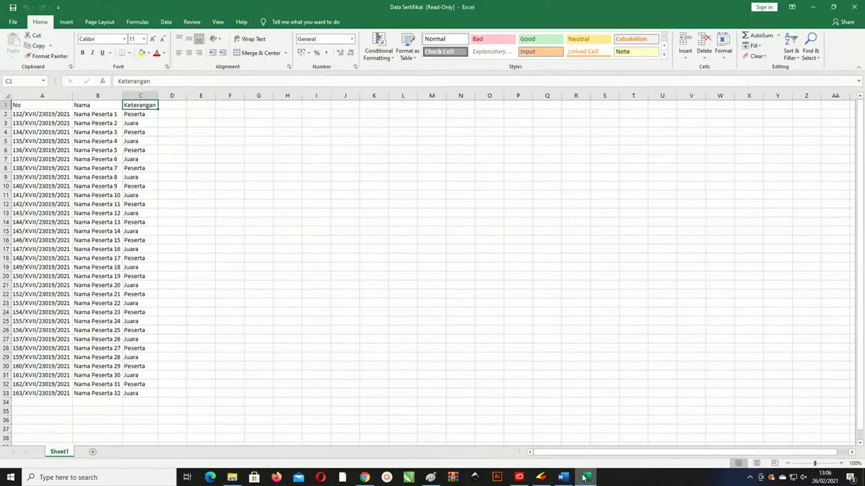
Compare participant 1's number in cell A2 with the preview, ending on Word's record 1 preview
{"action": "left_click", "coordinate": [41, 115]}
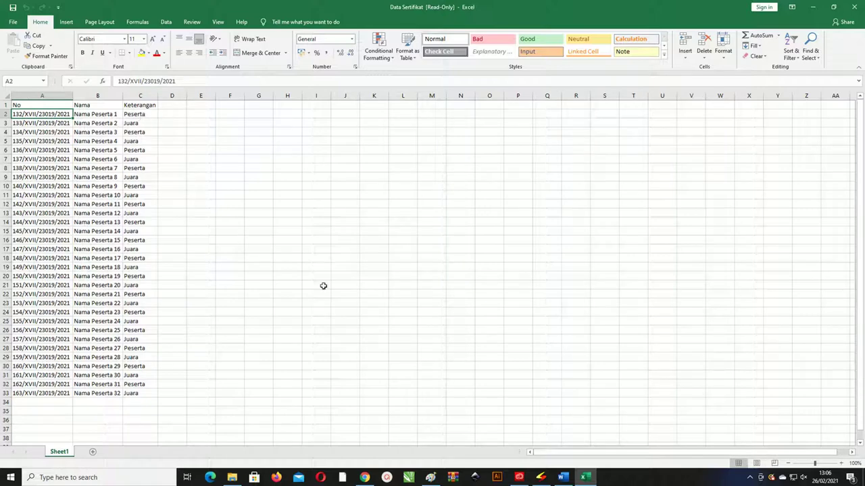
{"action": "left_click", "coordinate": [563, 476]}
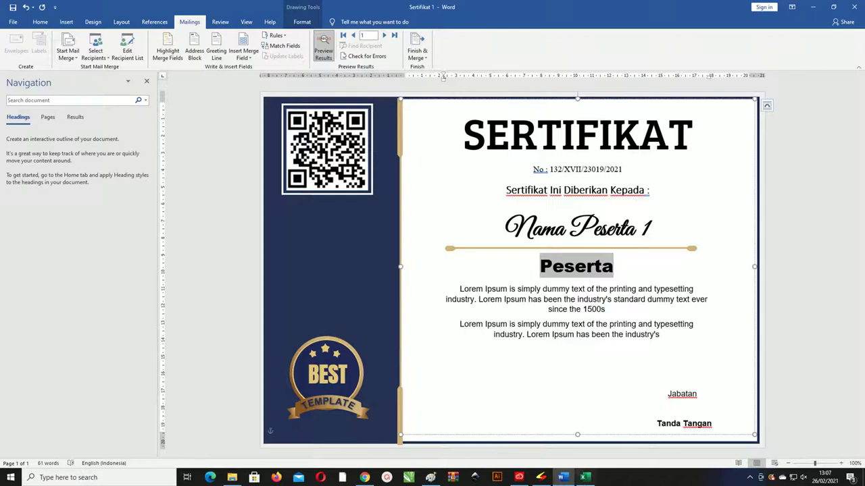
{"action": "left_click", "coordinate": [585, 477]}
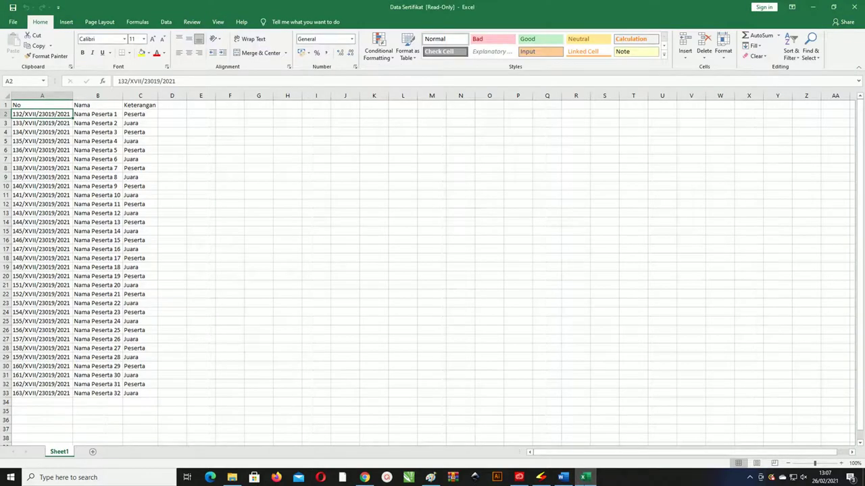
{"action": "left_click", "coordinate": [563, 476]}
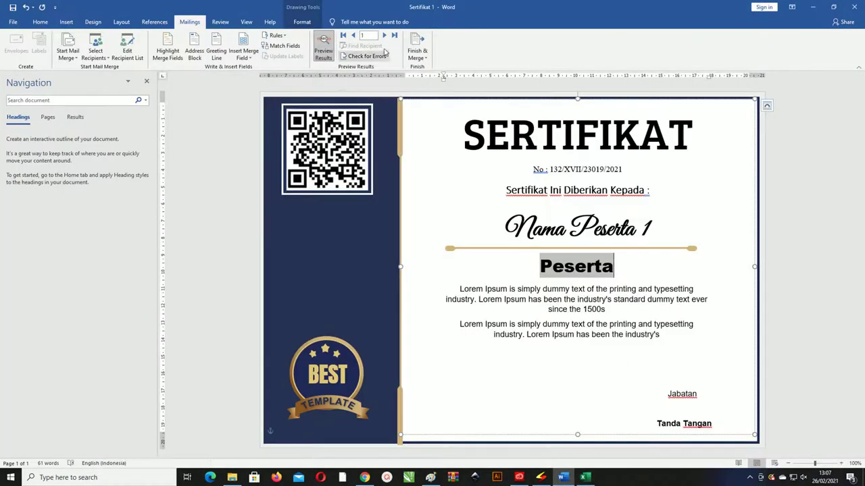
Step the preview through the participants to record 10, Nama Peserta 10, Juara
{"action": "left_click", "coordinate": [384, 35]}
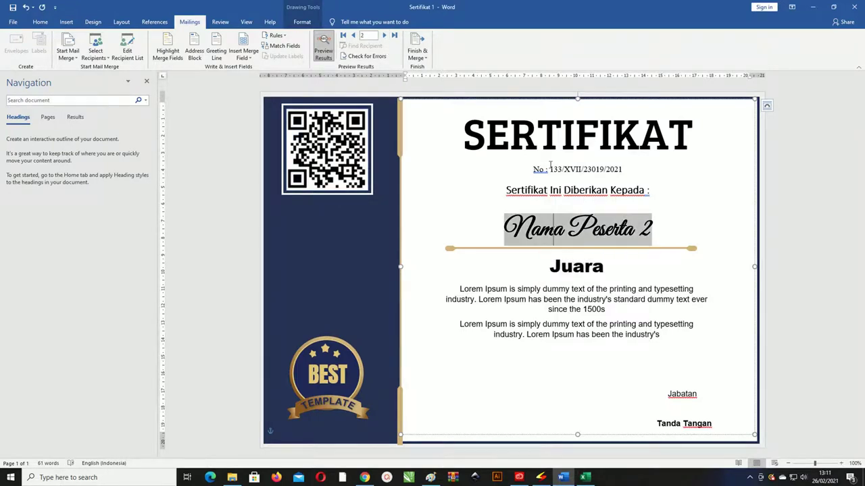
{"action": "left_click", "coordinate": [384, 36]}
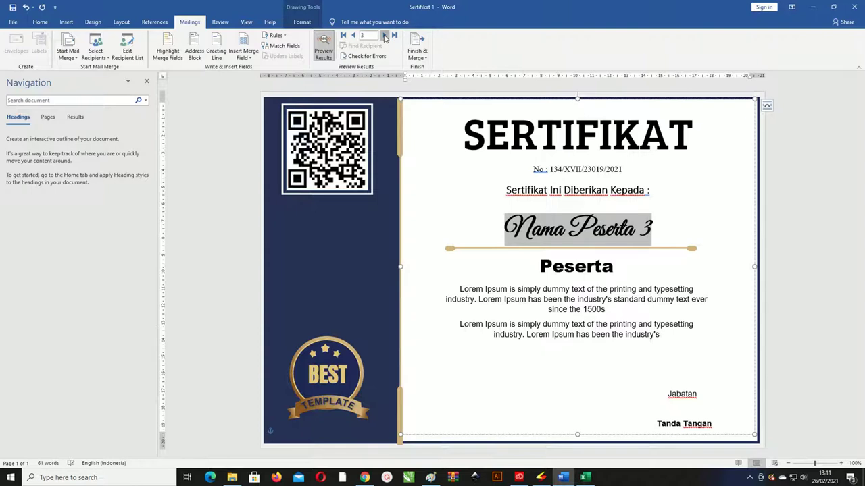
{"action": "left_click", "coordinate": [384, 36]}
{"action": "left_click", "coordinate": [384, 36]}
{"action": "left_click", "coordinate": [384, 36]}
{"action": "left_click", "coordinate": [385, 36]}
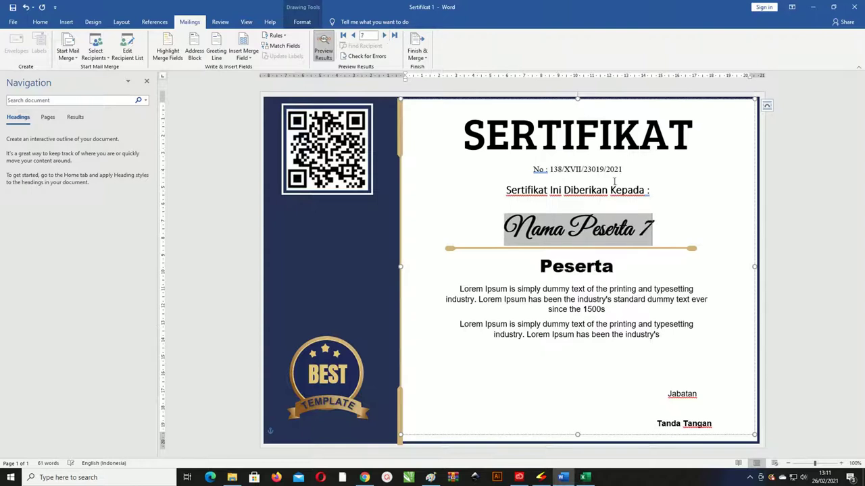
{"action": "left_click", "coordinate": [384, 35]}
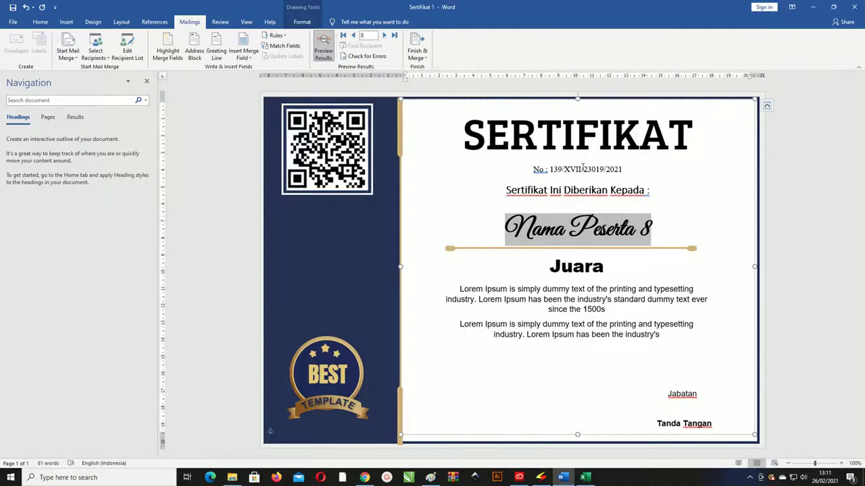
{"action": "left_click", "coordinate": [385, 36]}
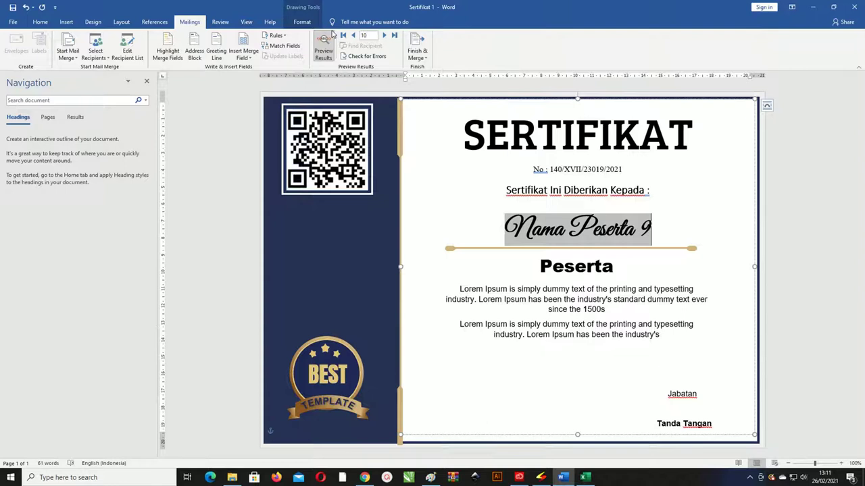
{"action": "key", "text": "Return"}
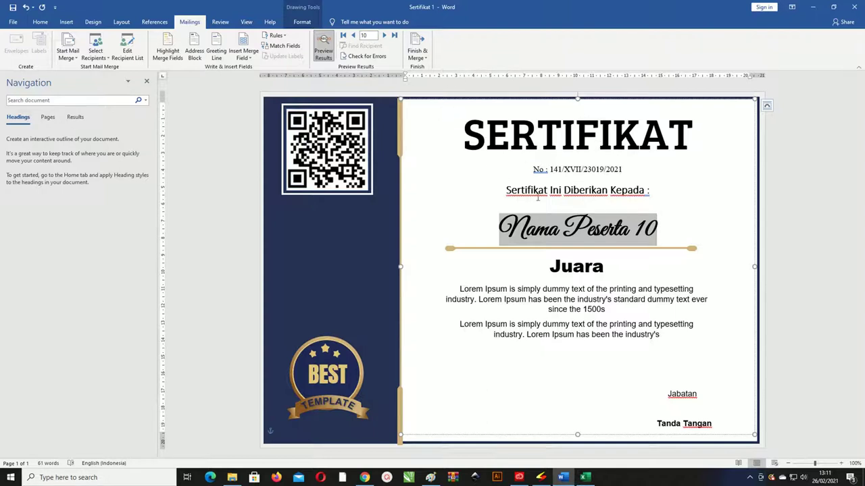
Select the word Peserta in the previewed name and open the Finish & Merge options
{"action": "left_click", "coordinate": [558, 217]}
{"action": "double_click", "coordinate": [581, 234]}
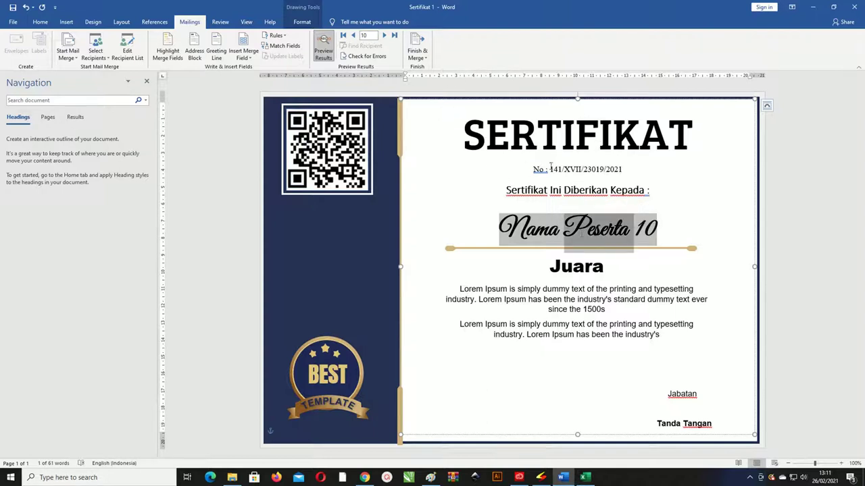
{"action": "left_click", "coordinate": [421, 58]}
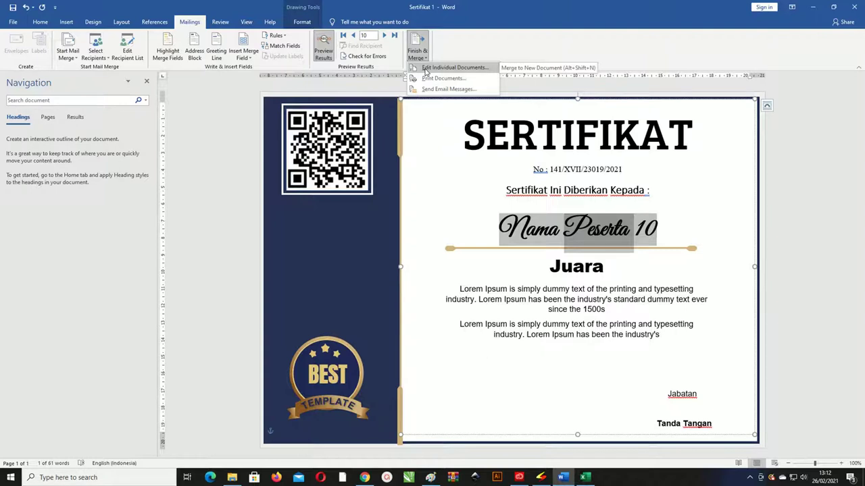
Choose to merge into a new document with a record range starting at 1
{"action": "left_click", "coordinate": [425, 69]}
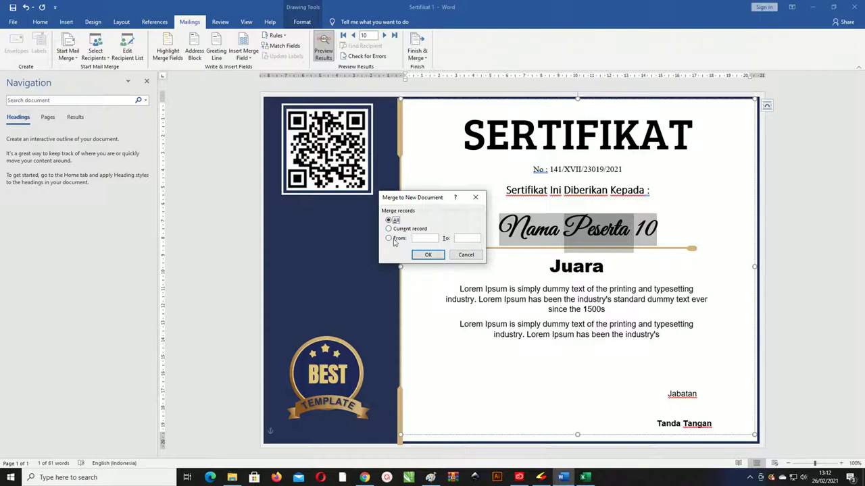
{"action": "left_click", "coordinate": [393, 241]}
{"action": "type", "text": "1"}
Check participant rows 10 and 11 in Excel, then merge records 1 to 11
{"action": "left_click", "coordinate": [585, 477]}
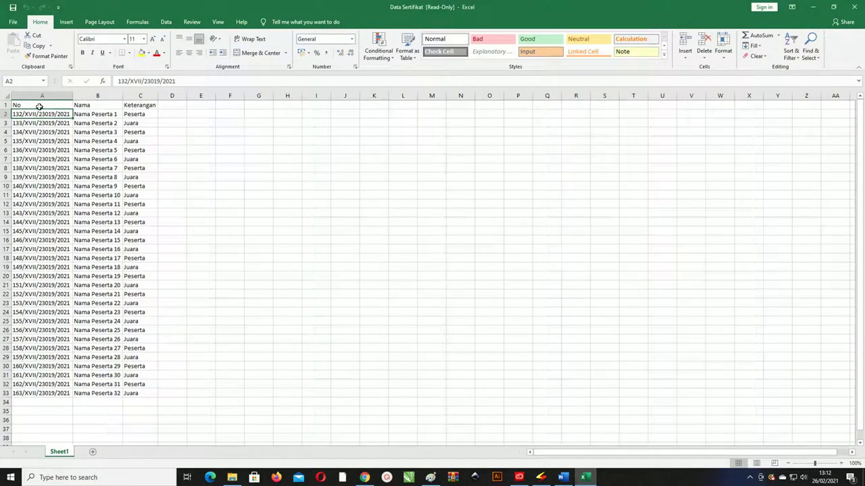
{"action": "left_click", "coordinate": [40, 108]}
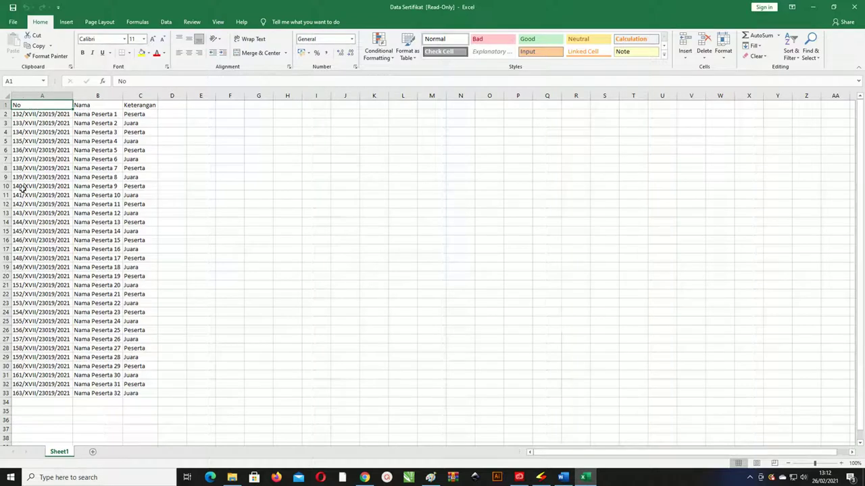
{"action": "left_click", "coordinate": [116, 188]}
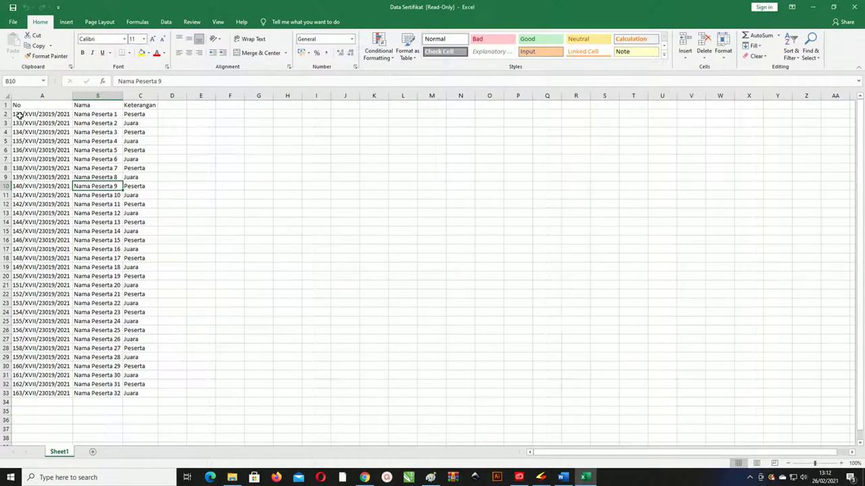
{"action": "left_click", "coordinate": [20, 115]}
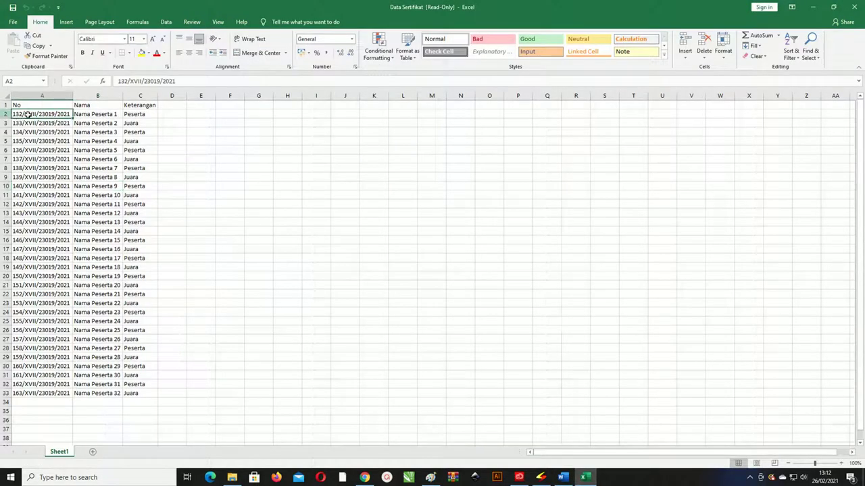
{"action": "left_click", "coordinate": [117, 196]}
{"action": "left_click_drag", "start_coordinate": [115, 115], "coordinate": [145, 195]}
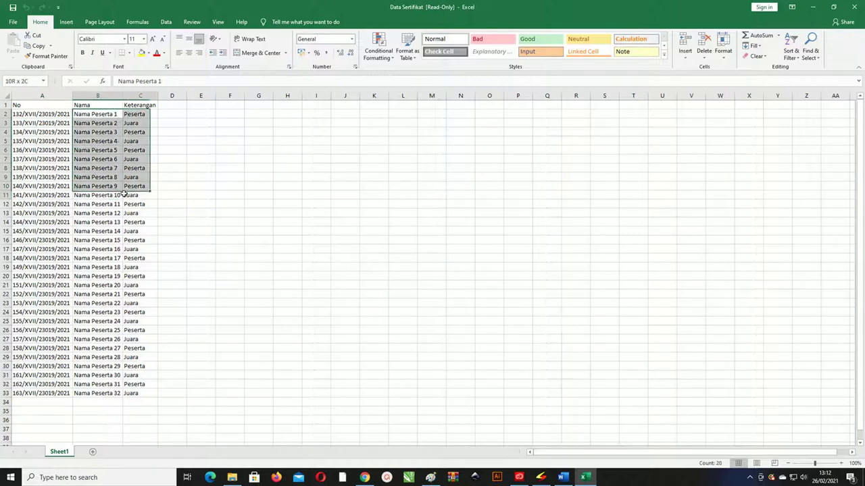
{"action": "left_click", "coordinate": [5, 104]}
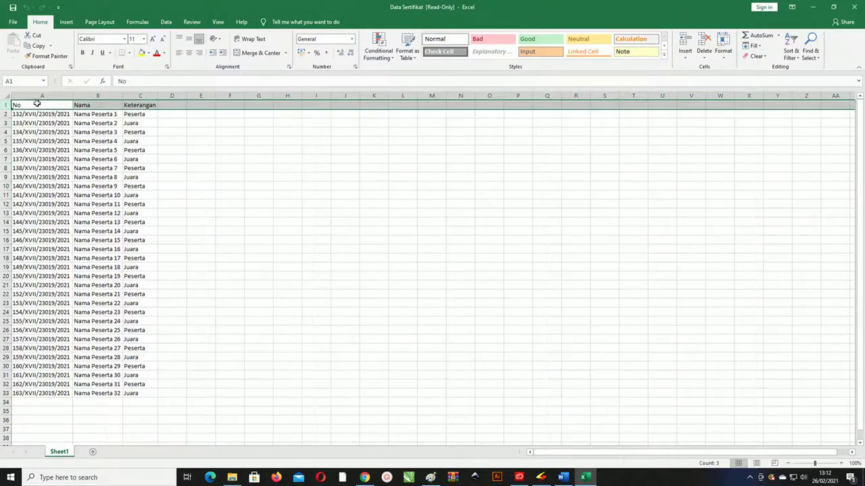
{"action": "key", "text": "alt+Tab"}
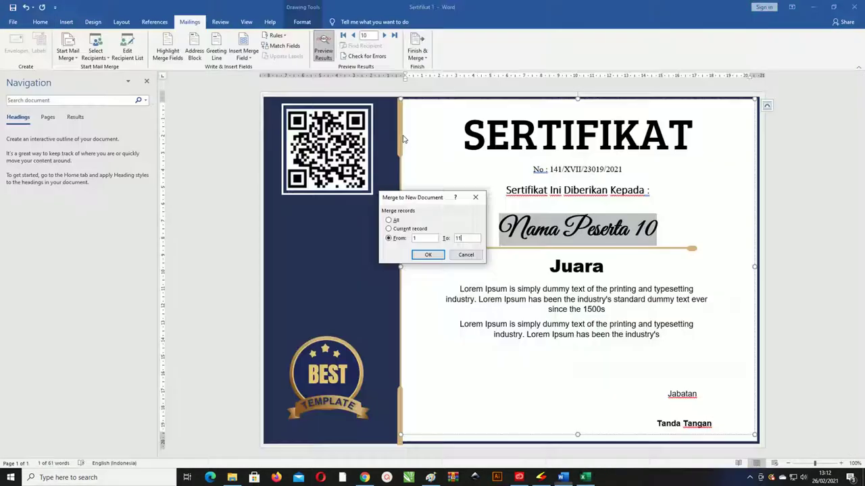
{"action": "left_click", "coordinate": [435, 255]}
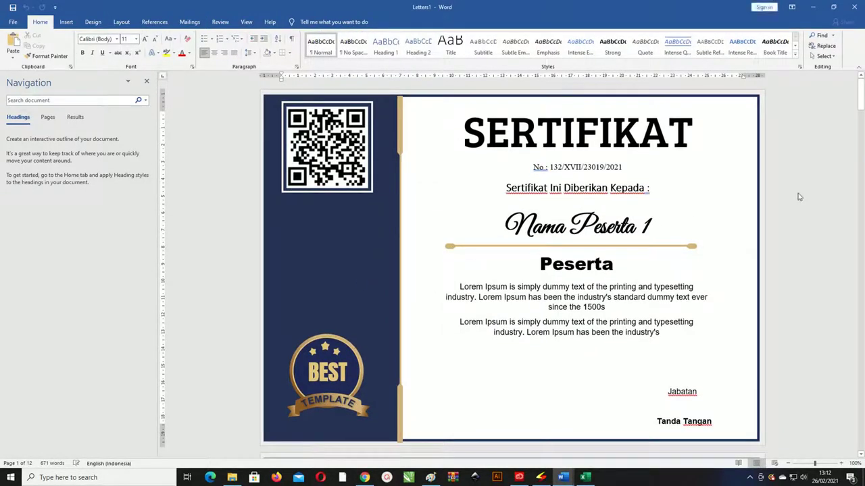
Scroll through Letters1 to review the certificates from Nama Peserta 1 to Nama Peserta 11
{"action": "left_click_drag", "start_coordinate": [637, 224], "coordinate": [660, 226]}
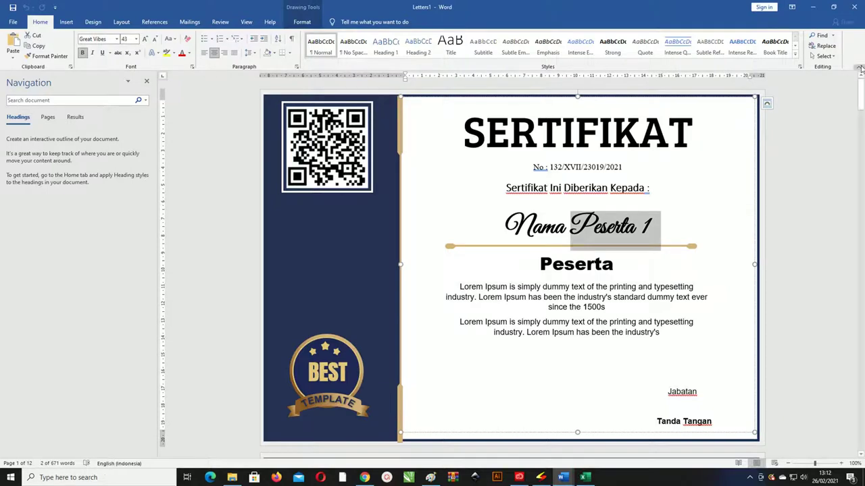
{"action": "left_click_drag", "start_coordinate": [861, 98], "coordinate": [861, 165]}
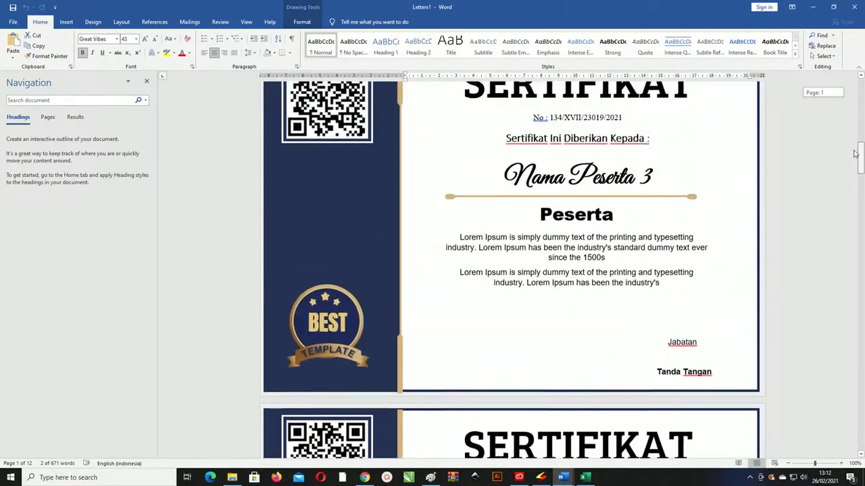
{"action": "mouse_move", "coordinate": [861, 164]}
{"action": "left_mouse_down"}
{"action": "mouse_move", "coordinate": [860, 157]}
{"action": "mouse_move", "coordinate": [860, 395]}
{"action": "mouse_move", "coordinate": [826, 55]}
{"action": "left_mouse_up"}
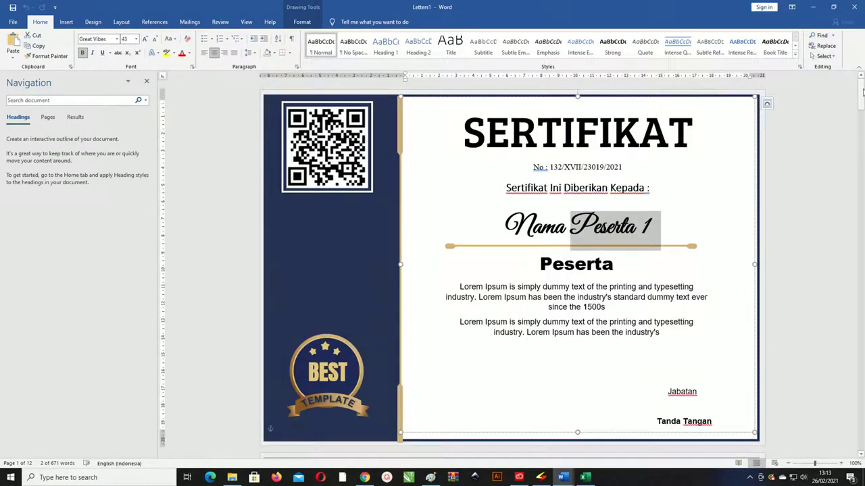
{"action": "scroll", "coordinate": [861, 123], "scroll_direction": "down", "scroll_amount": 1}
{"action": "mouse_move", "coordinate": [862, 123]}
{"action": "left_mouse_down"}
{"action": "mouse_move", "coordinate": [860, 430]}
{"action": "mouse_move", "coordinate": [844, 408]}
{"action": "left_mouse_up"}
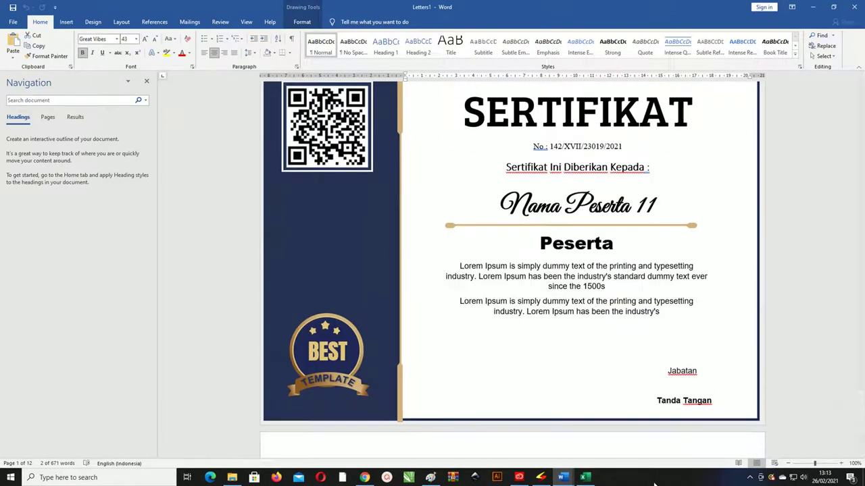
Select the header and first participant rows in Data Sertifikat, then bring Letters1 forward
{"action": "left_click", "coordinate": [590, 479]}
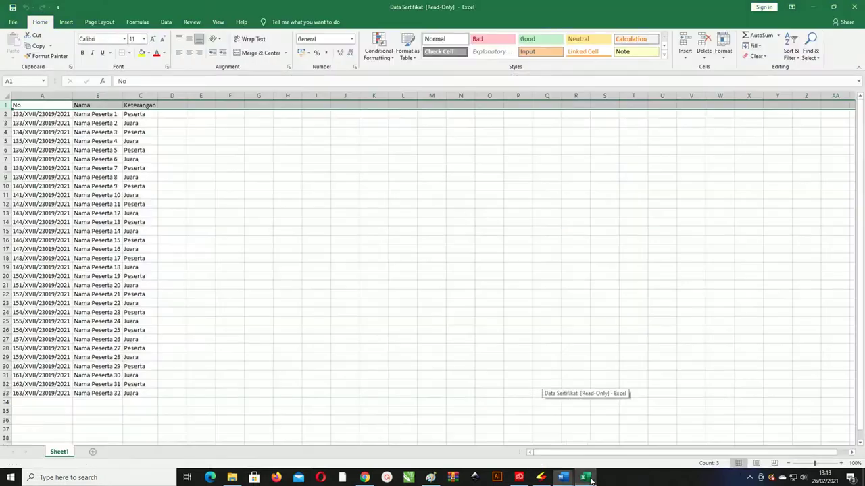
{"action": "left_click", "coordinate": [42, 141]}
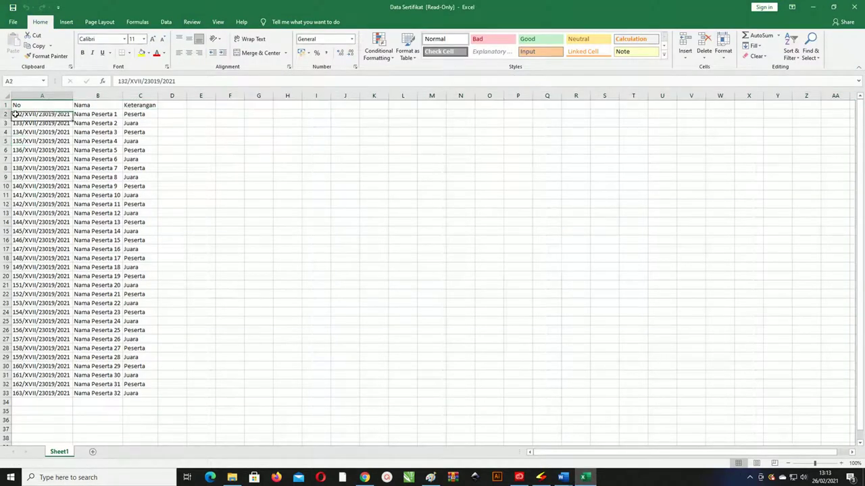
{"action": "left_click_drag", "start_coordinate": [20, 114], "coordinate": [140, 114]}
{"action": "left_click_drag", "start_coordinate": [17, 104], "coordinate": [150, 104]}
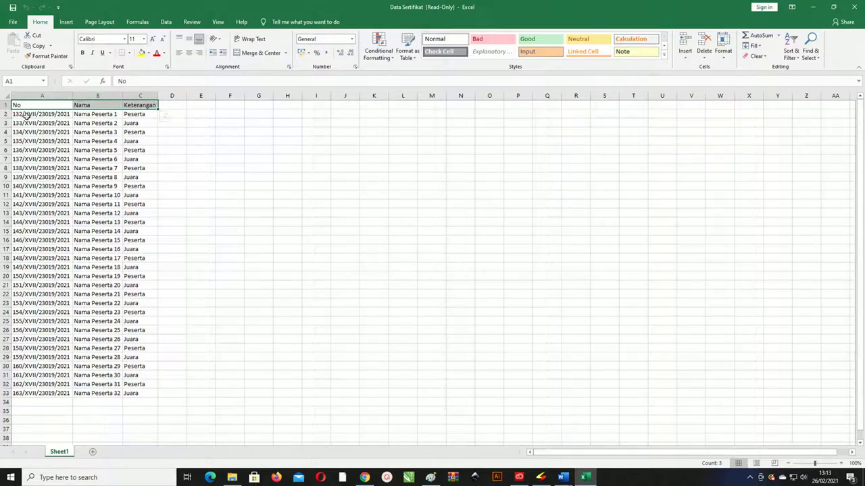
{"action": "left_click_drag", "start_coordinate": [27, 114], "coordinate": [138, 114]}
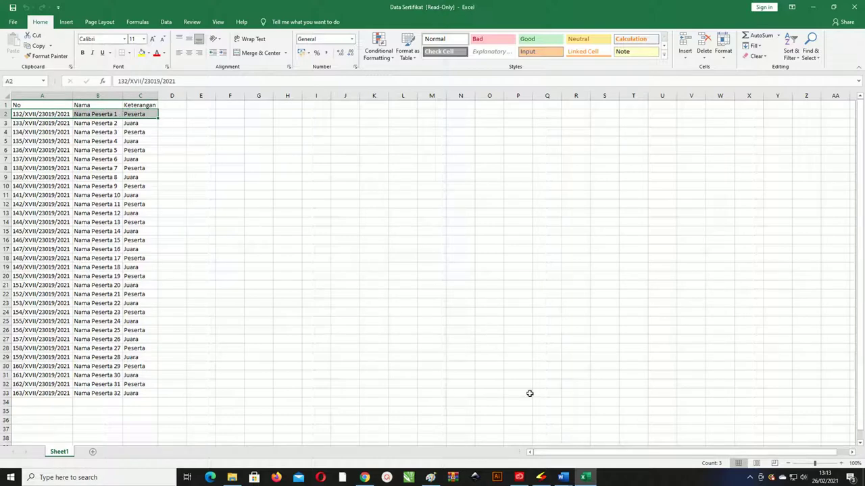
{"action": "left_click", "coordinate": [563, 477]}
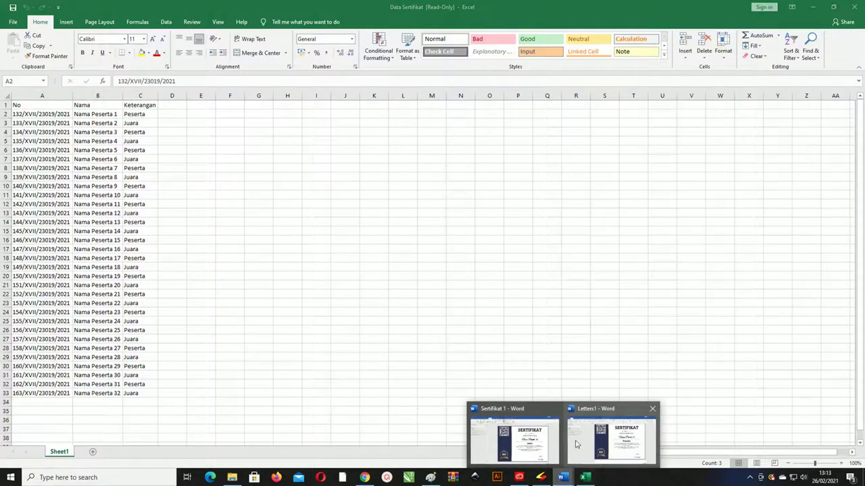
{"action": "left_click", "coordinate": [570, 477]}
{"action": "mouse_move", "coordinate": [571, 477]}
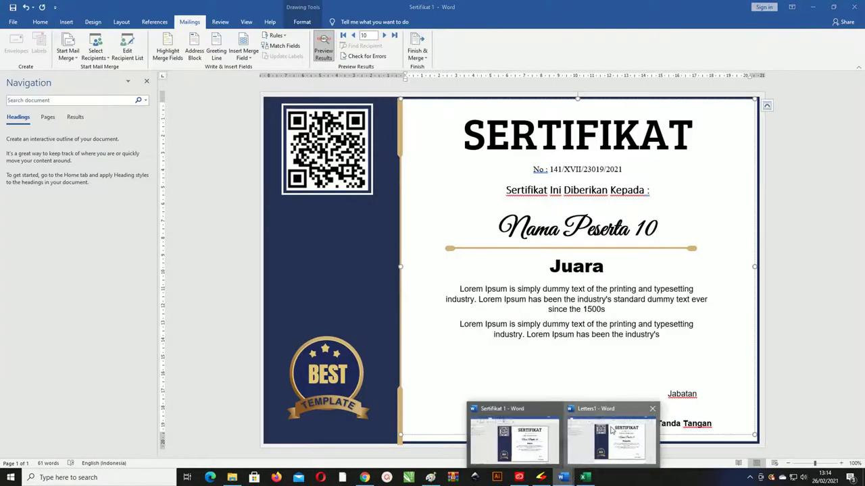
{"action": "left_click", "coordinate": [610, 428]}
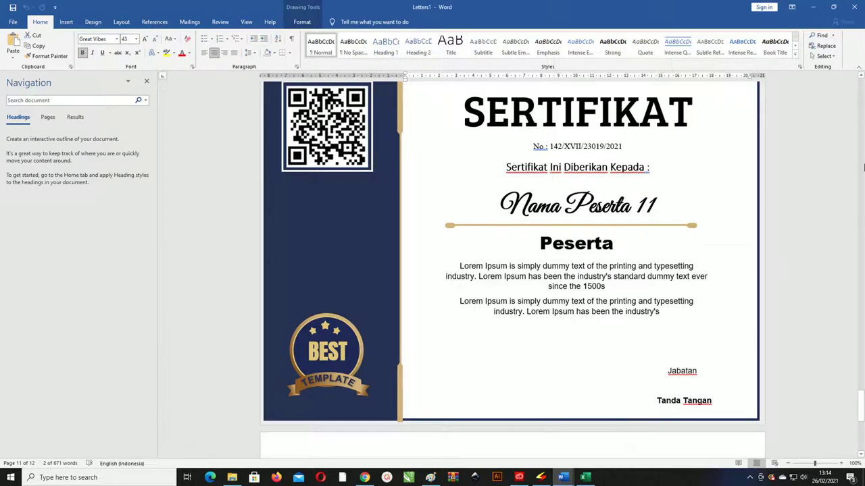
Reselect the header and first participant rows, then scroll Letters1 back to the first certificate
{"action": "left_click", "coordinate": [585, 477]}
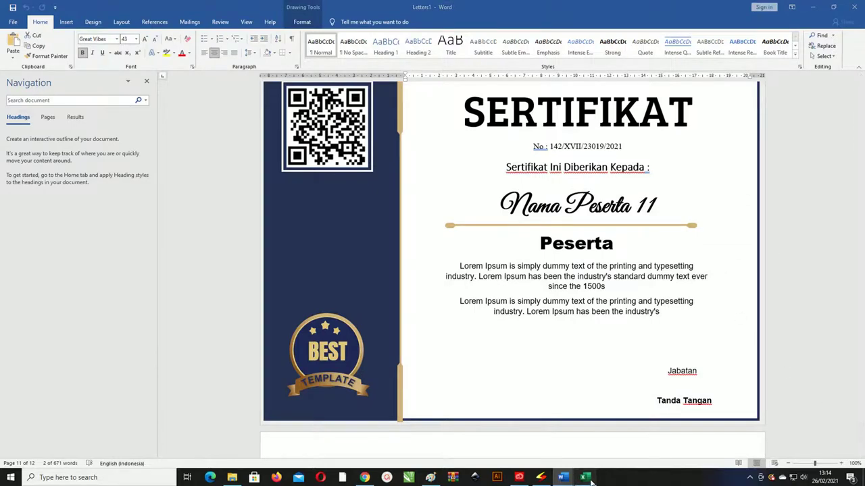
{"action": "left_click", "coordinate": [32, 123]}
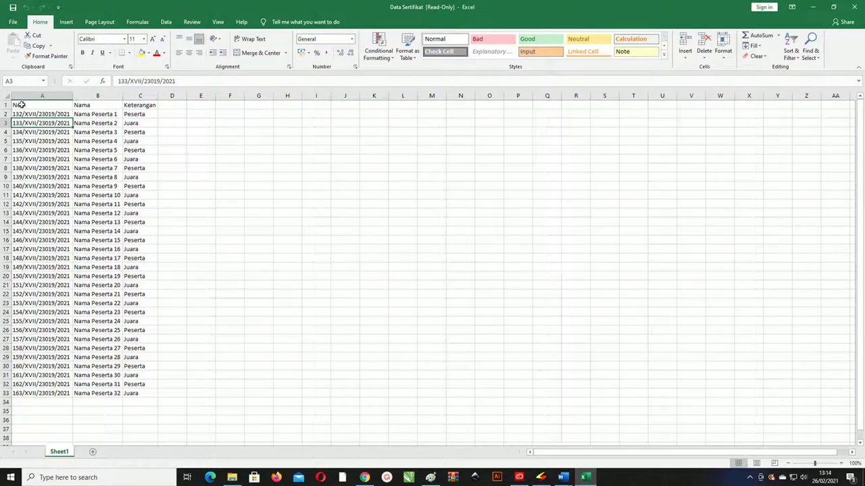
{"action": "left_click_drag", "start_coordinate": [20, 105], "coordinate": [148, 108]}
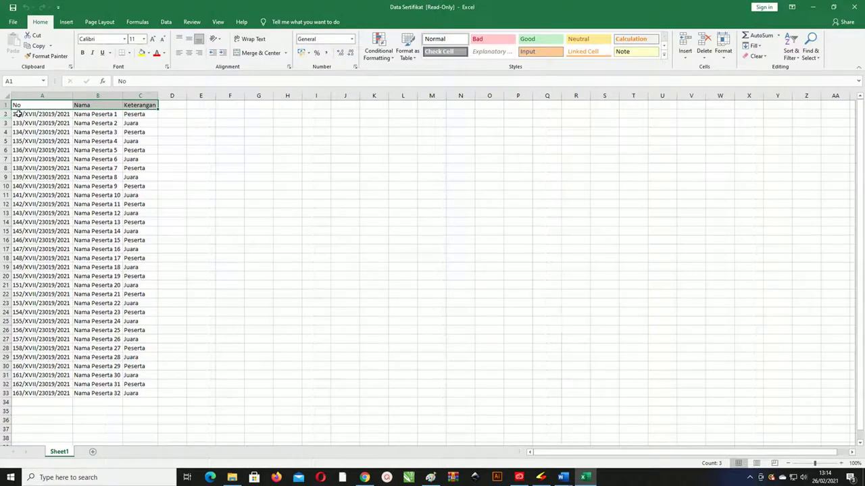
{"action": "left_click_drag", "start_coordinate": [18, 114], "coordinate": [132, 114]}
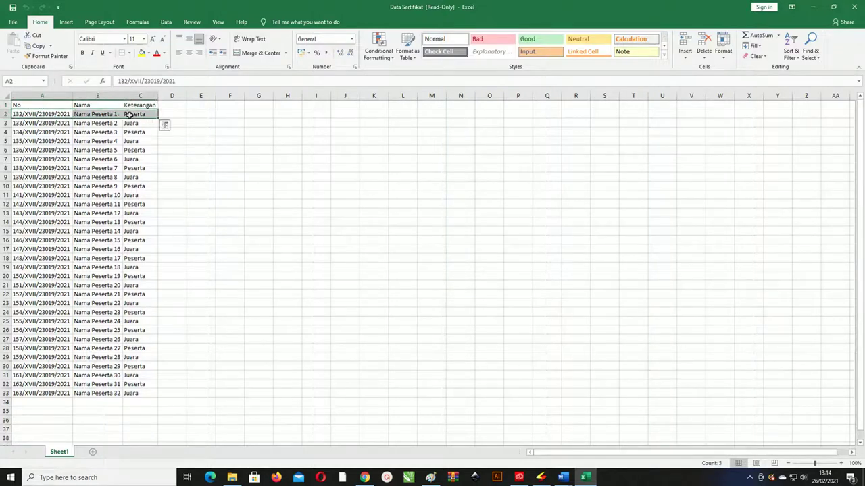
{"action": "left_click", "coordinate": [16, 106]}
{"action": "left_click_drag", "start_coordinate": [82, 102], "coordinate": [141, 102]}
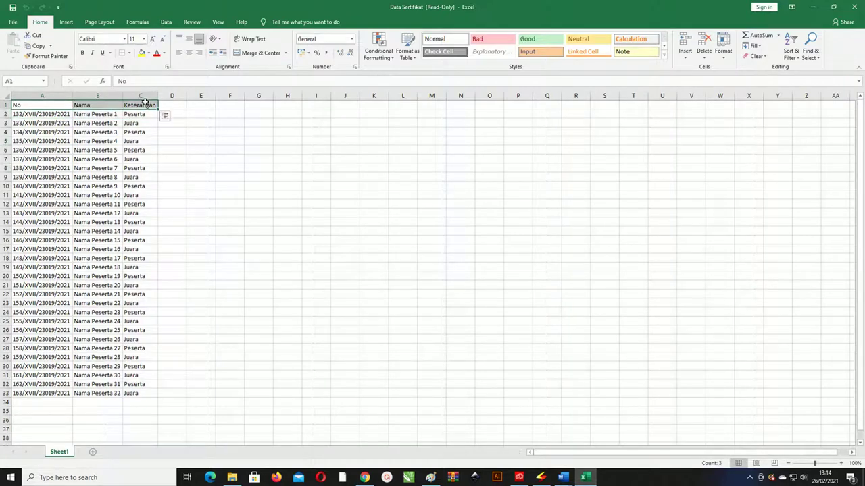
{"action": "left_click", "coordinate": [583, 479]}
{"action": "scroll", "coordinate": [863, 254], "scroll_direction": "up", "scroll_amount": 3}
{"action": "scroll", "coordinate": [863, 254], "scroll_direction": "up", "scroll_amount": 3}
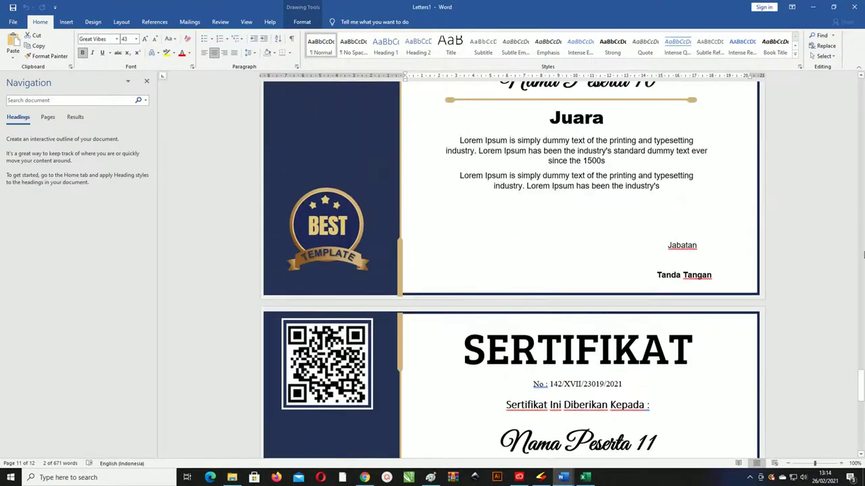
{"action": "mouse_move", "coordinate": [861, 387]}
{"action": "left_mouse_down"}
{"action": "mouse_move", "coordinate": [849, 370]}
{"action": "mouse_move", "coordinate": [815, 230]}
{"action": "mouse_move", "coordinate": [801, 70]}
{"action": "mouse_move", "coordinate": [773, 70]}
{"action": "left_mouse_up"}
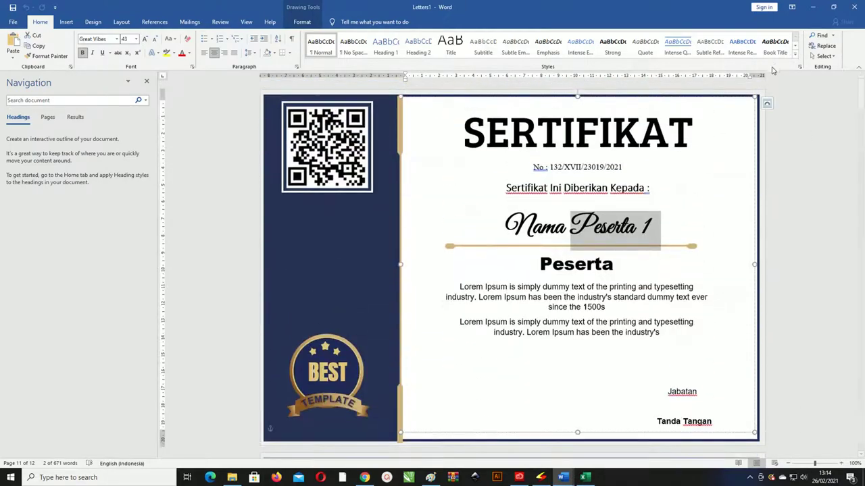
Close Letters1 without saving, then close Sertifikat 1 and save its changes
{"action": "left_click", "coordinate": [853, 7]}
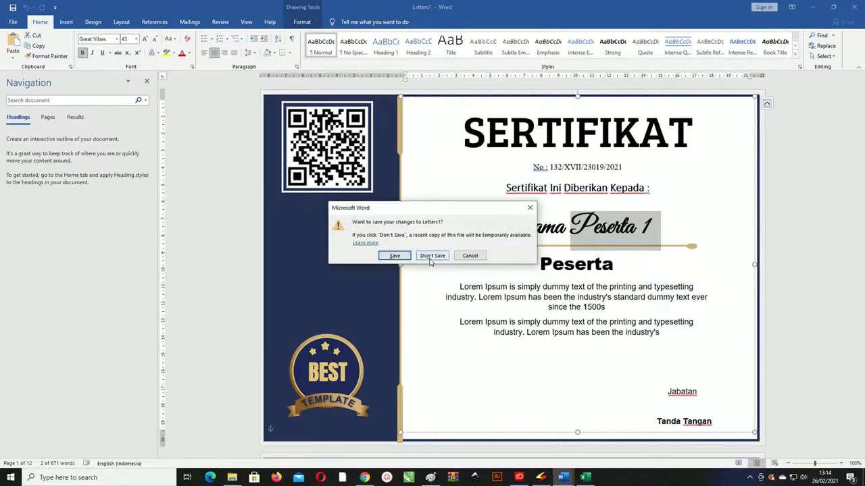
{"action": "left_click", "coordinate": [430, 260]}
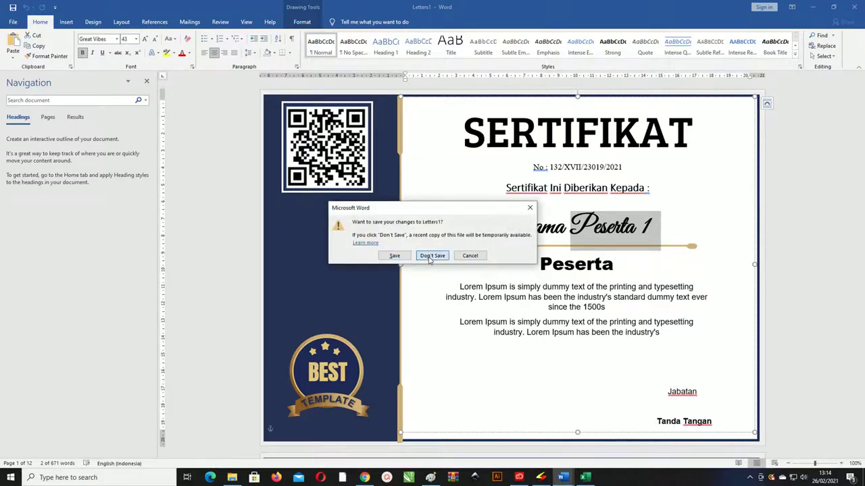
{"action": "left_click", "coordinate": [860, 5]}
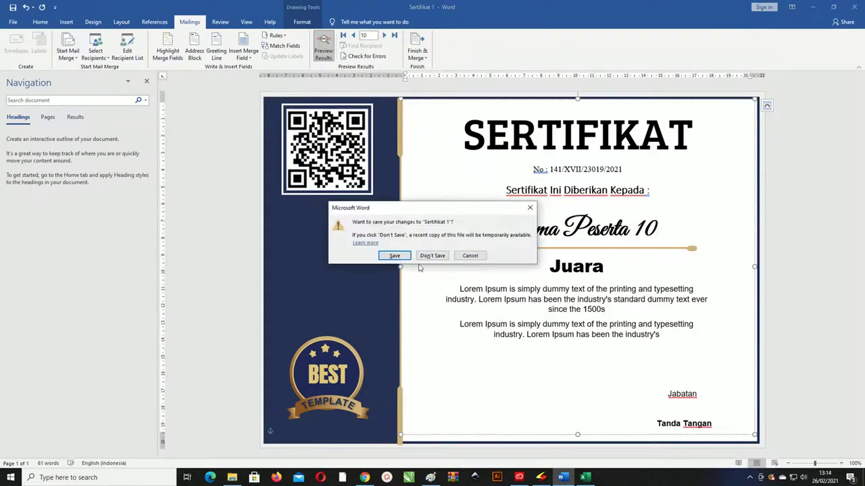
{"action": "left_click", "coordinate": [396, 257]}
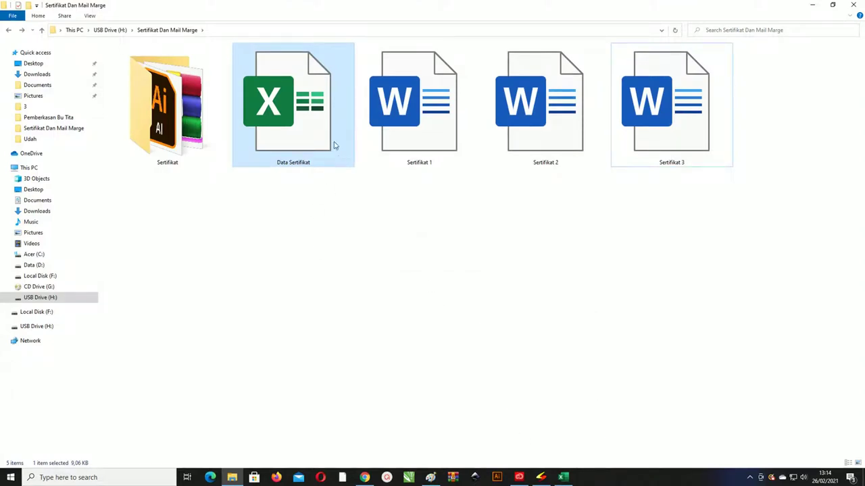
Close the open workbook, reopen Data Sertifikat in Excel and check cells C2 and B2
{"action": "left_click", "coordinate": [562, 476]}
{"action": "key", "text": "alt+F4"}
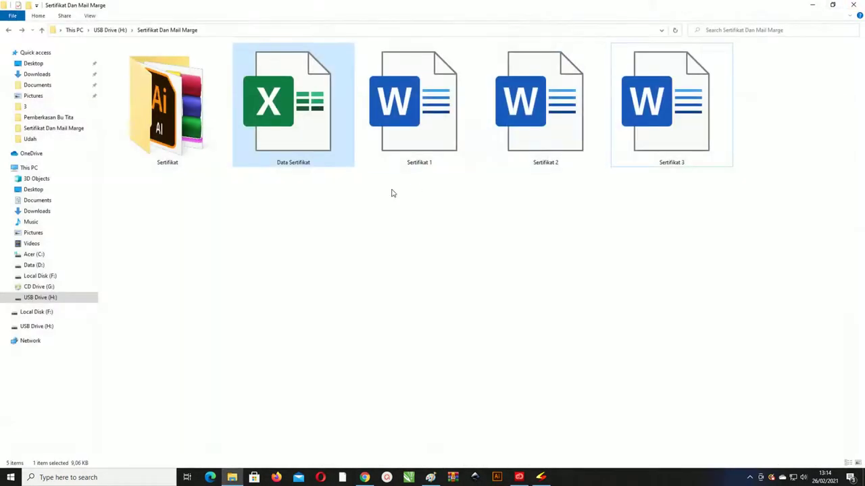
{"action": "double_click", "coordinate": [305, 112]}
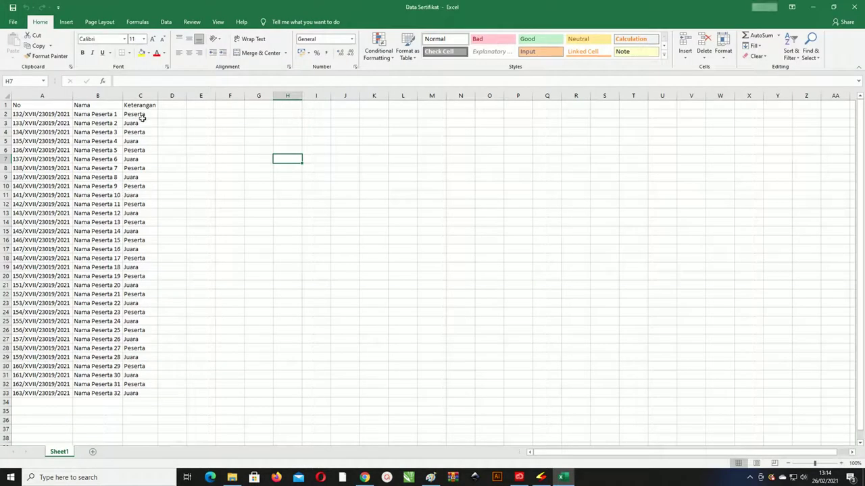
{"action": "left_click", "coordinate": [141, 115]}
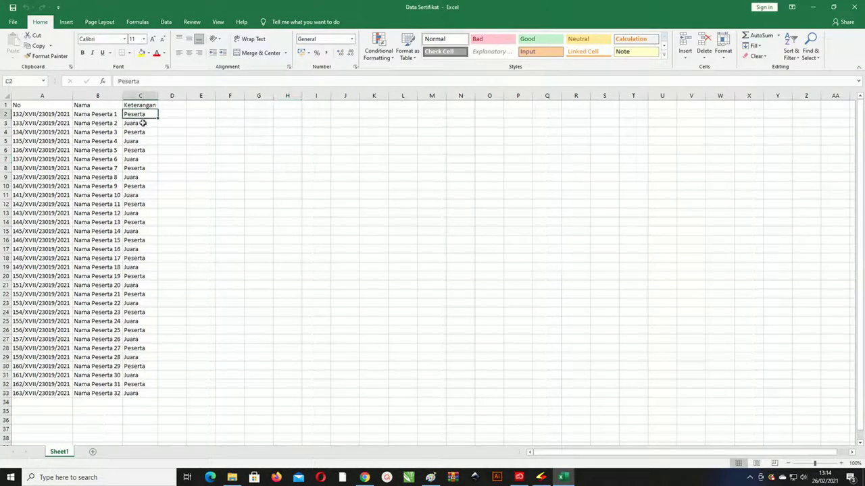
{"action": "left_click", "coordinate": [84, 114]}
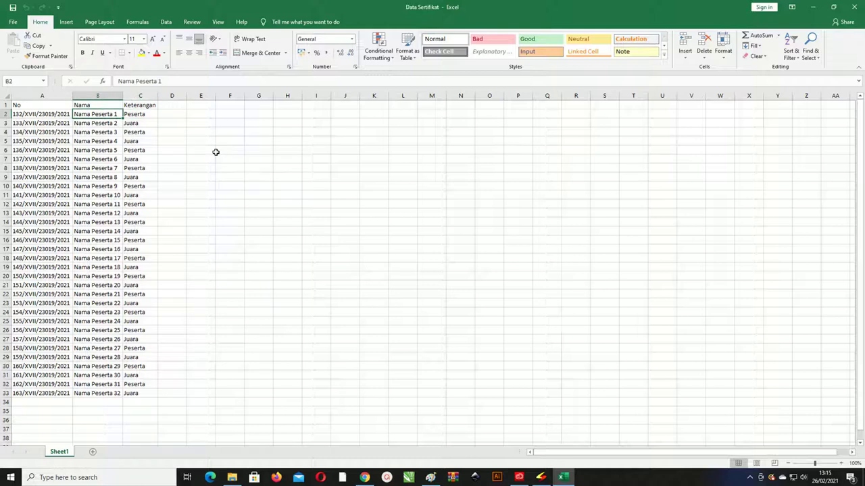
Use Ctrl+H to replace all 48 occurrences of Peserta with Murid across the sheet
{"action": "key", "text": "ctrl+h"}
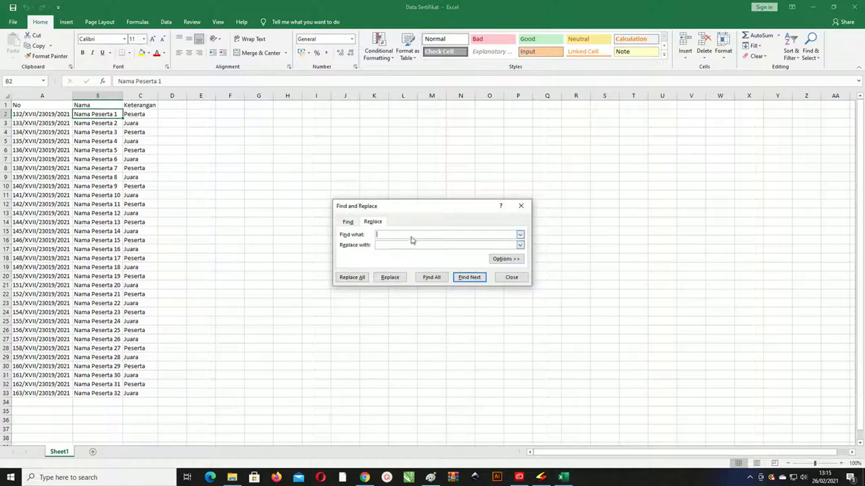
{"action": "type", "text": "Murid"}
{"action": "left_click", "coordinate": [356, 278]}
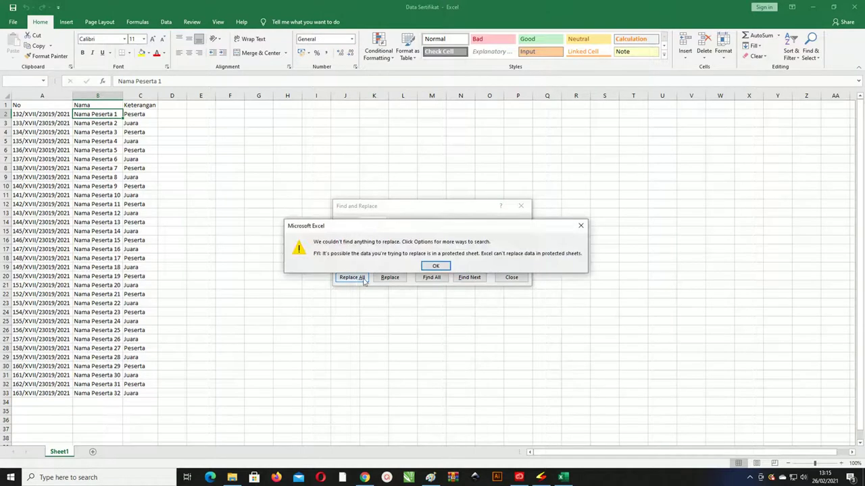
{"action": "left_click", "coordinate": [438, 266]}
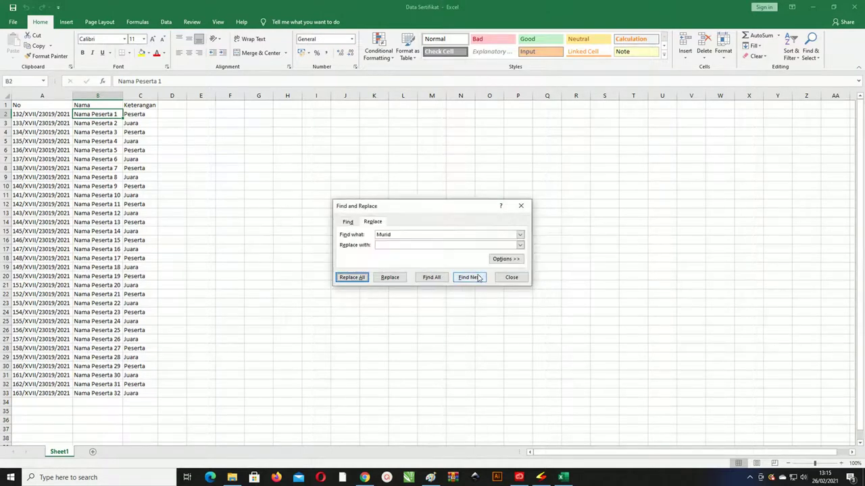
{"action": "left_click", "coordinate": [421, 237]}
{"action": "left_click_drag", "start_coordinate": [409, 237], "coordinate": [328, 227]}
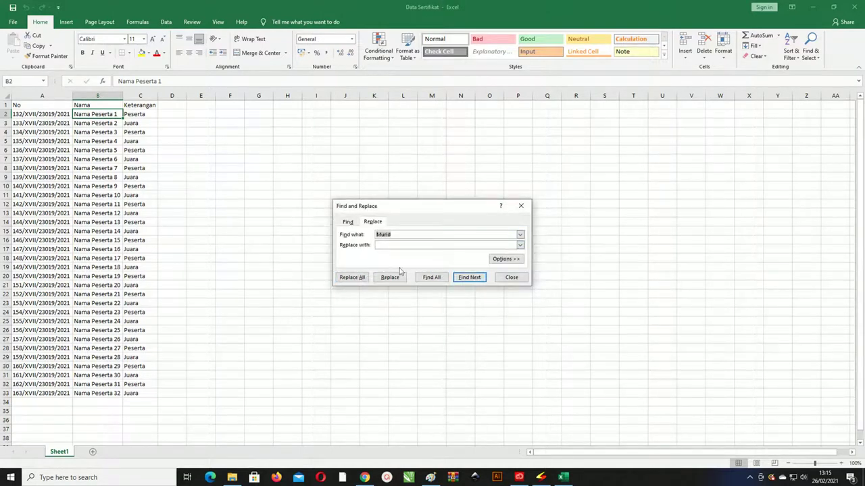
{"action": "key", "text": "BackSpace"}
{"action": "type", "text": "Peserta"}
{"action": "left_click", "coordinate": [352, 278]}
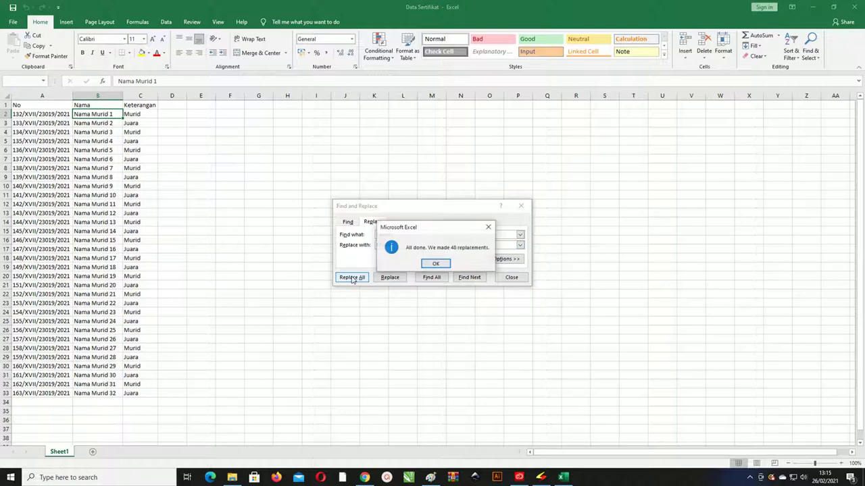
{"action": "left_click", "coordinate": [435, 265]}
{"action": "left_click", "coordinate": [507, 278]}
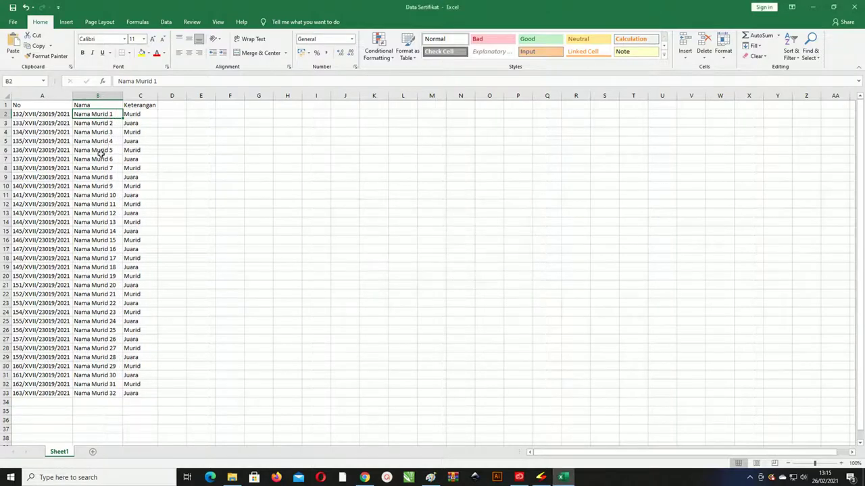
Enter Peserta Ke-1 in C2, fill it down to C33 as Ke-32, and autofit column C
{"action": "left_click", "coordinate": [143, 115]}
{"action": "type", "text": "Peserta"}
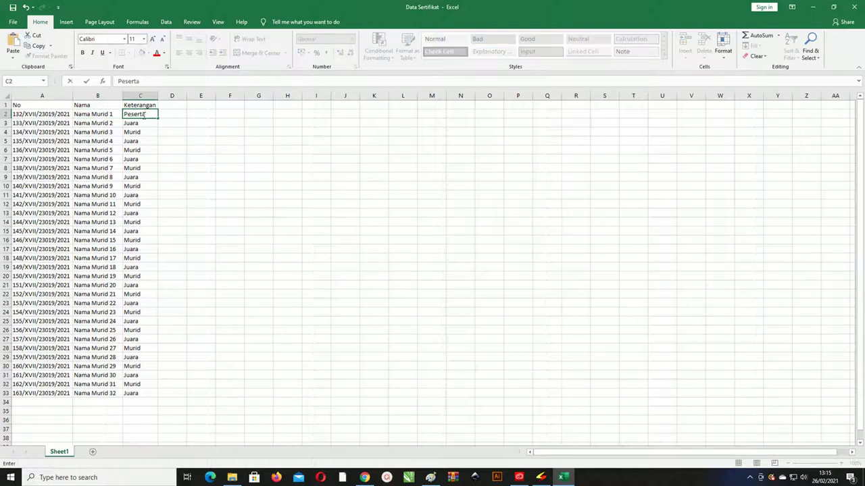
{"action": "left_click", "coordinate": [168, 121]}
{"action": "left_click", "coordinate": [145, 115]}
{"action": "double_click", "coordinate": [152, 116]}
{"action": "left_click", "coordinate": [173, 138]}
{"action": "left_click", "coordinate": [147, 115]}
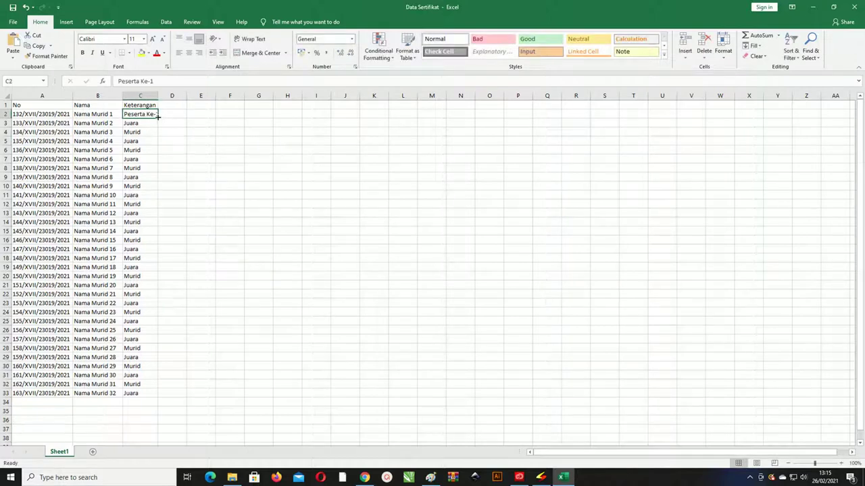
{"action": "left_click_drag", "start_coordinate": [157, 116], "coordinate": [159, 400]}
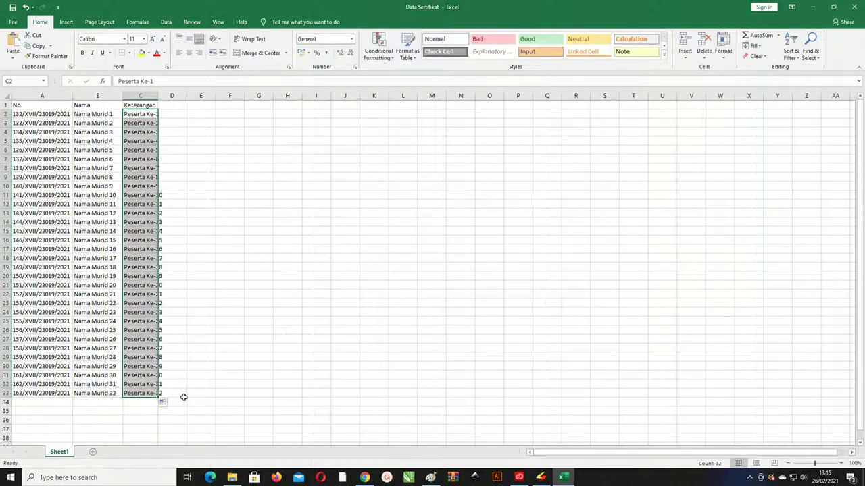
{"action": "double_click", "coordinate": [158, 95]}
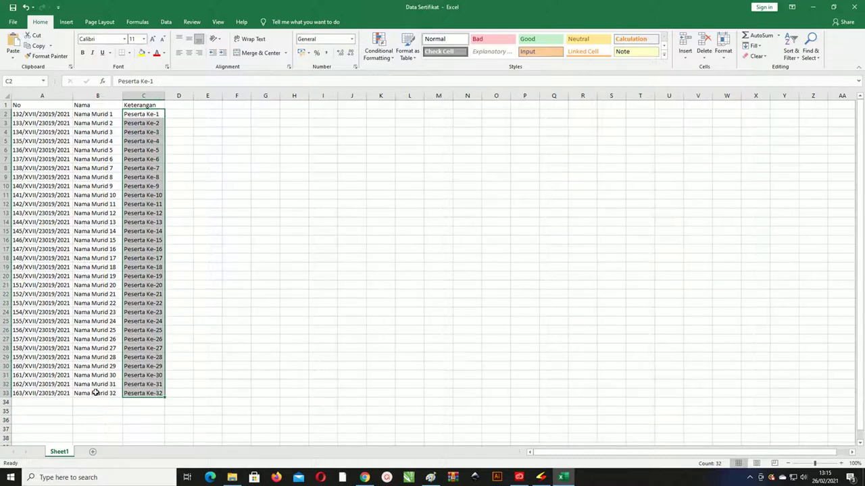
Save and close the workbook, then open the Sertifikat 1 template
{"action": "left_click", "coordinate": [11, 7]}
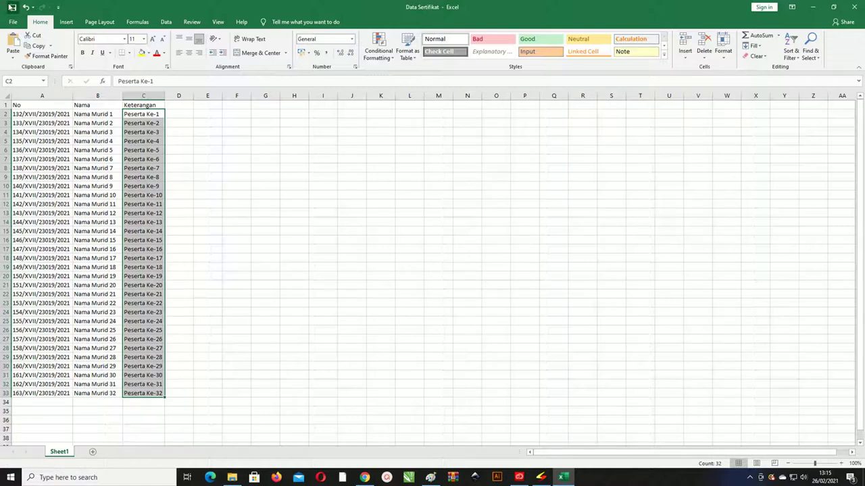
{"action": "left_click", "coordinate": [855, 7]}
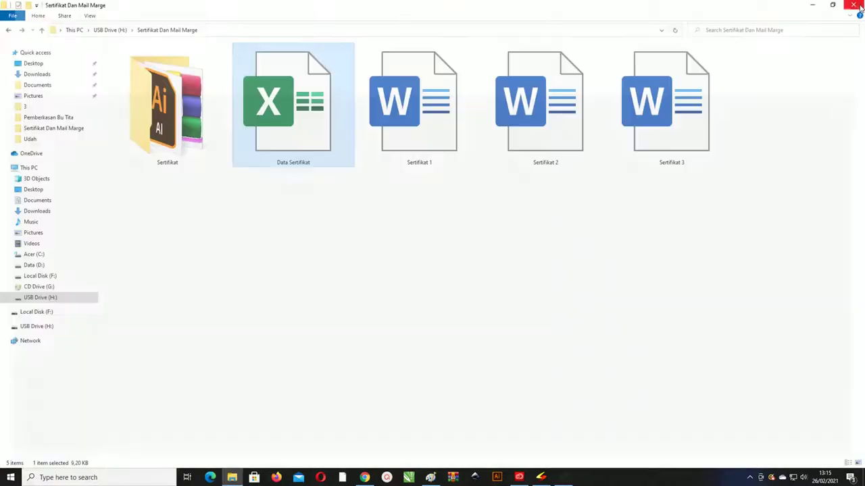
{"action": "double_click", "coordinate": [435, 100]}
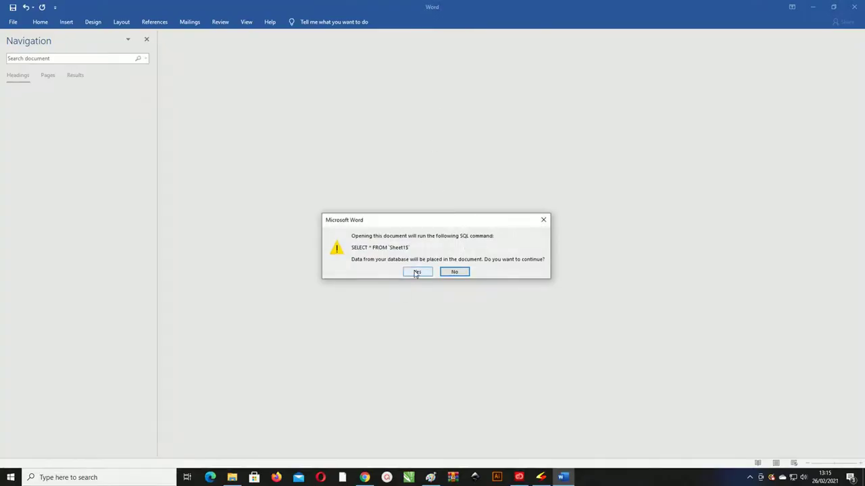
Accept the SELECT * FROM 'Sheet1$' data prompt and jump the merge preview to record 1
{"action": "left_click", "coordinate": [416, 272]}
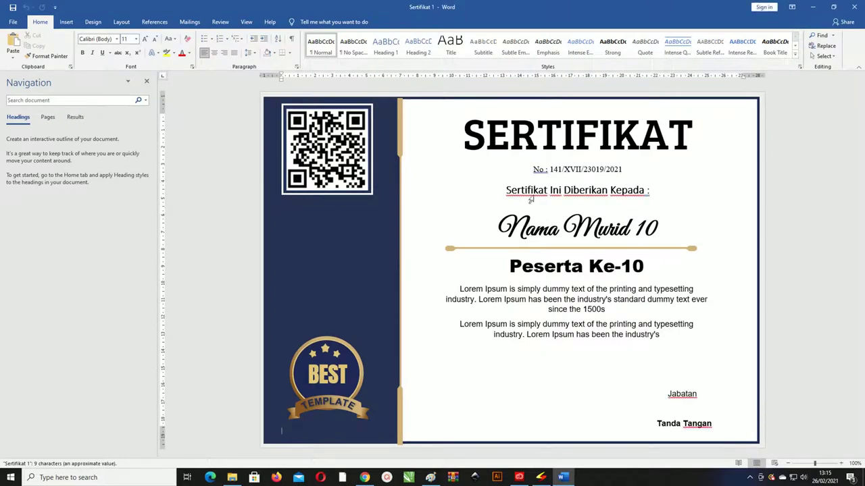
{"action": "left_click", "coordinate": [189, 23]}
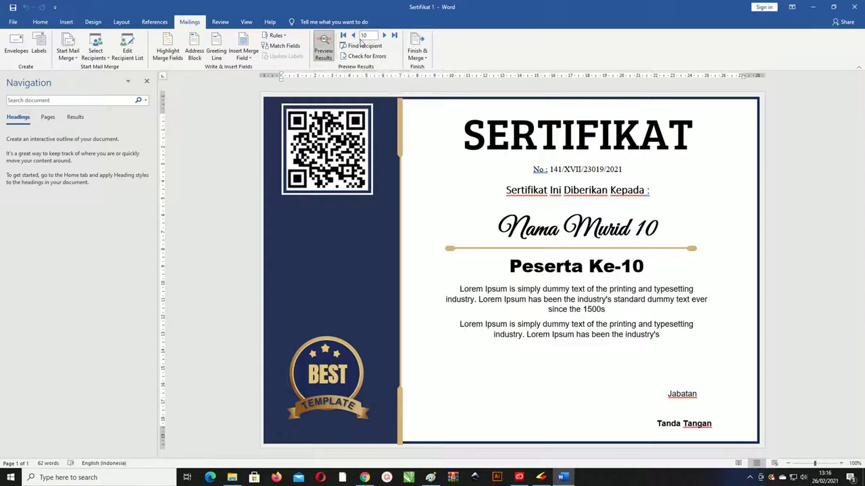
{"action": "key", "text": "BackSpace"}
{"action": "key", "text": "Return"}
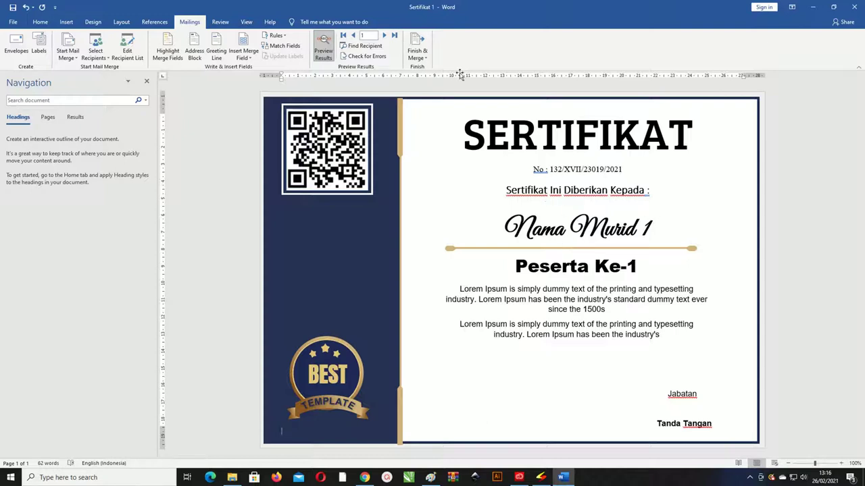
Advance the preview to record 17, showing Nama Murid 17, Peserta Ke-17
{"action": "left_click", "coordinate": [385, 35]}
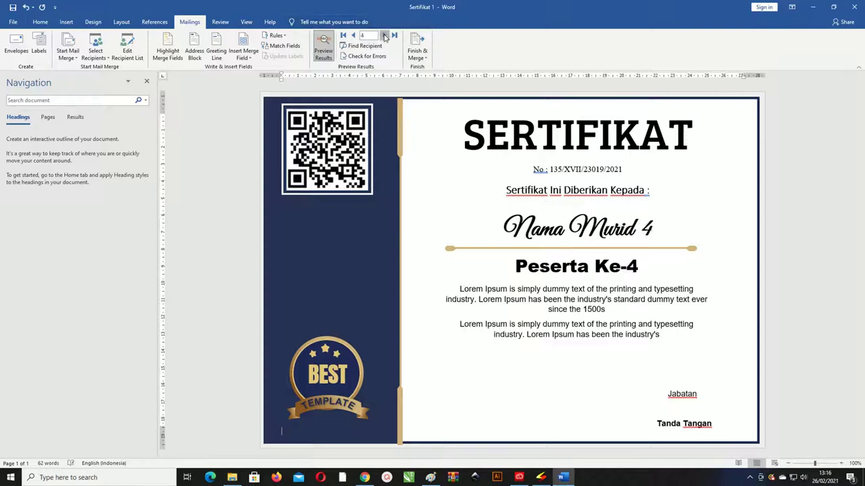
{"action": "left_click", "coordinate": [385, 35]}
{"action": "left_click", "coordinate": [384, 36]}
{"action": "double_click", "coordinate": [384, 36]}
{"action": "triple_click", "coordinate": [384, 35]}
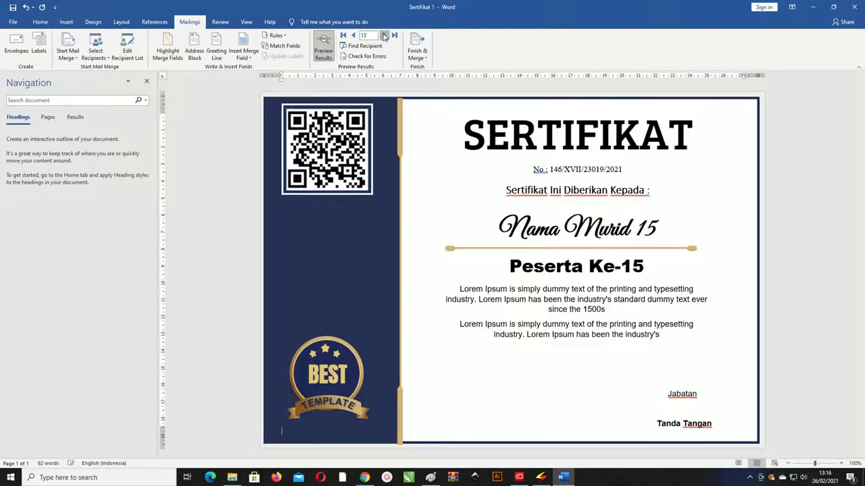
{"action": "double_click", "coordinate": [384, 36]}
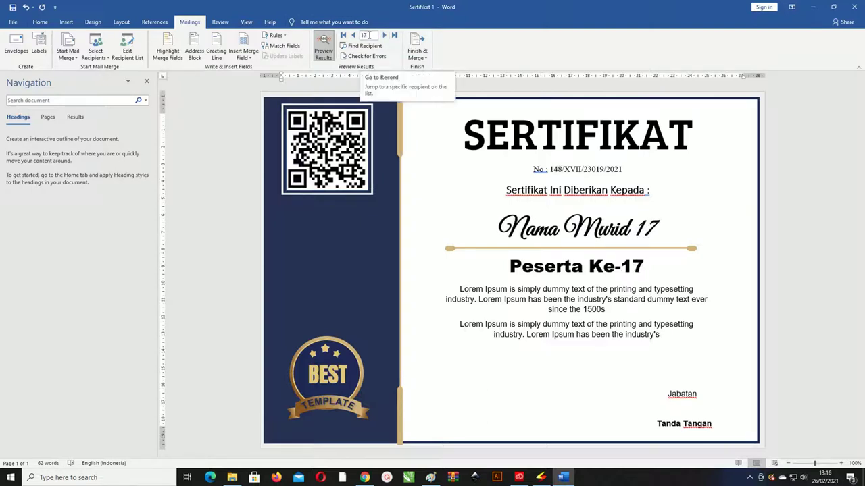
Save and close Sertifikat 1, then open Sertifikat 2 with the Mailings tools shown
{"action": "left_click", "coordinate": [855, 6]}
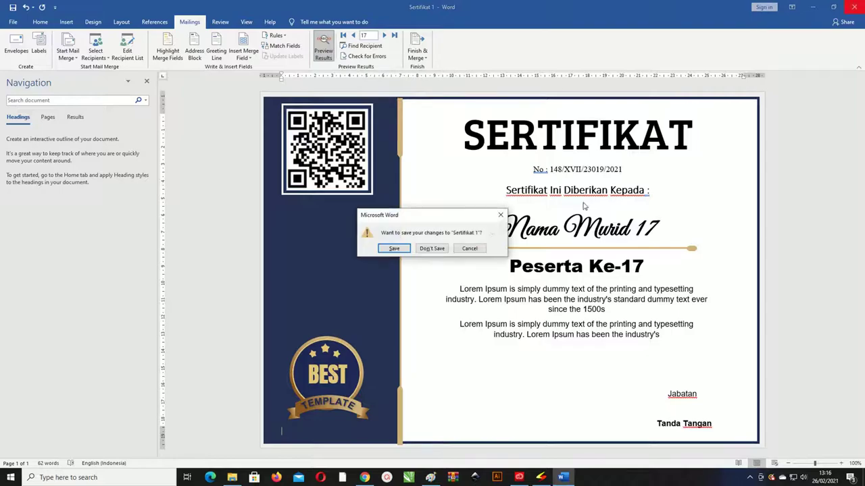
{"action": "left_click", "coordinate": [401, 251]}
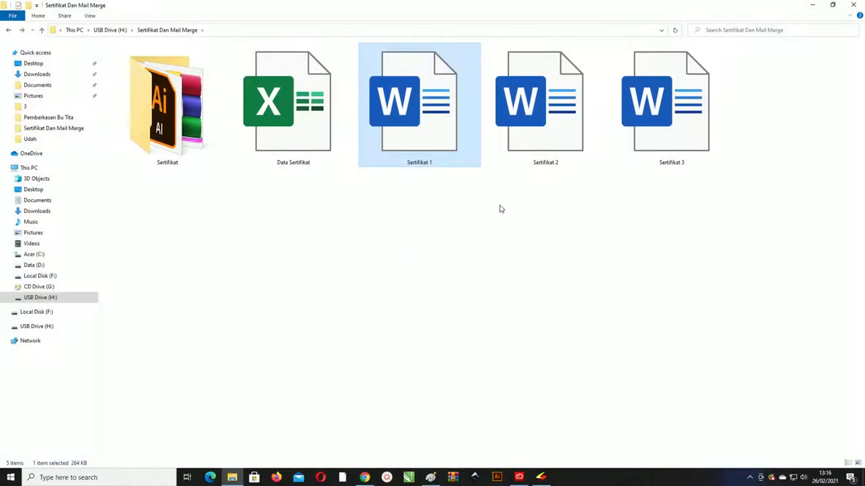
{"action": "double_click", "coordinate": [557, 123]}
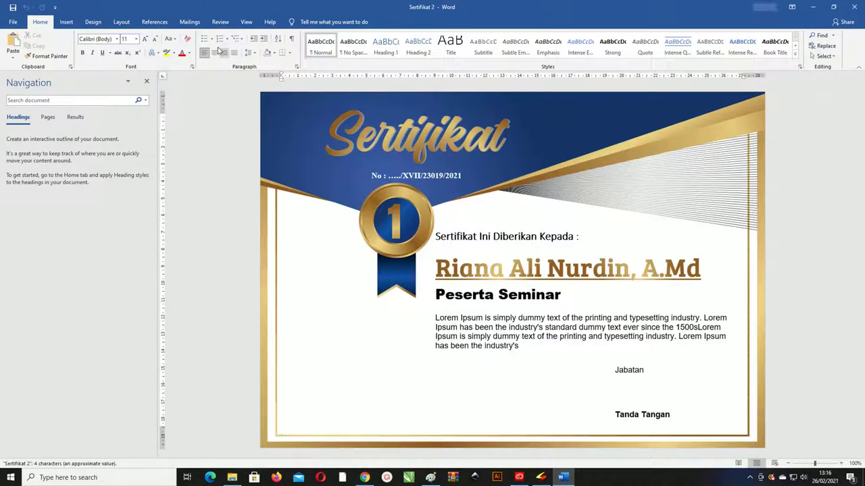
{"action": "left_click", "coordinate": [195, 22]}
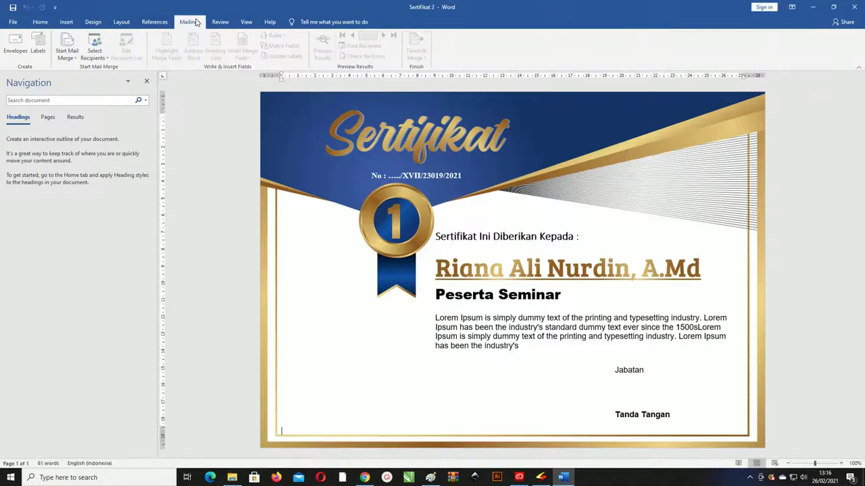
Use Data Sertifikat's Sheet1$ from the Sertifikat Dan Mail Marge folder as the recipient list
{"action": "left_click", "coordinate": [94, 52]}
{"action": "left_click", "coordinate": [96, 79]}
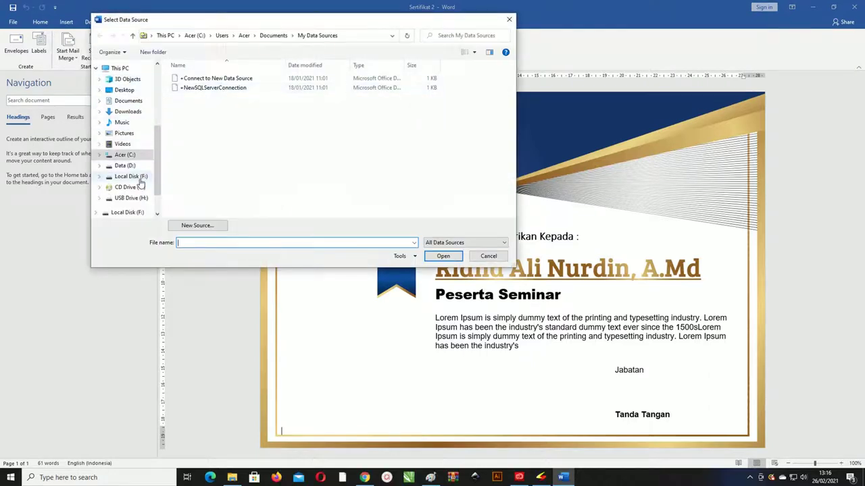
{"action": "left_click", "coordinate": [133, 198]}
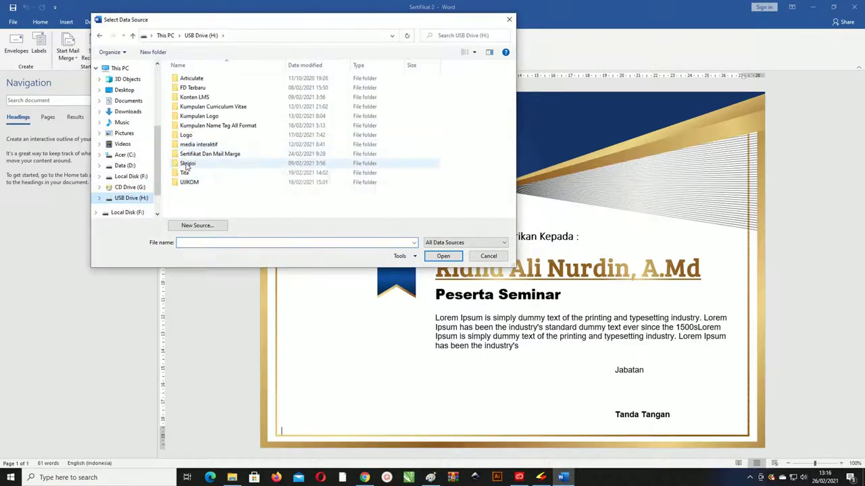
{"action": "double_click", "coordinate": [190, 155]}
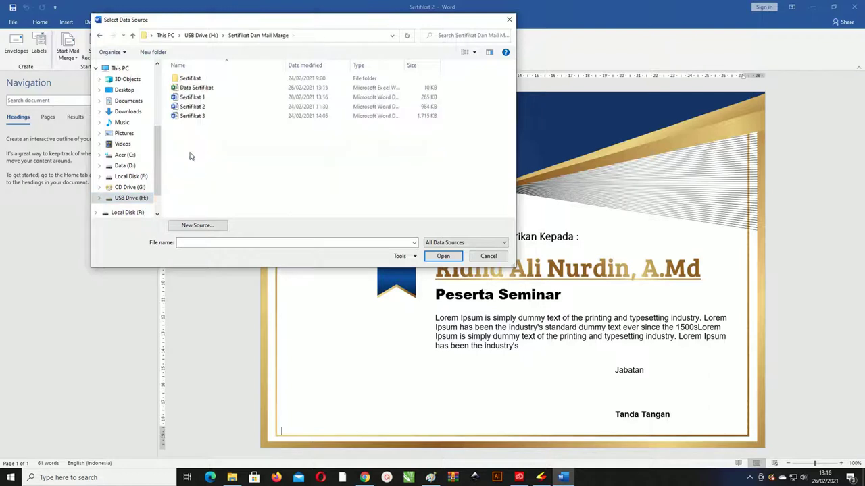
{"action": "left_click", "coordinate": [203, 92]}
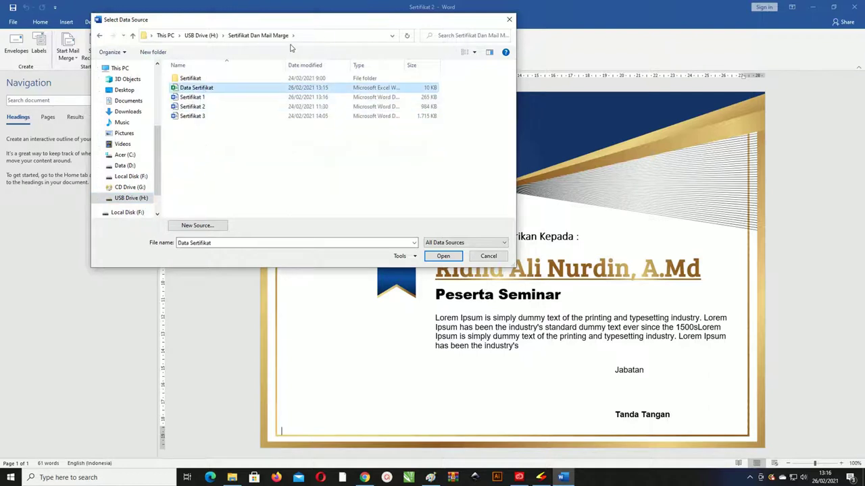
{"action": "left_click_drag", "start_coordinate": [297, 21], "coordinate": [321, 30]}
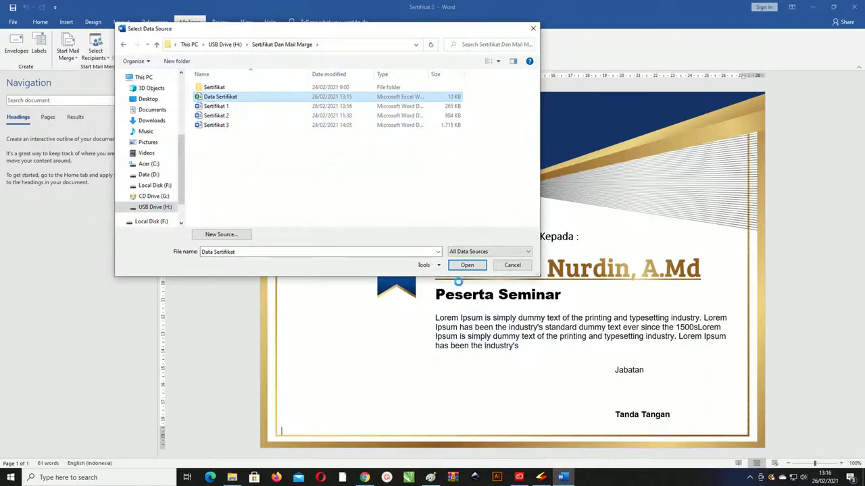
{"action": "left_click", "coordinate": [464, 266]}
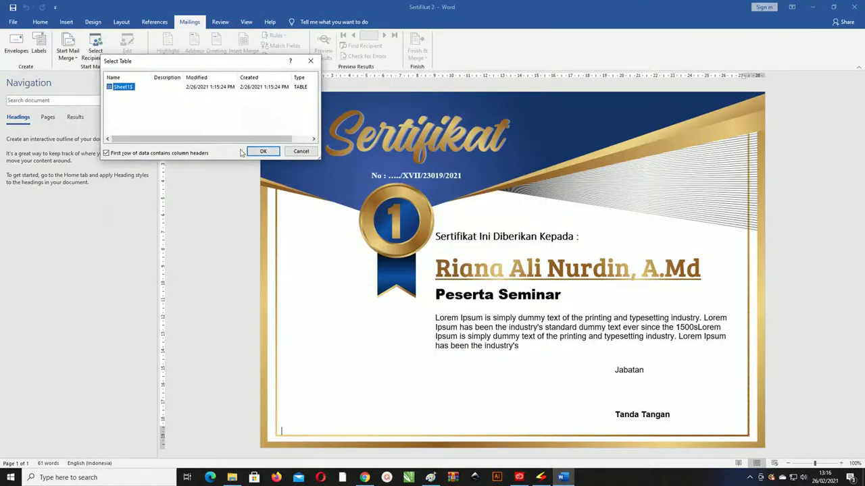
{"action": "left_click", "coordinate": [262, 150]}
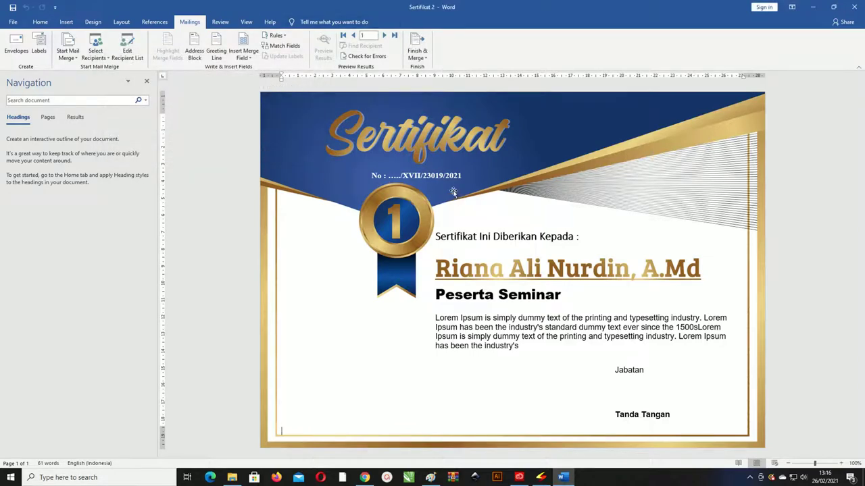
Swap the number, sample name and Peserta Seminar for No, Nama and Keterangan fields, previewing record 1
{"action": "left_click", "coordinate": [282, 431]}
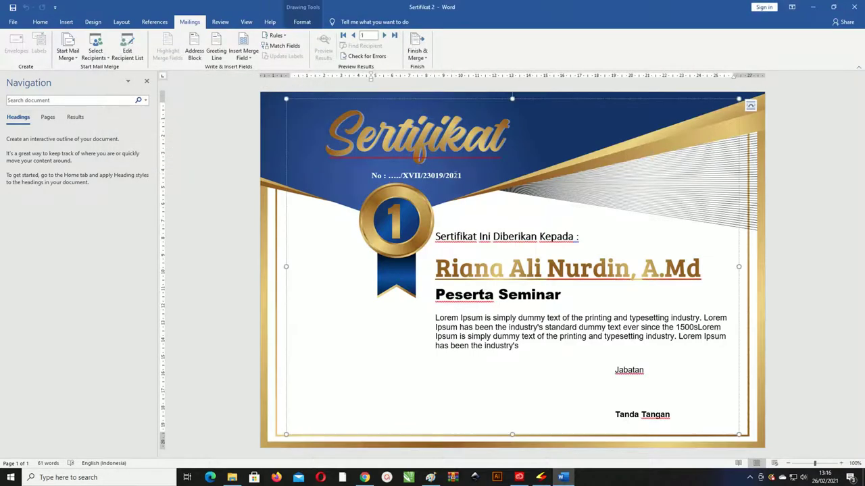
{"action": "double_click", "coordinate": [432, 175]}
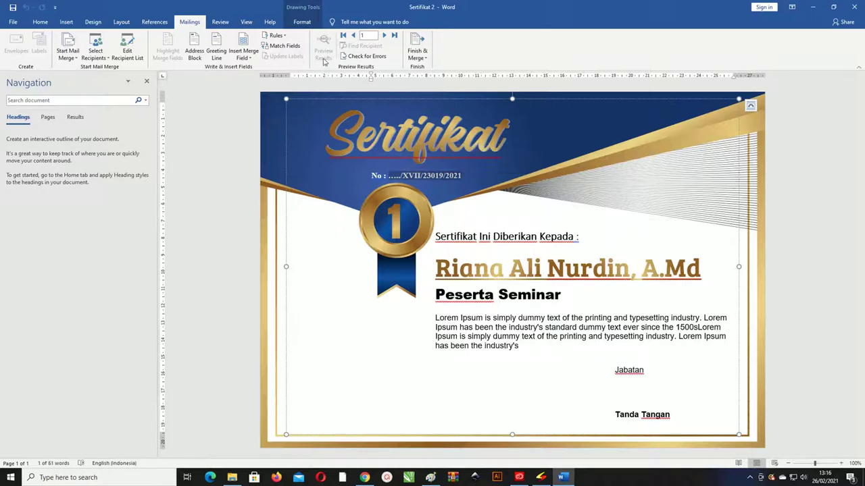
{"action": "left_click", "coordinate": [250, 53]}
{"action": "left_click", "coordinate": [250, 67]}
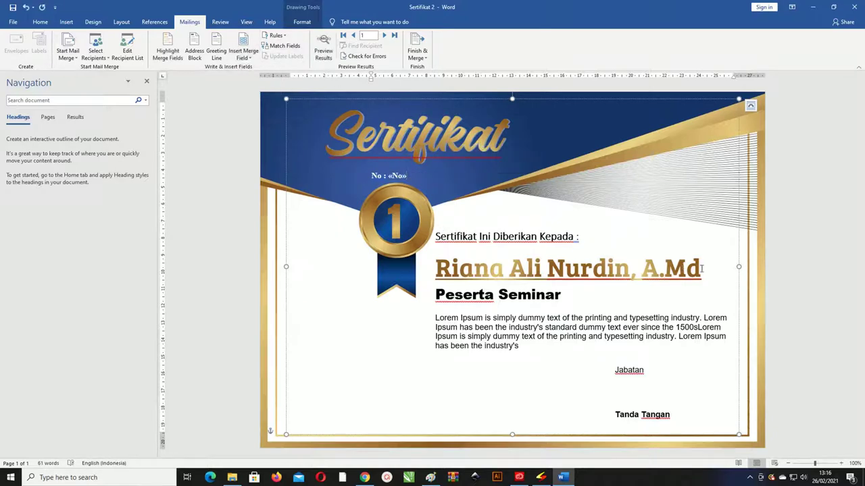
{"action": "left_click_drag", "start_coordinate": [701, 269], "coordinate": [434, 269]}
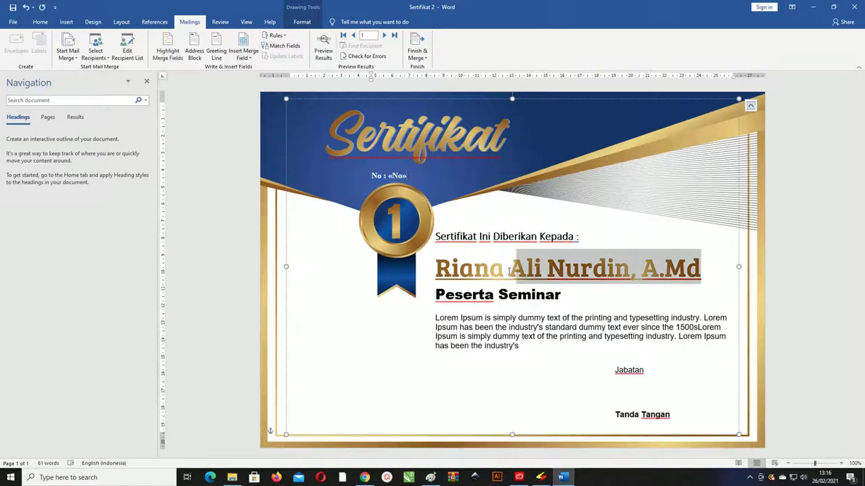
{"action": "left_click", "coordinate": [248, 54]}
{"action": "left_click", "coordinate": [251, 81]}
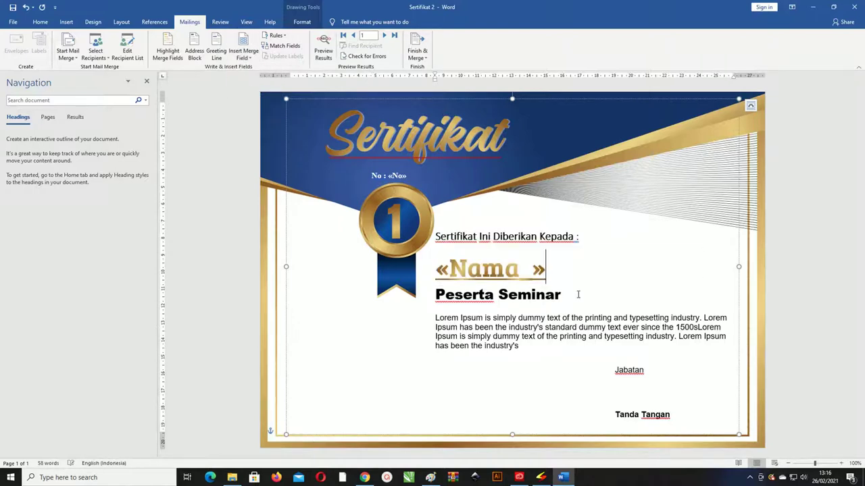
{"action": "left_click_drag", "start_coordinate": [579, 295], "coordinate": [434, 295]}
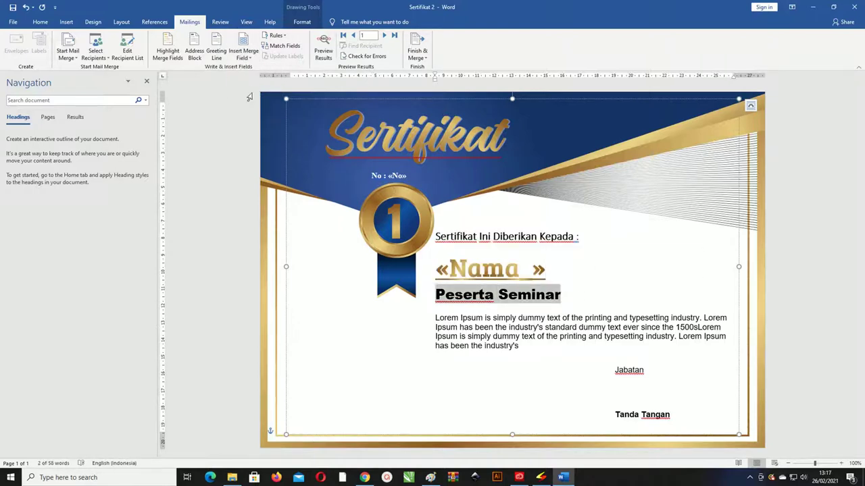
{"action": "left_click", "coordinate": [248, 54]}
{"action": "left_click", "coordinate": [251, 90]}
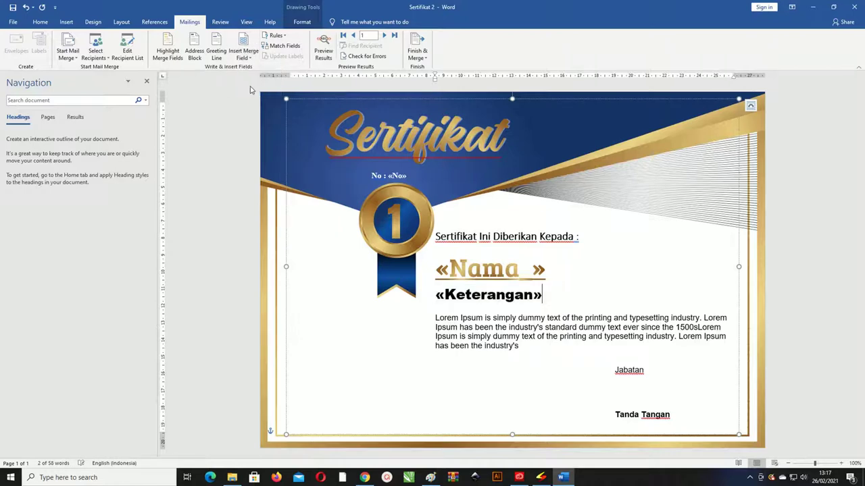
{"action": "left_click", "coordinate": [323, 38]}
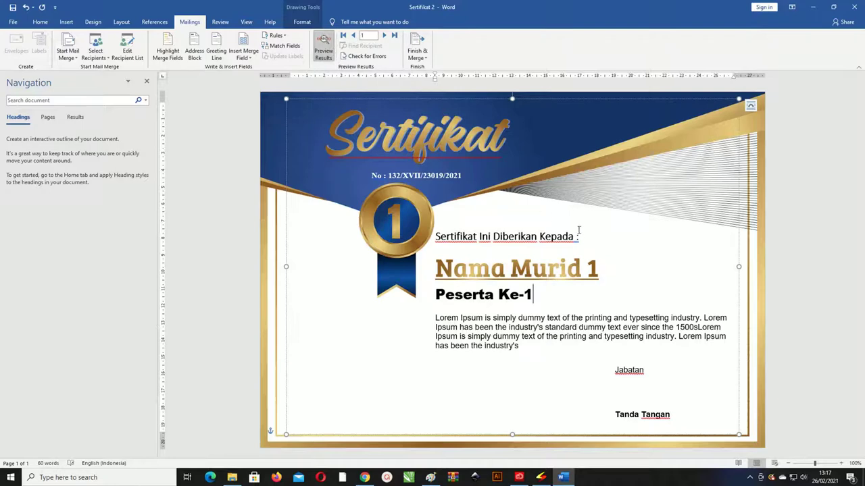
Merge records 1 to 20 of Sertifikat 2 into a new Letters1 via Edit Individual Documents
{"action": "left_click", "coordinate": [384, 35]}
{"action": "left_click", "coordinate": [384, 35]}
{"action": "left_click", "coordinate": [384, 35]}
{"action": "left_click", "coordinate": [384, 35]}
{"action": "left_click", "coordinate": [417, 54]}
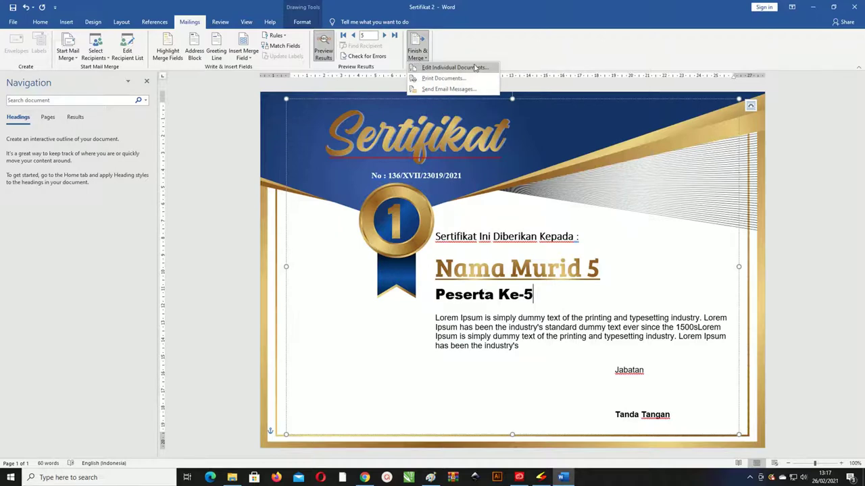
{"action": "left_click", "coordinate": [474, 67]}
{"action": "type", "text": "20"}
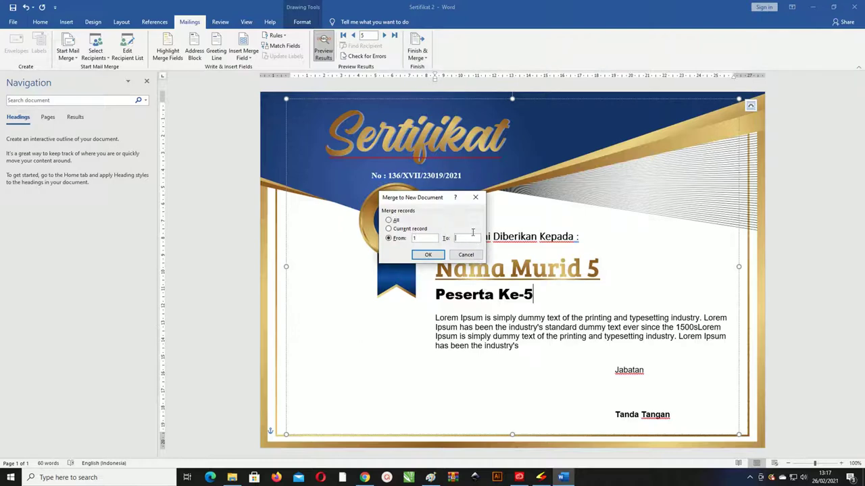
{"action": "left_click", "coordinate": [432, 256]}
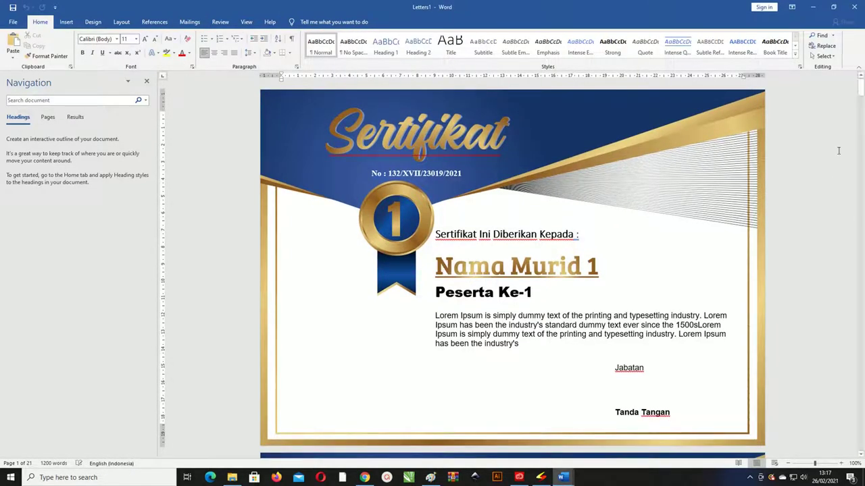
Scroll Letters1 to the Nama Murid 20 certificate and hide the Navigation pane
{"action": "left_click_drag", "start_coordinate": [862, 98], "coordinate": [855, 423]}
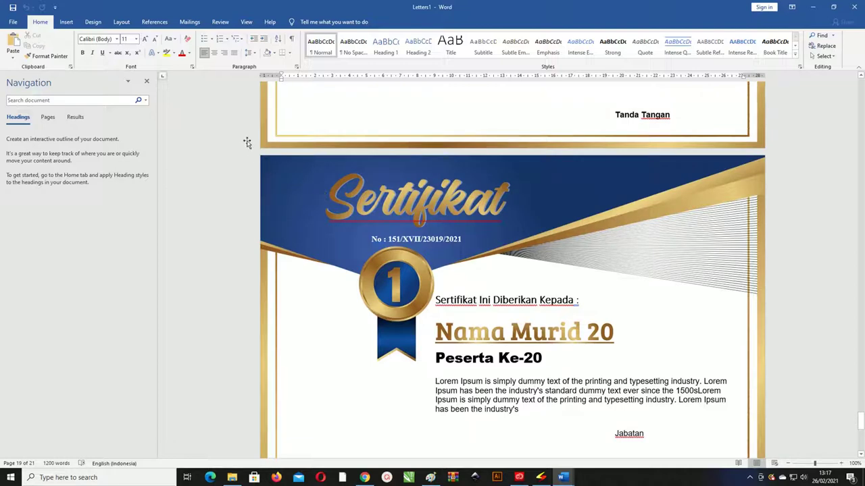
{"action": "left_click", "coordinate": [146, 81]}
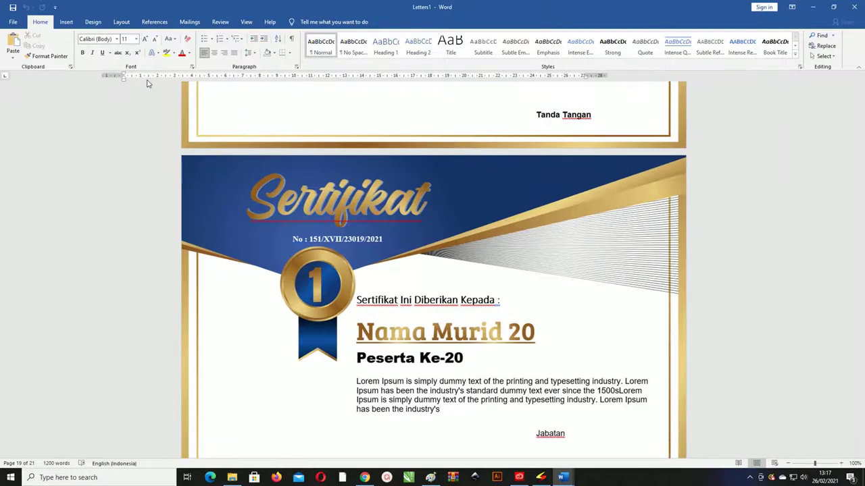
{"action": "left_click", "coordinate": [519, 205]}
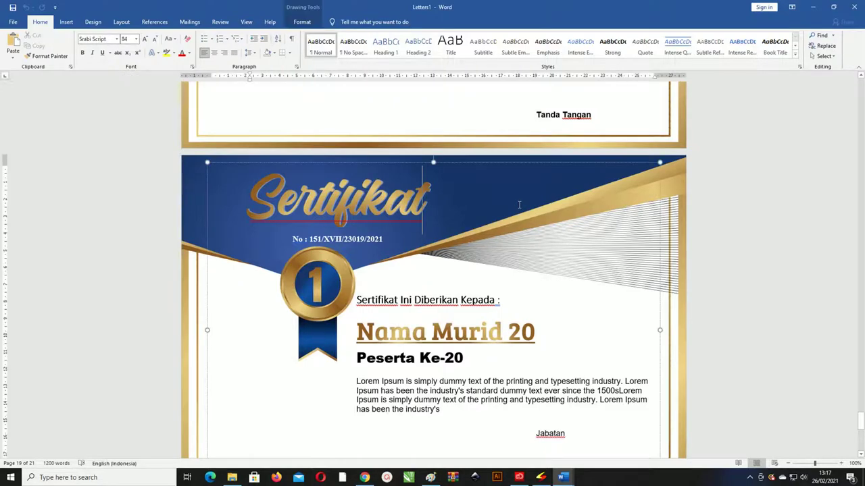
Zoom in and out of Letters1 to review all the merged certificate pages
{"action": "scroll", "coordinate": [617, 198], "scroll_direction": "up", "scroll_amount": 9}
{"action": "scroll", "coordinate": [623, 204], "scroll_direction": "up", "scroll_amount": 11}
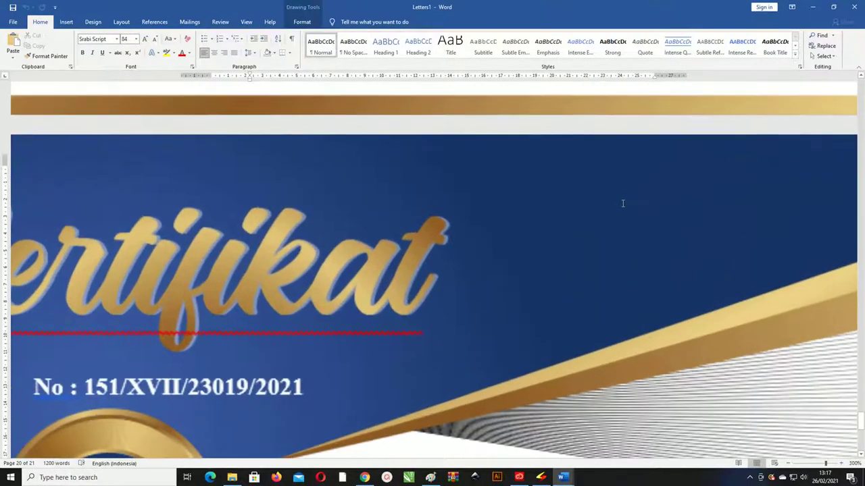
{"action": "scroll", "coordinate": [622, 196], "scroll_direction": "down", "scroll_amount": 5}
{"action": "scroll", "coordinate": [515, 150], "scroll_direction": "up", "scroll_amount": 5}
{"action": "scroll", "coordinate": [515, 150], "scroll_direction": "up", "scroll_amount": 5}
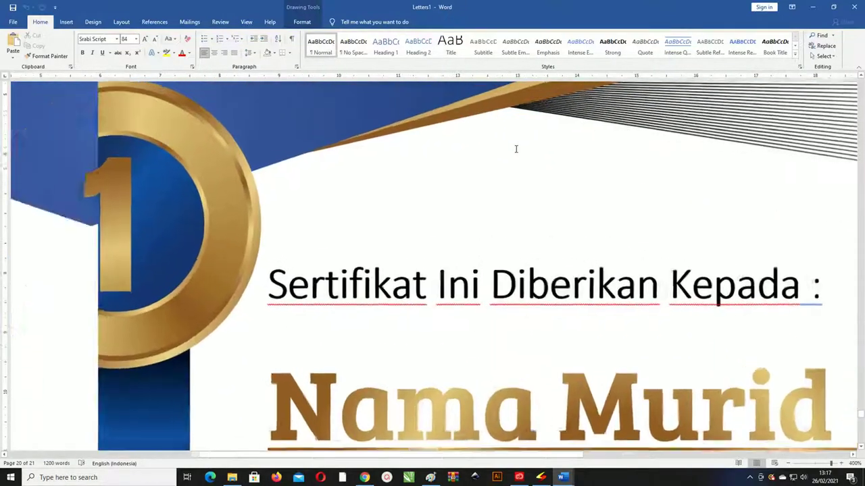
{"action": "scroll", "coordinate": [514, 153], "scroll_direction": "down", "scroll_amount": 11}
{"action": "scroll", "coordinate": [513, 152], "scroll_direction": "down", "scroll_amount": 6}
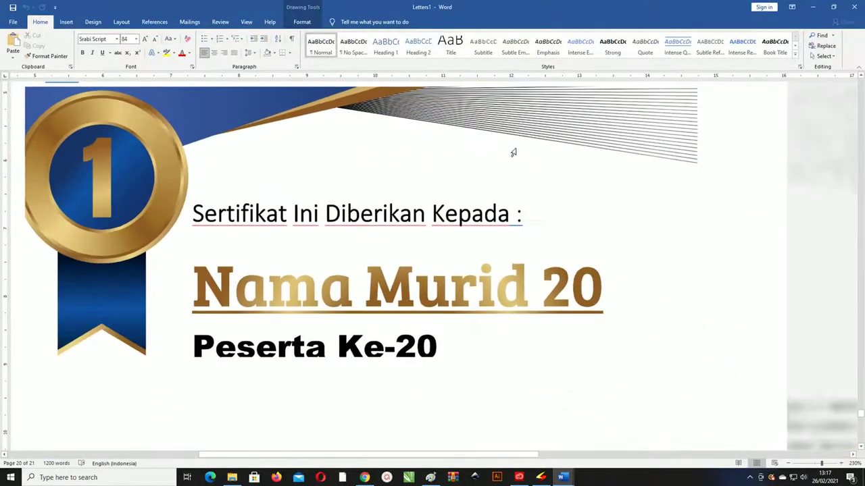
{"action": "scroll", "coordinate": [513, 153], "scroll_direction": "down", "scroll_amount": 6}
{"action": "scroll", "coordinate": [514, 152], "scroll_direction": "down", "scroll_amount": 11}
{"action": "scroll", "coordinate": [513, 153], "scroll_direction": "down", "scroll_amount": 1}
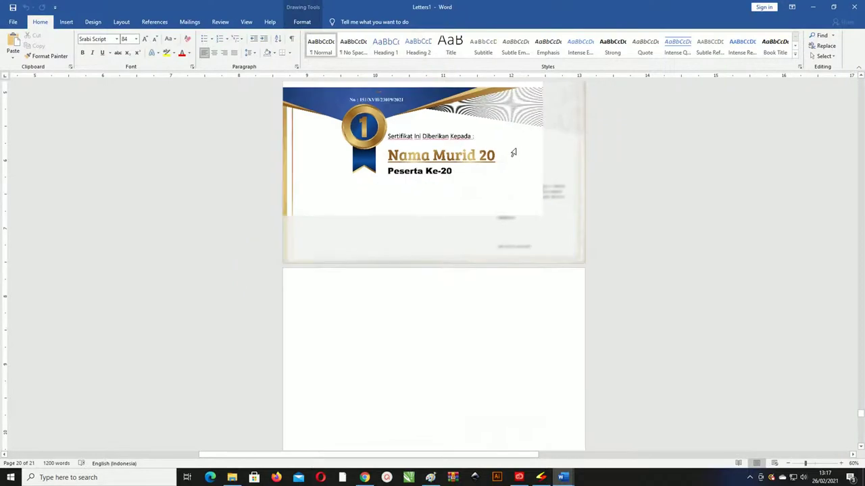
{"action": "scroll", "coordinate": [515, 154], "scroll_direction": "down", "scroll_amount": 3}
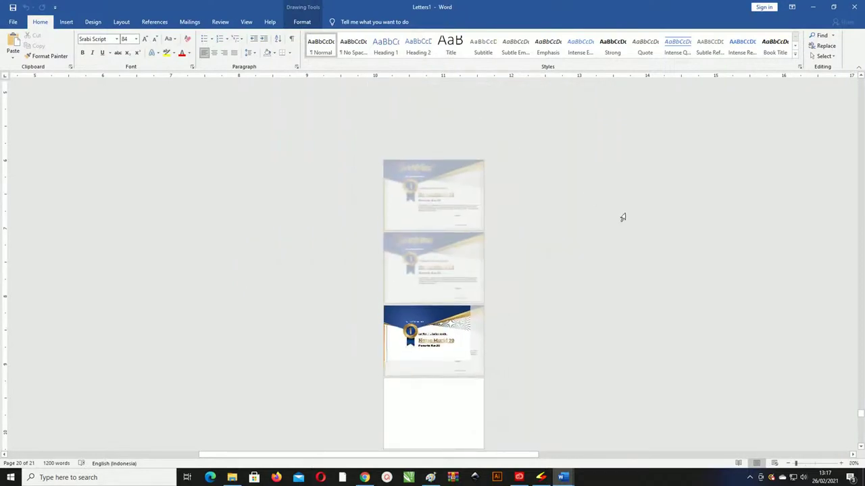